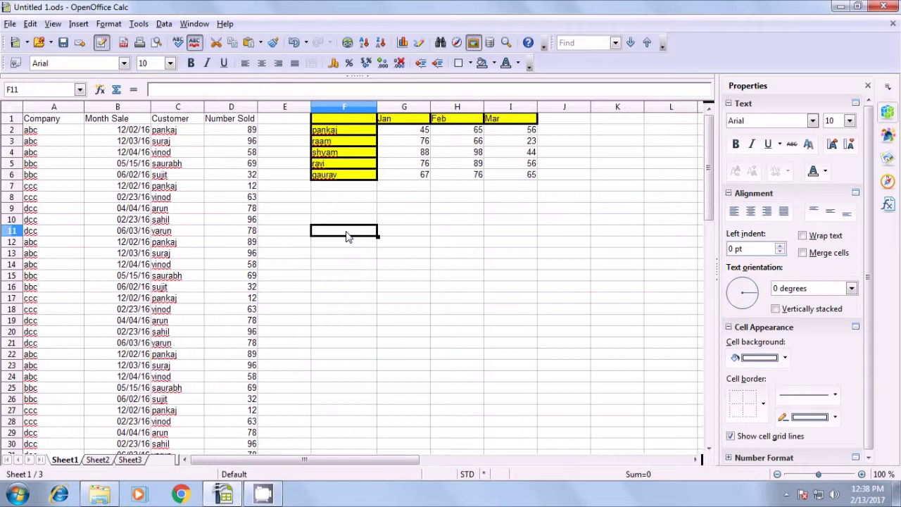
Enter the label "house" in F11 and the amount 2500000 in G11, widening column G slightly
{"action": "type", "text": "house"}
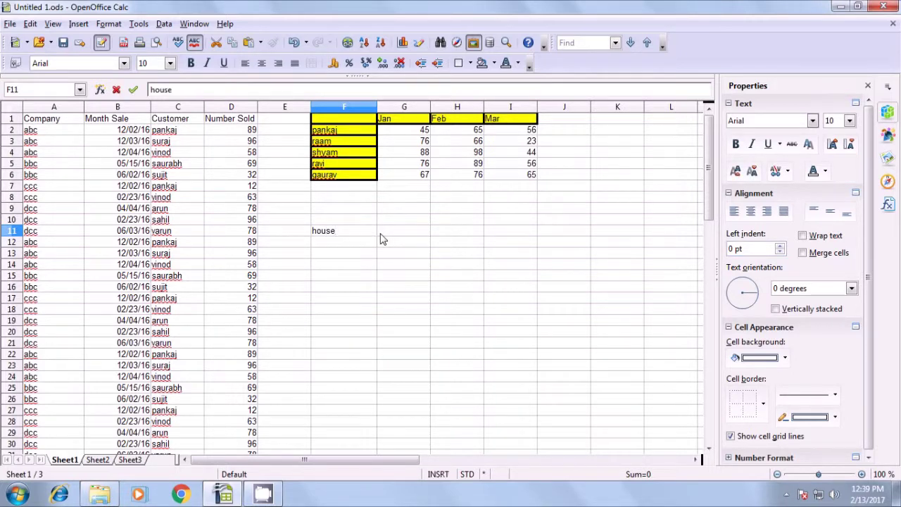
{"action": "left_click", "coordinate": [380, 239]}
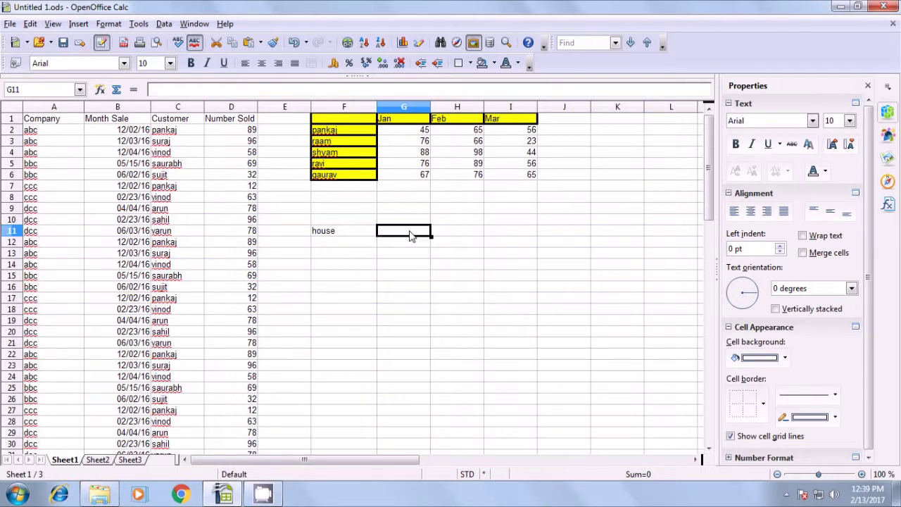
{"action": "left_click_drag", "start_coordinate": [431, 107], "coordinate": [450, 108]}
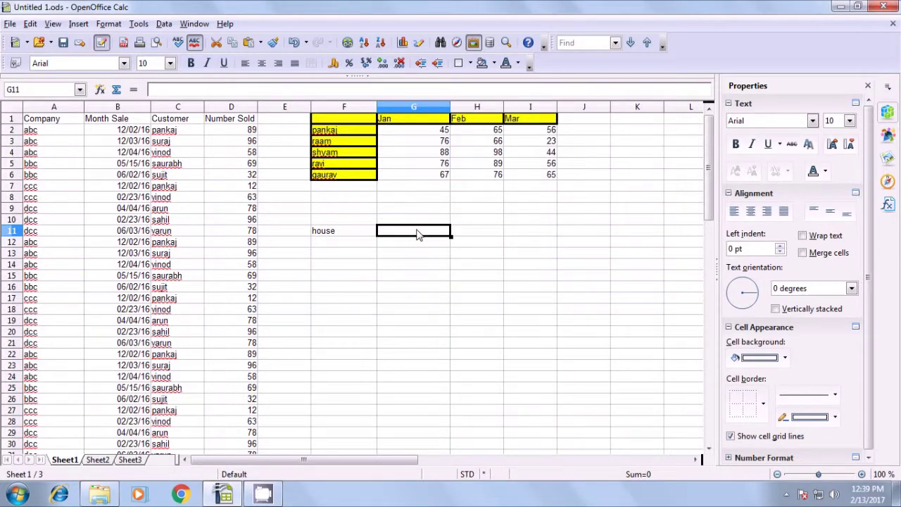
{"action": "type", "text": "25"}
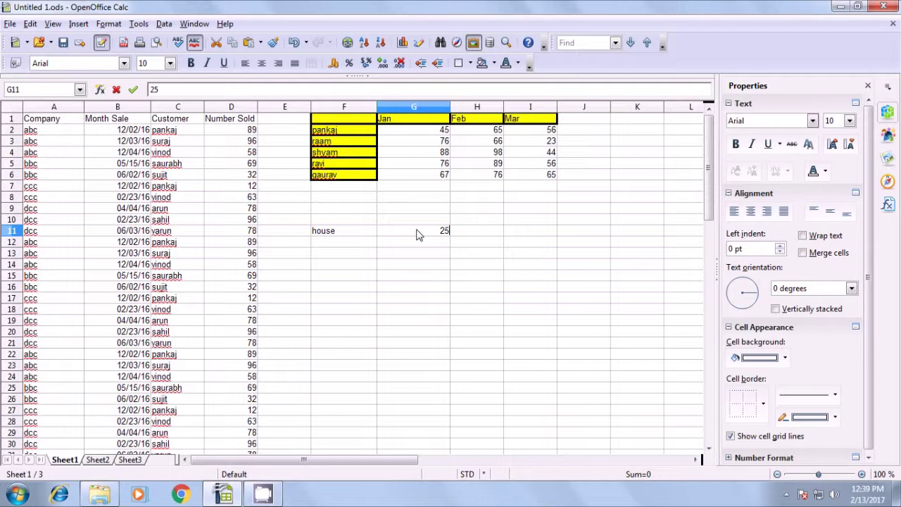
{"action": "type", "text": "00000"}
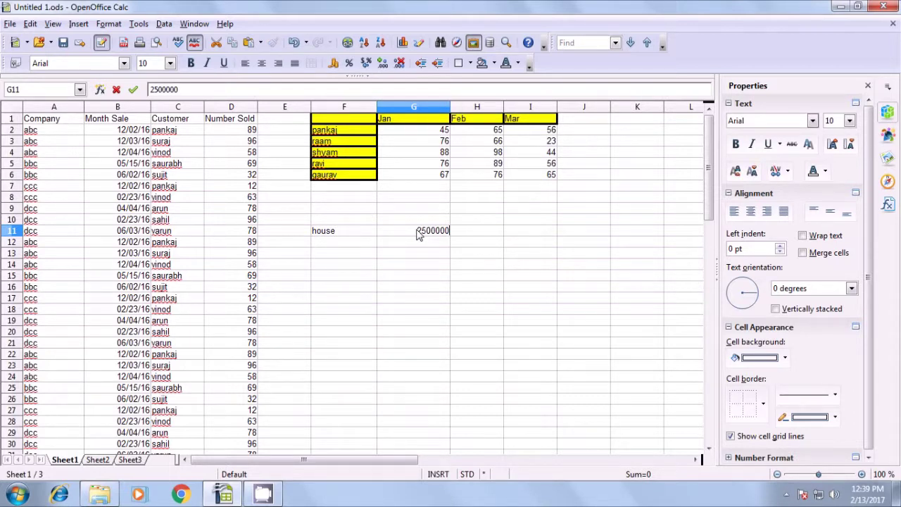
Add the label "Years" in F12 with the value 10 beside it in G12
{"action": "left_click", "coordinate": [346, 243]}
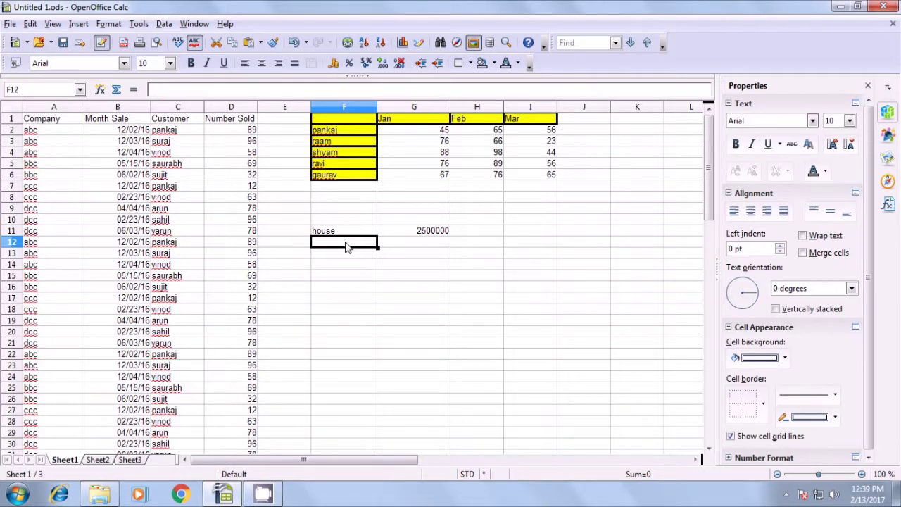
{"action": "type", "text": "Years"}
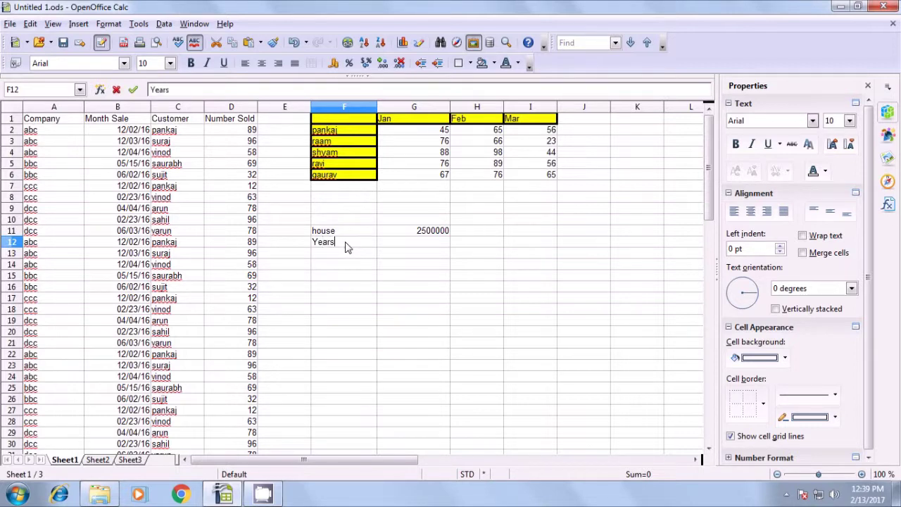
{"action": "left_click", "coordinate": [415, 245]}
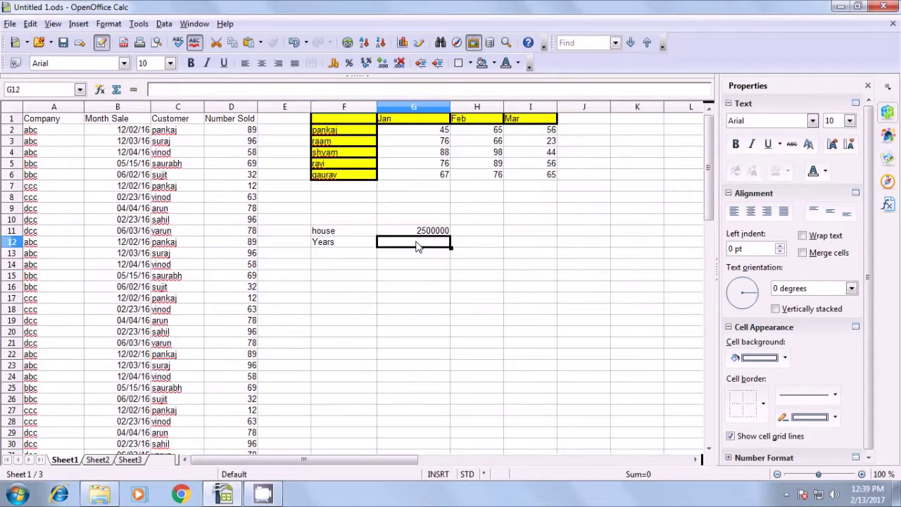
{"action": "type", "text": "10"}
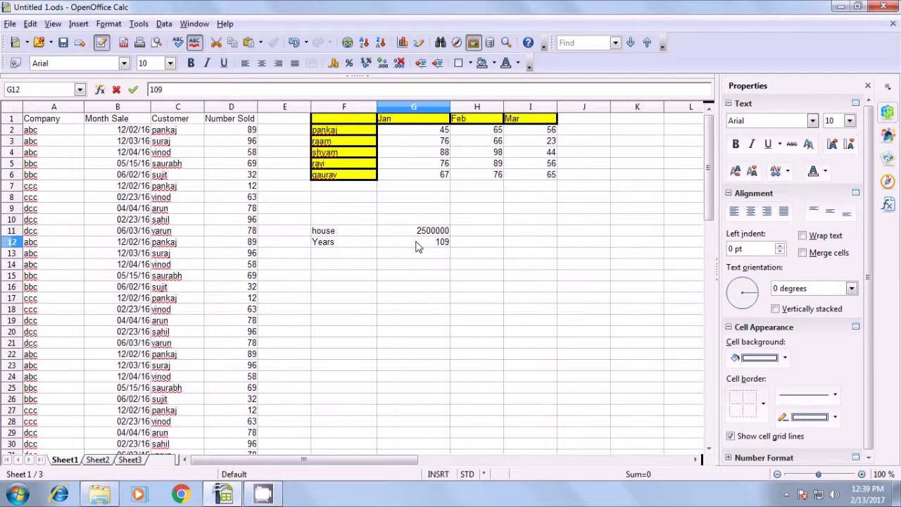
Add the label "rate" in F13 with the value 9.8% beside it in G13
{"action": "left_click", "coordinate": [351, 255]}
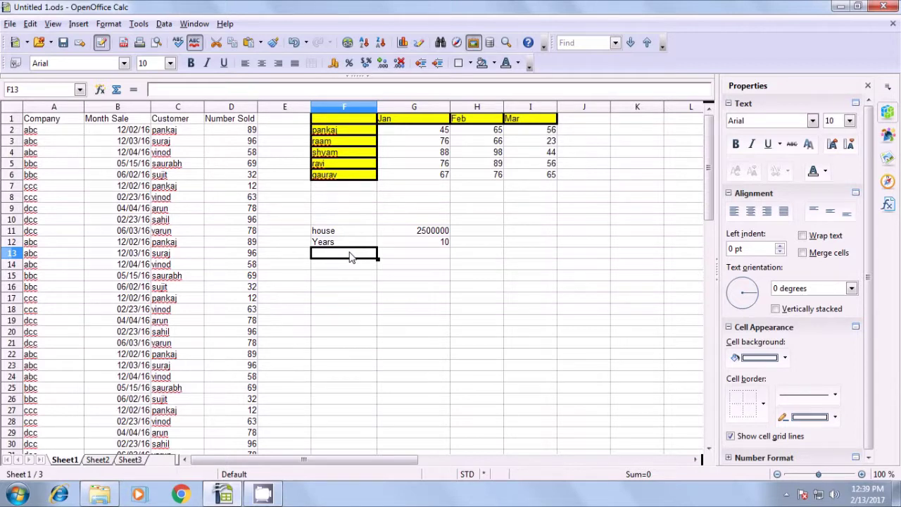
{"action": "type", "text": "rate"}
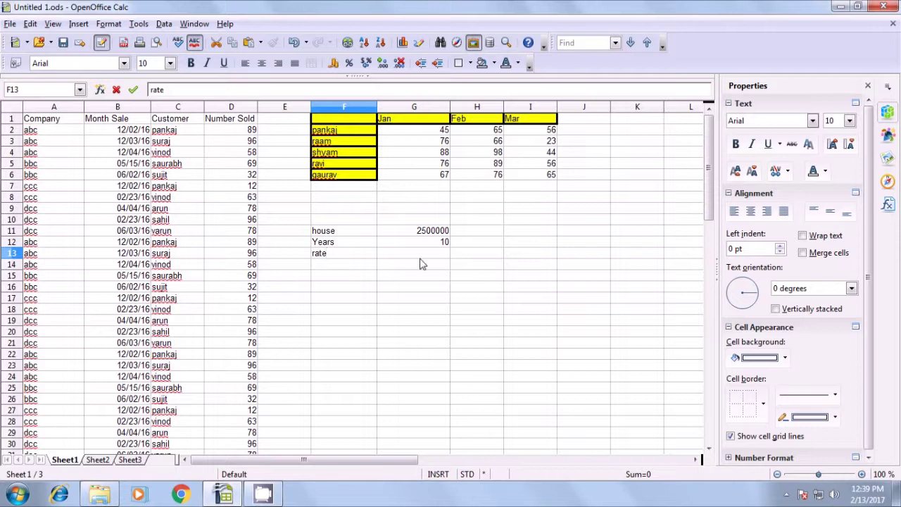
{"action": "left_click", "coordinate": [425, 259]}
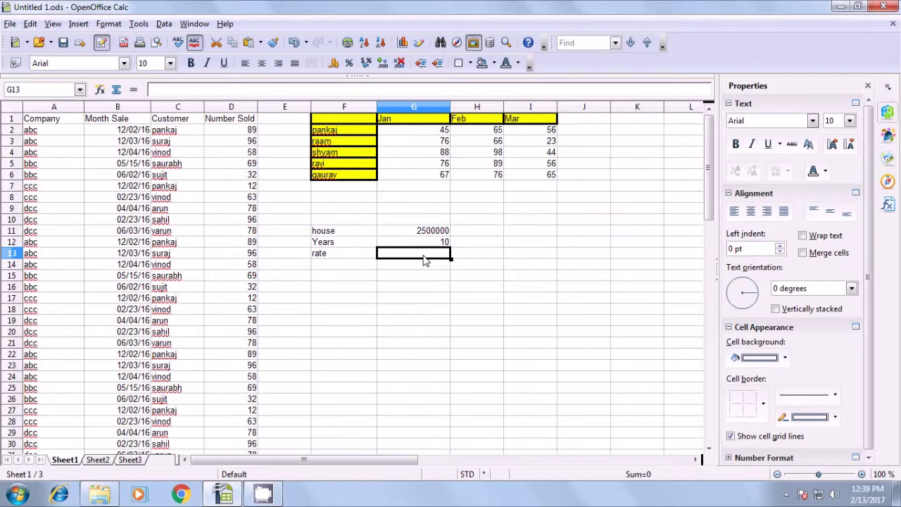
{"action": "type", "text": "9."}
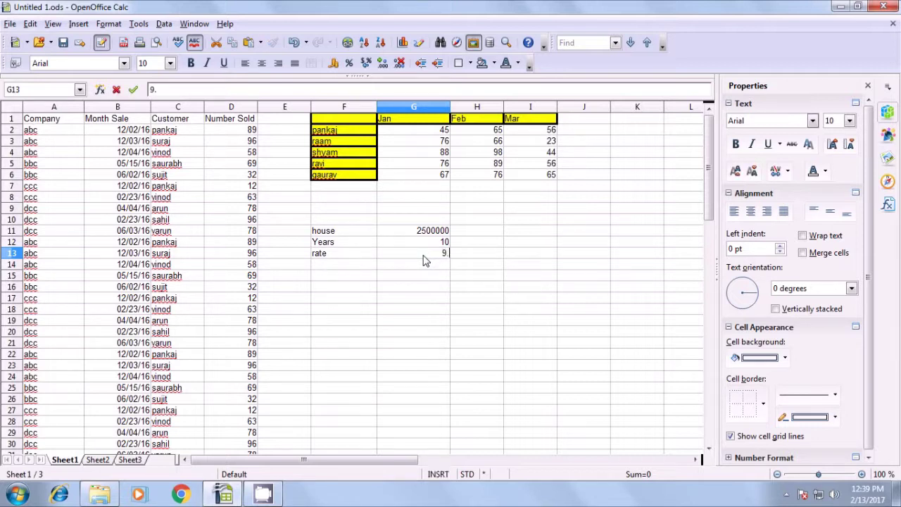
{"action": "type", "text": "8%"}
{"action": "key", "text": "Return"}
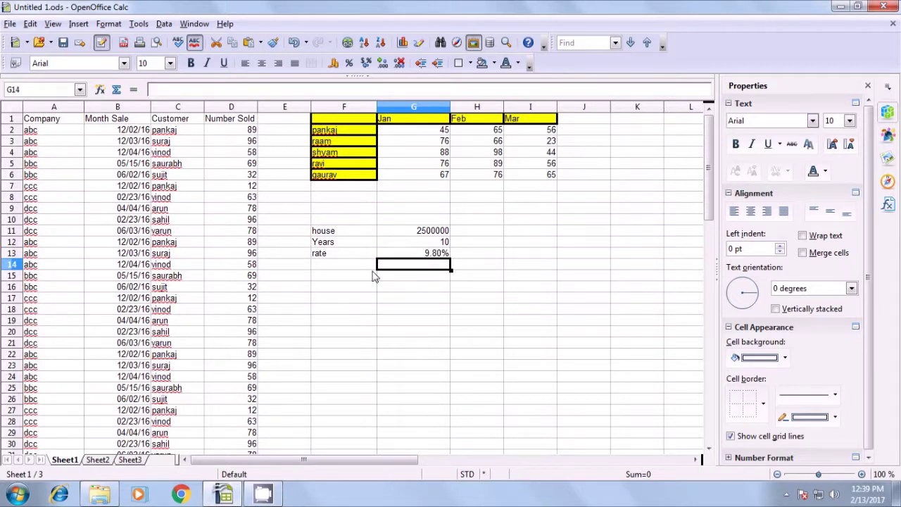
Enter the label "Monthly payment" in F14 and widen column F slightly to fit it
{"action": "left_click", "coordinate": [337, 258]}
{"action": "left_click", "coordinate": [337, 267]}
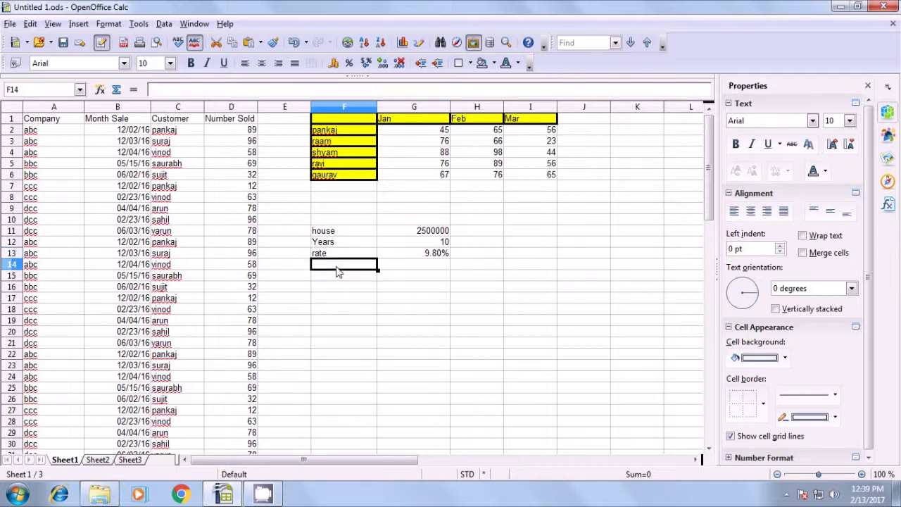
{"action": "type", "text": "M"}
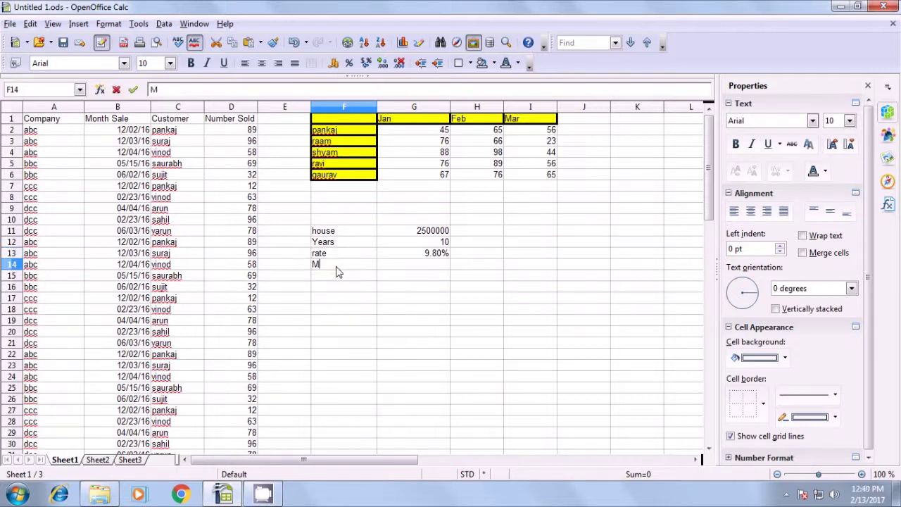
{"action": "type", "text": "onthl"}
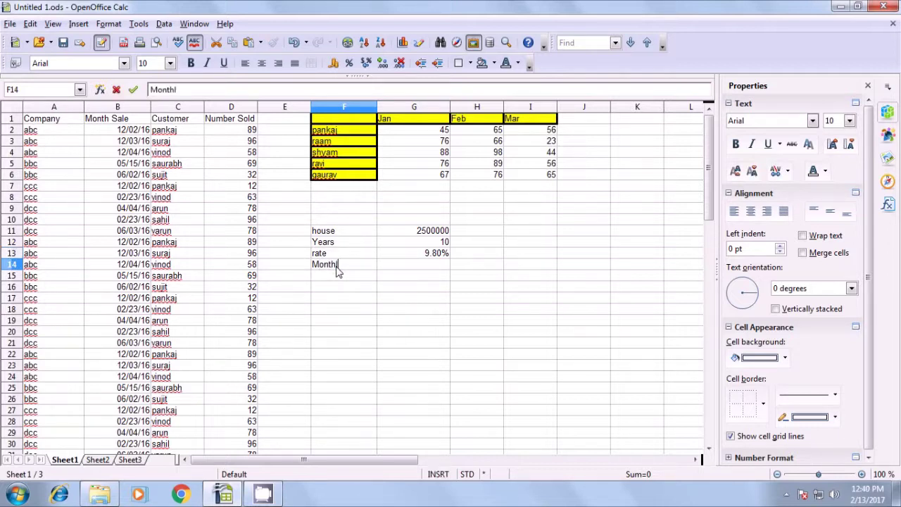
{"action": "type", "text": "y payment"}
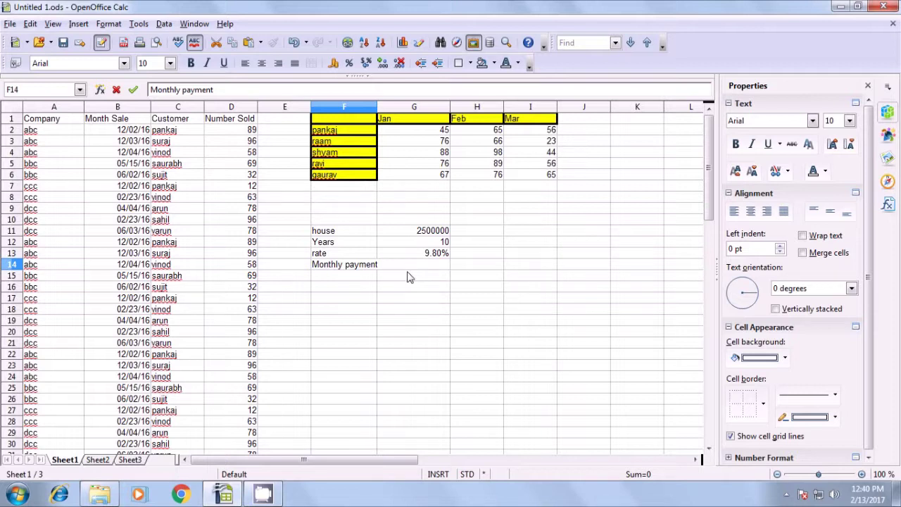
{"action": "key", "text": "Return"}
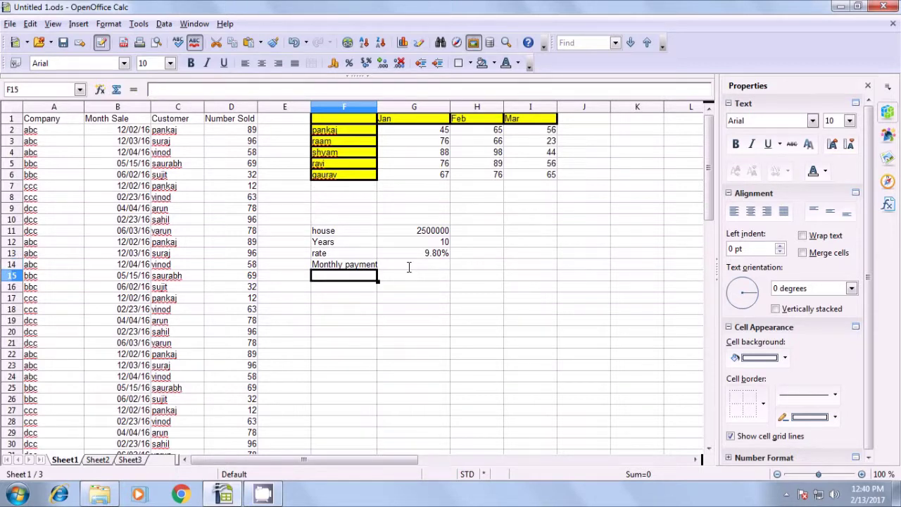
{"action": "left_click_drag", "start_coordinate": [378, 107], "coordinate": [383, 107]}
Calculate the monthly loan payment in G15 with the formula =pmt(G13/12;G12*12;-G11)
{"action": "left_click", "coordinate": [425, 282]}
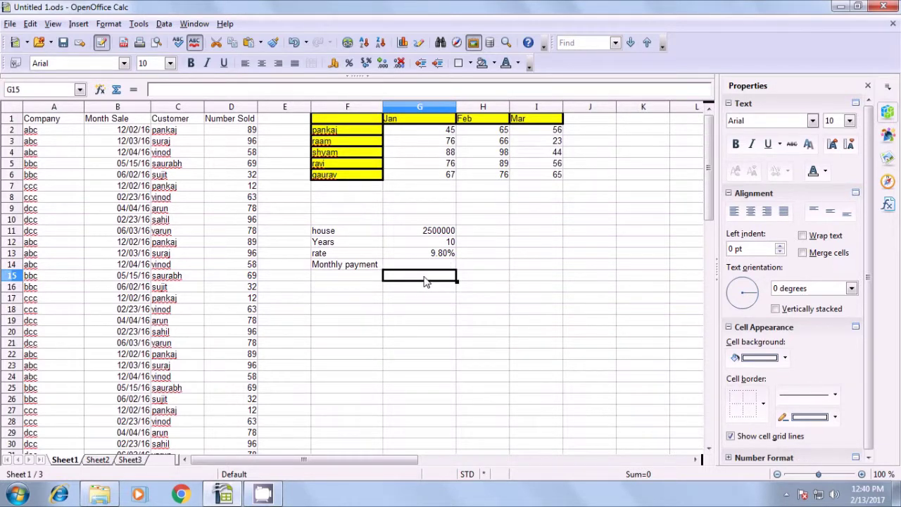
{"action": "type", "text": "=pm"}
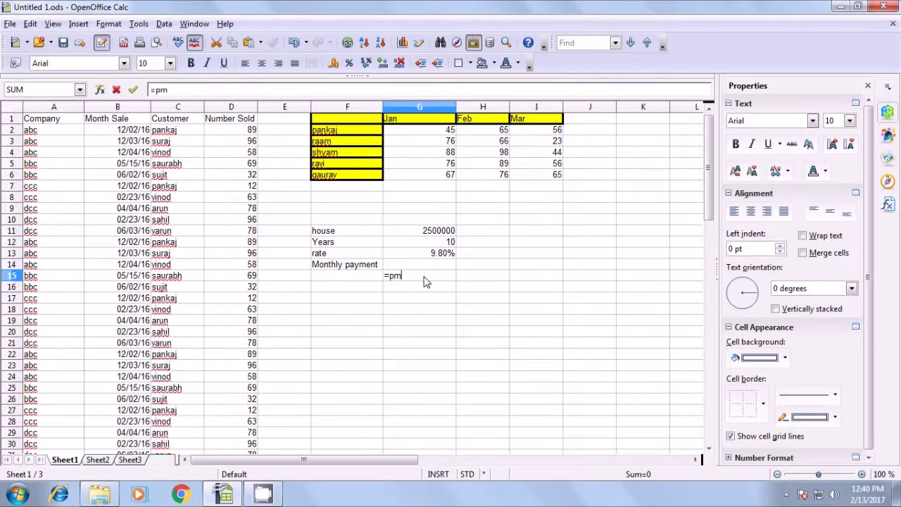
{"action": "type", "text": "t("}
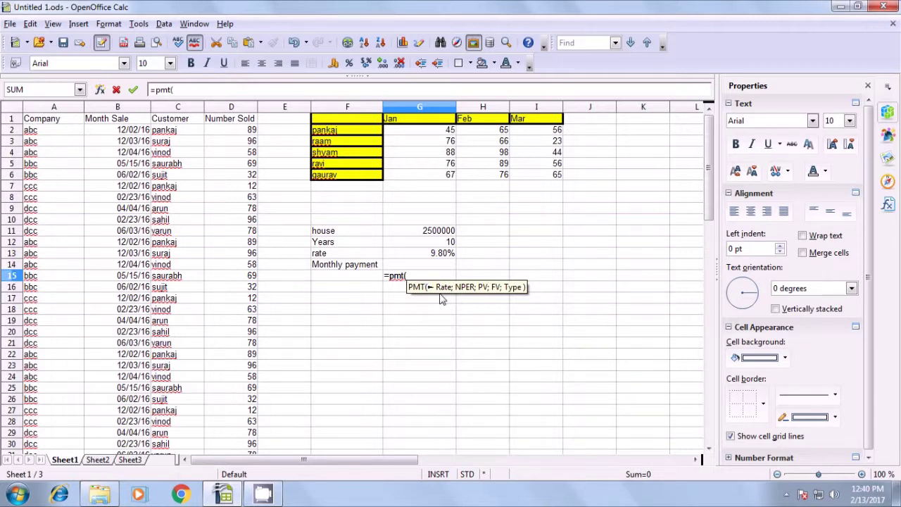
{"action": "left_click", "coordinate": [441, 258]}
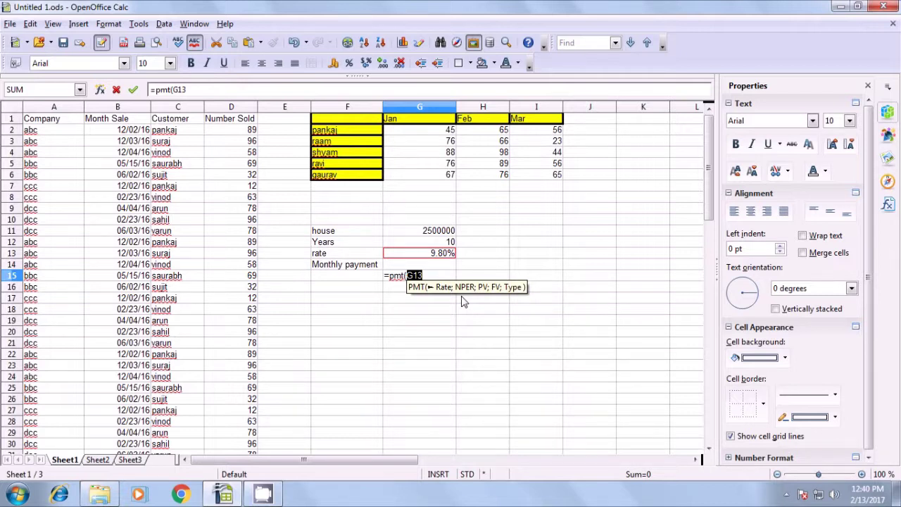
{"action": "type", "text": "/12"}
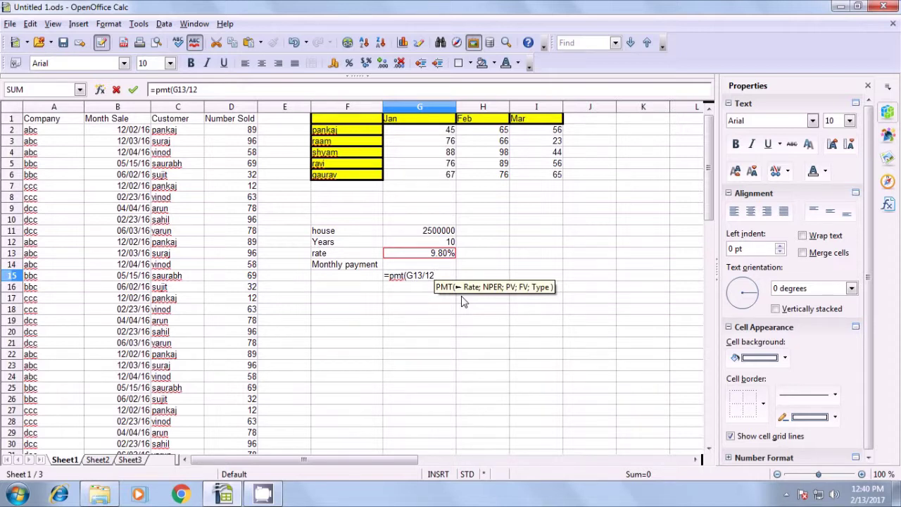
{"action": "type", "text": ";"}
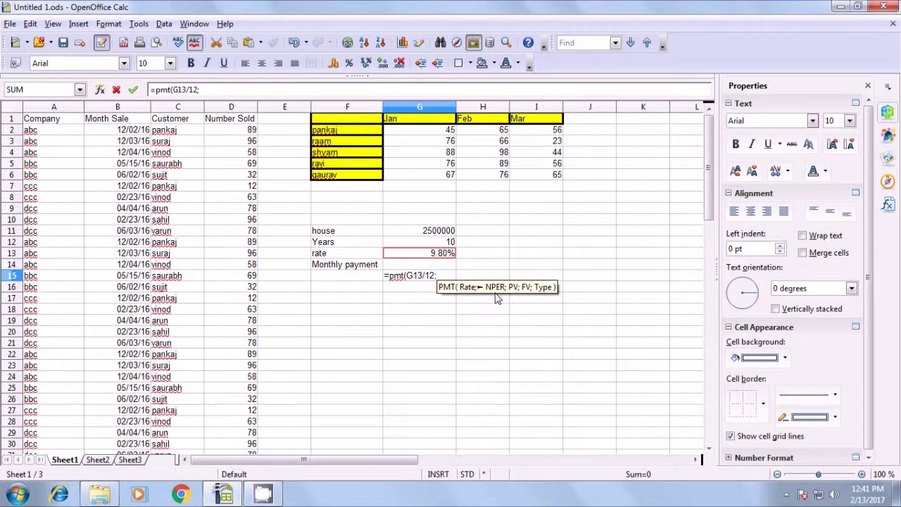
{"action": "left_click", "coordinate": [442, 243]}
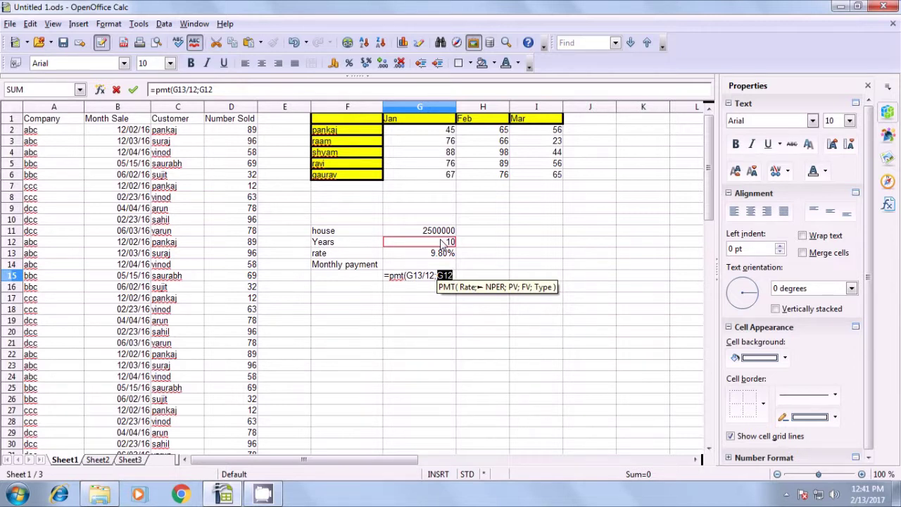
{"action": "type", "text": "*12"}
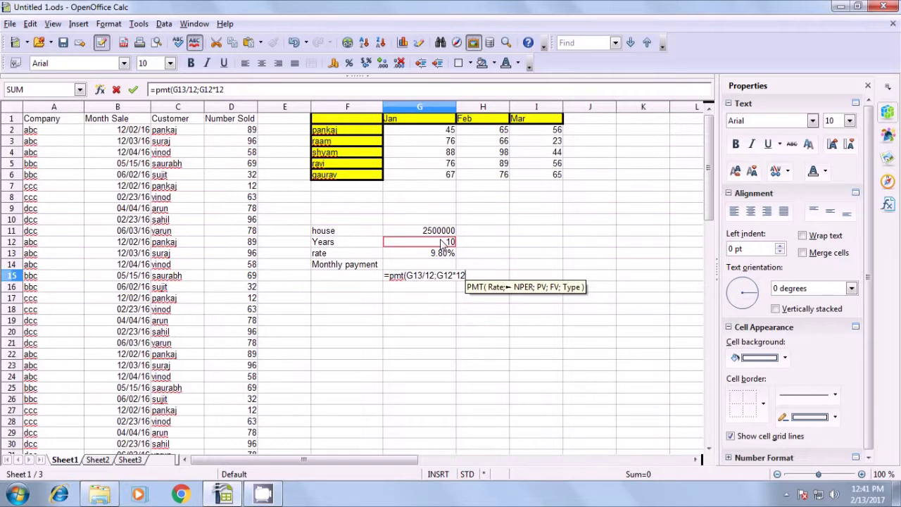
{"action": "type", "text": ";"}
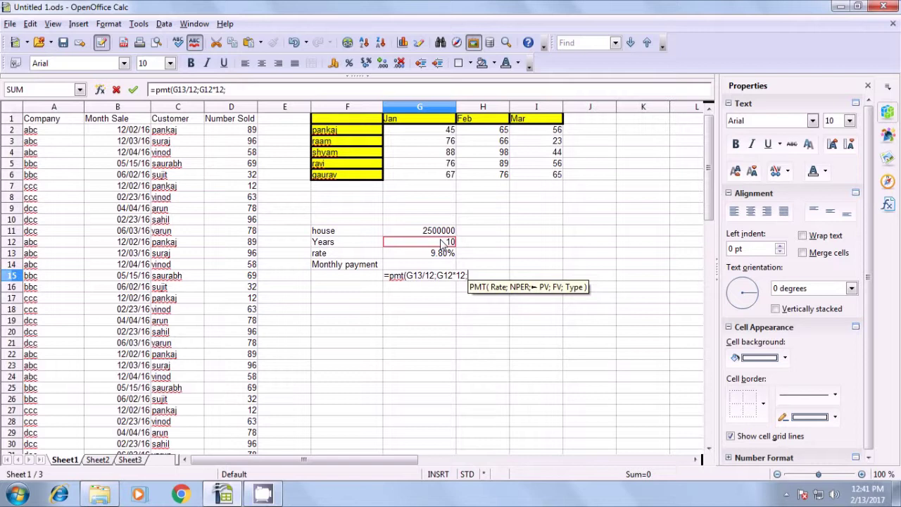
{"action": "type", "text": "-"}
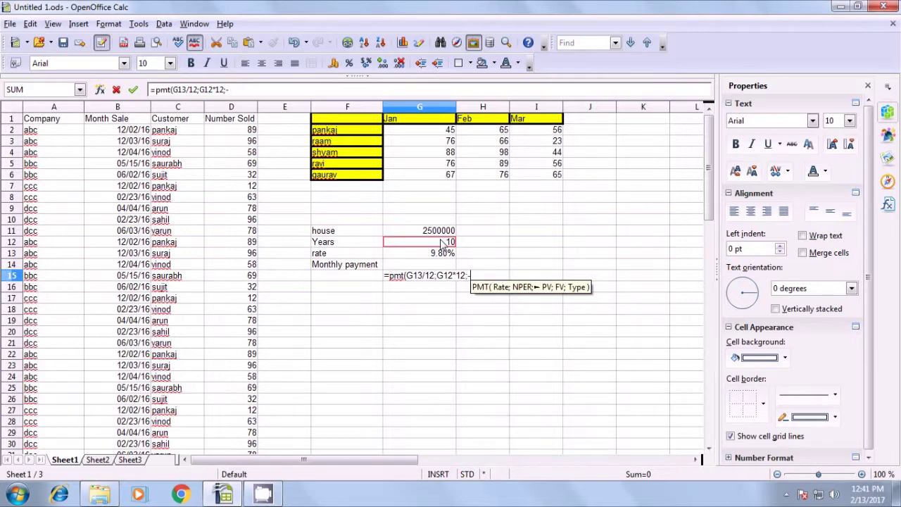
{"action": "left_click", "coordinate": [443, 230]}
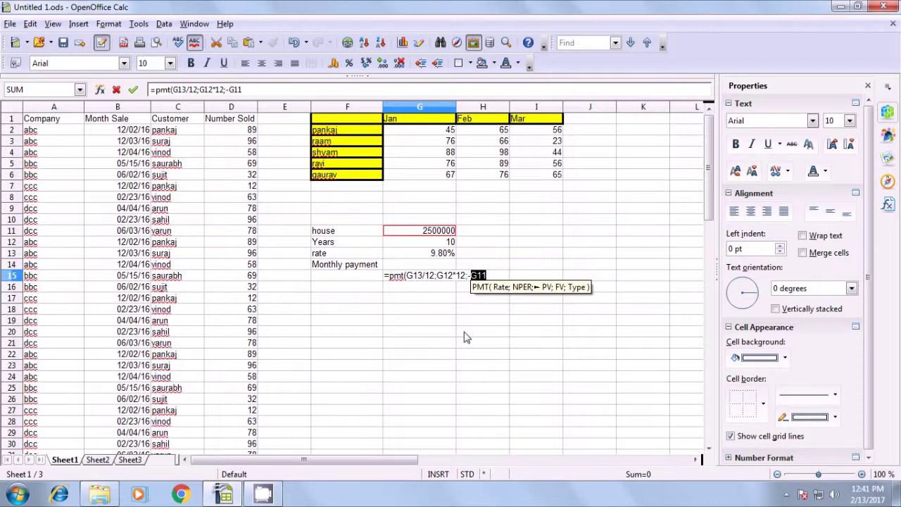
{"action": "type", "text": ")"}
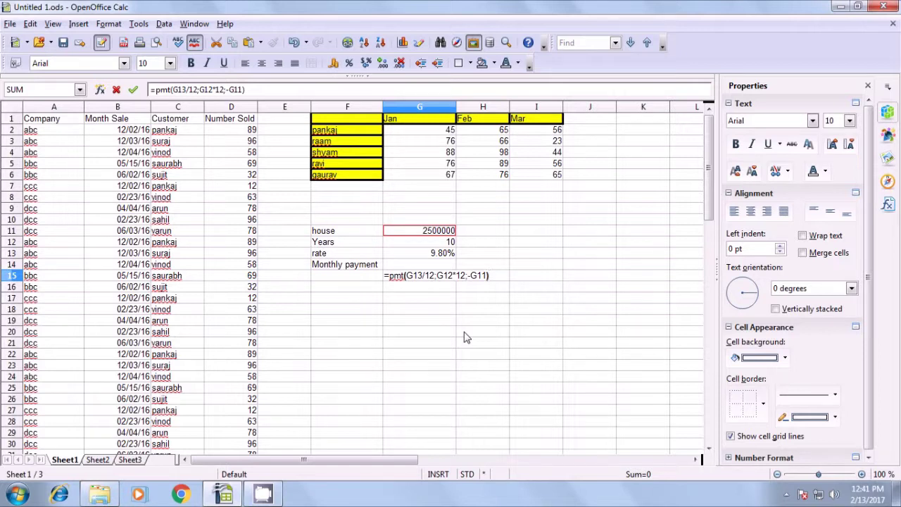
{"action": "key", "text": "Return"}
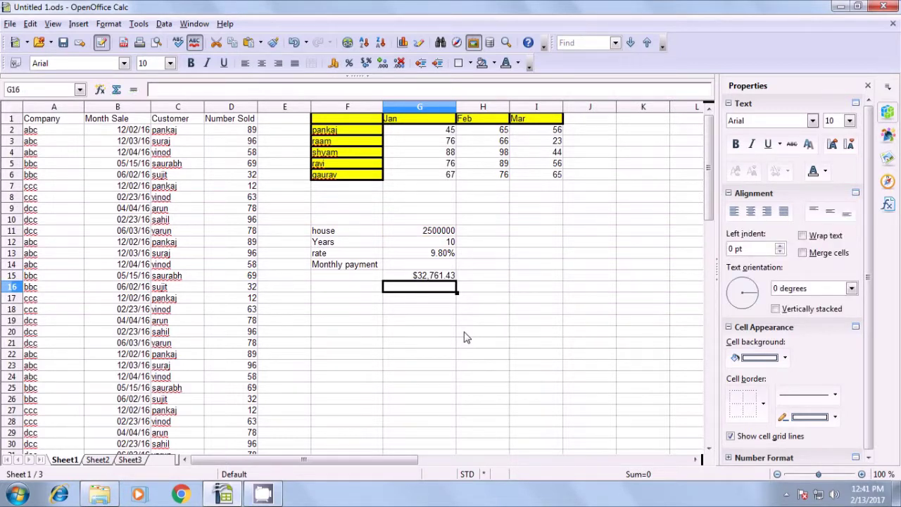
Calculate the first period's interest payment in G15 with the formula =ipmt(G13/12;1;G12;G11;1)
{"action": "left_click", "coordinate": [426, 278]}
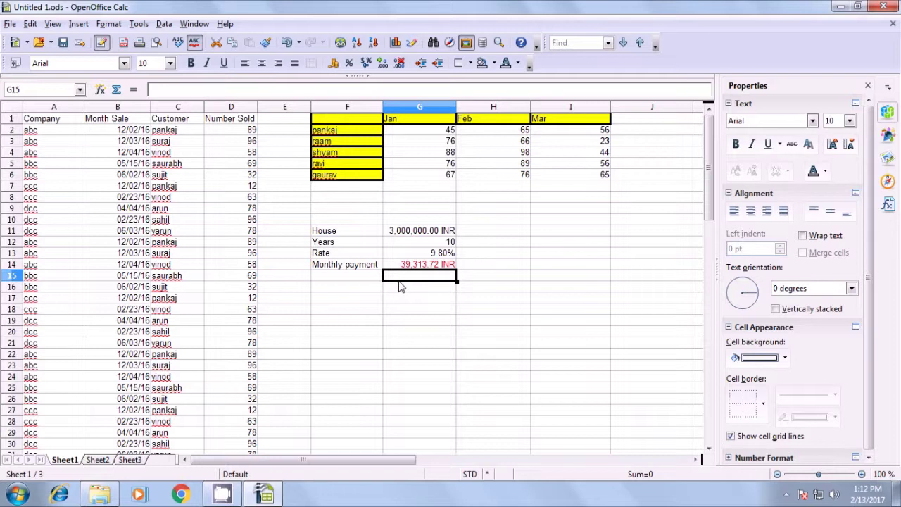
{"action": "type", "text": "="}
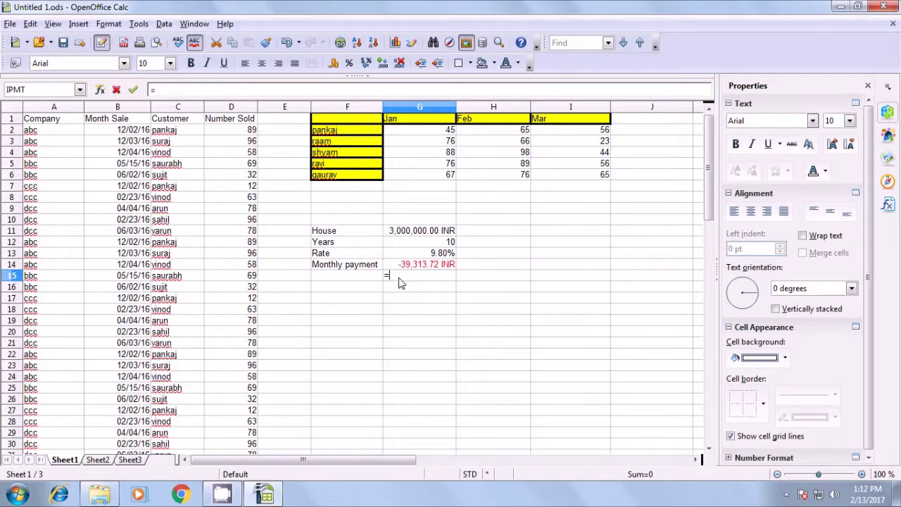
{"action": "type", "text": "ipmt"}
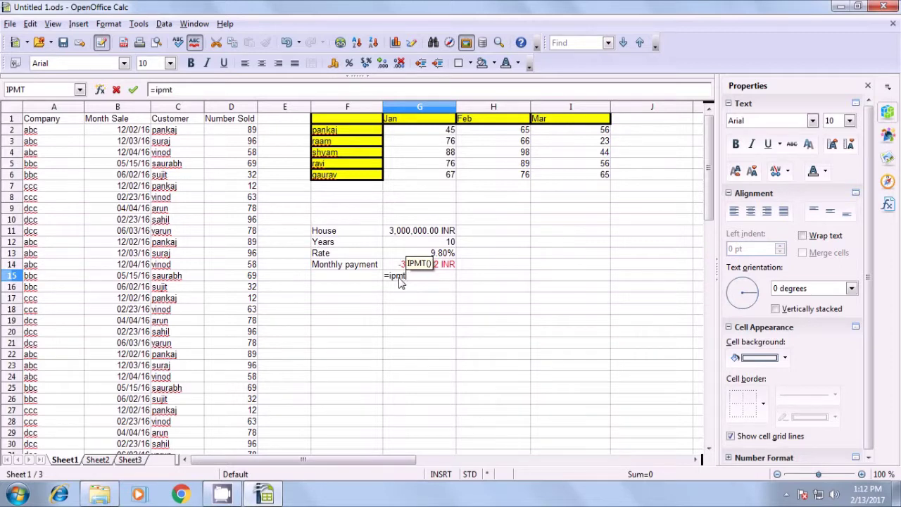
{"action": "type", "text": "("}
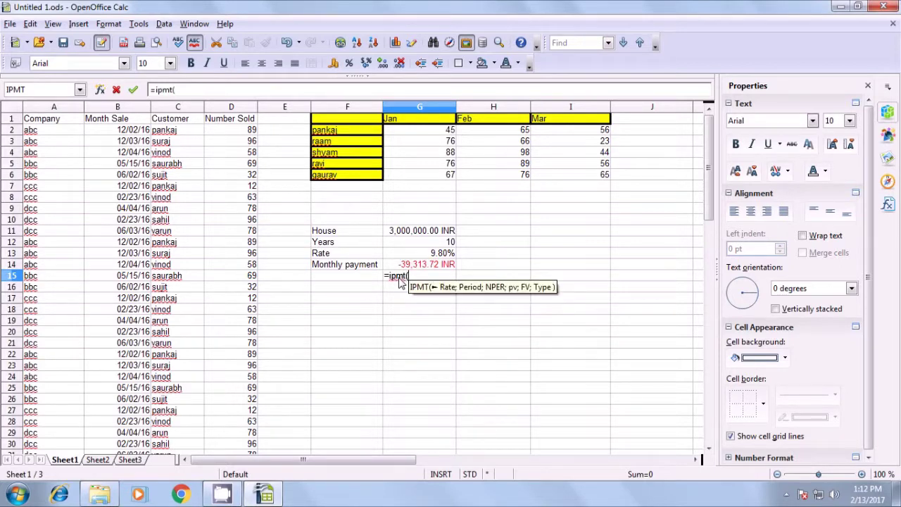
{"action": "left_click", "coordinate": [427, 252]}
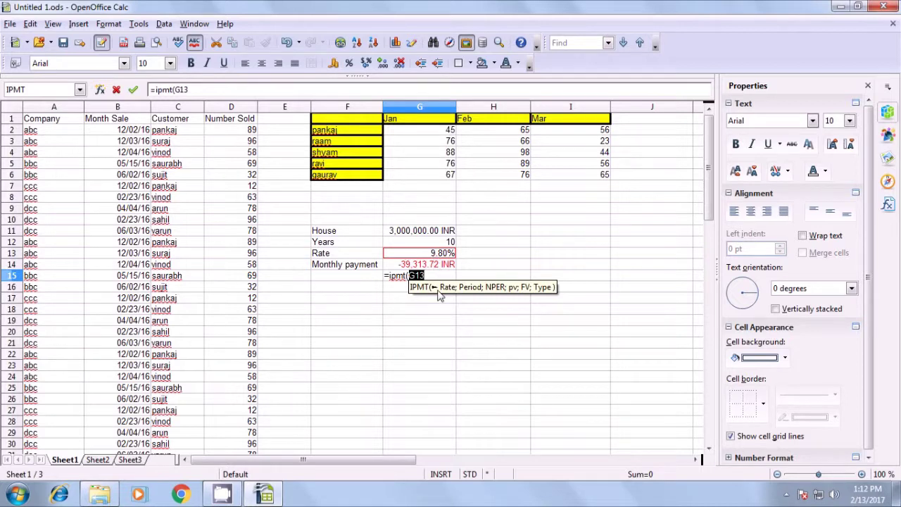
{"action": "type", "text": "/12"}
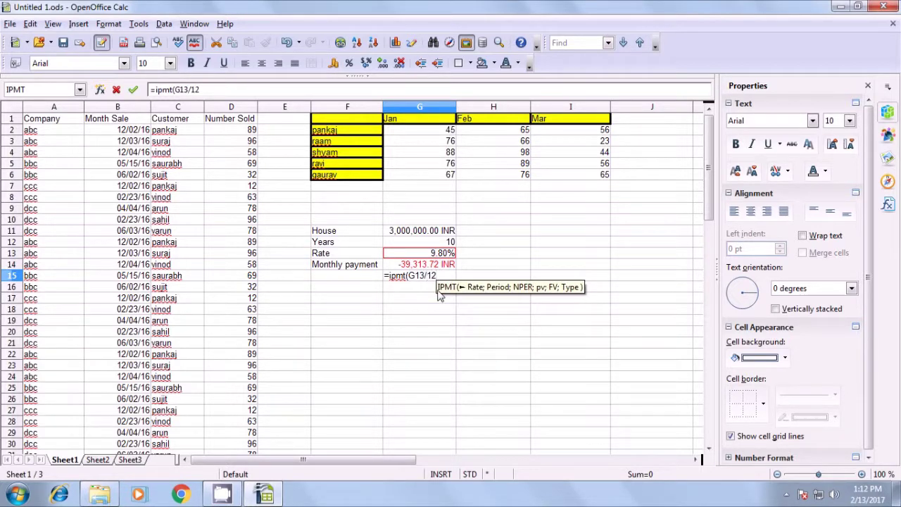
{"action": "type", "text": ";"}
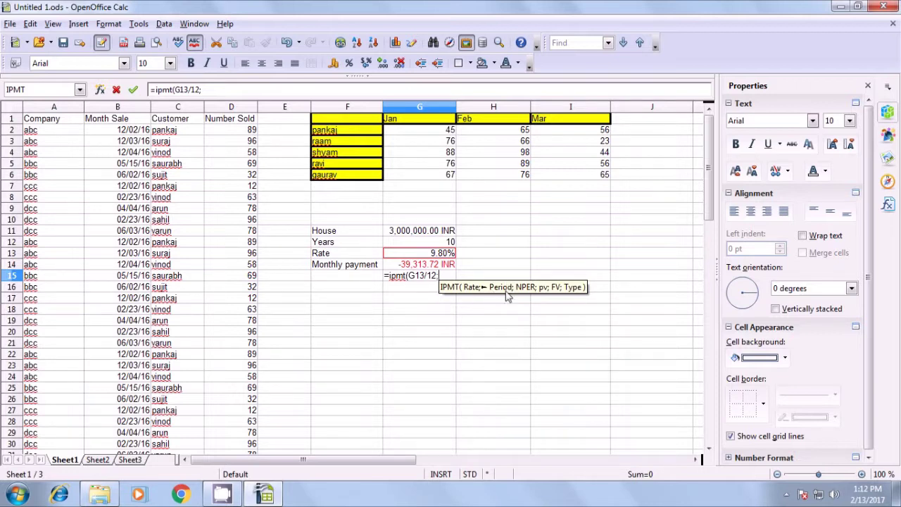
{"action": "type", "text": "1;"}
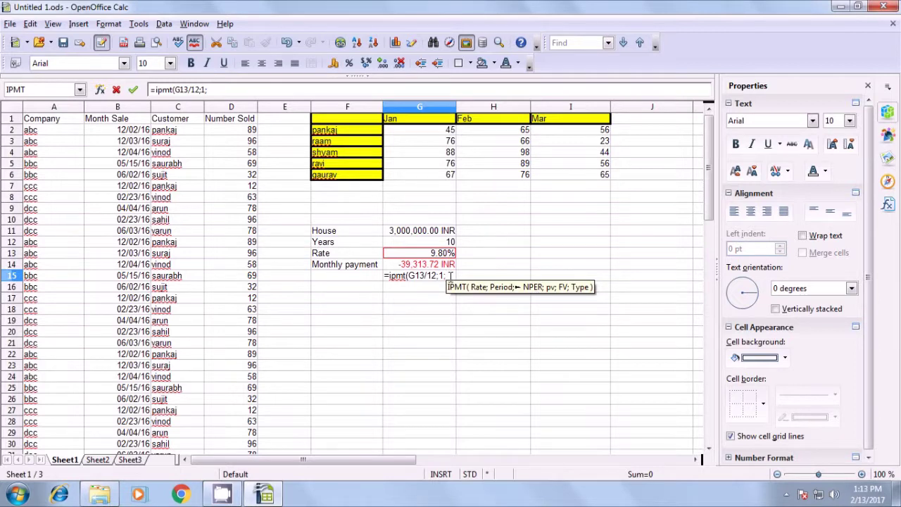
{"action": "left_click", "coordinate": [451, 242]}
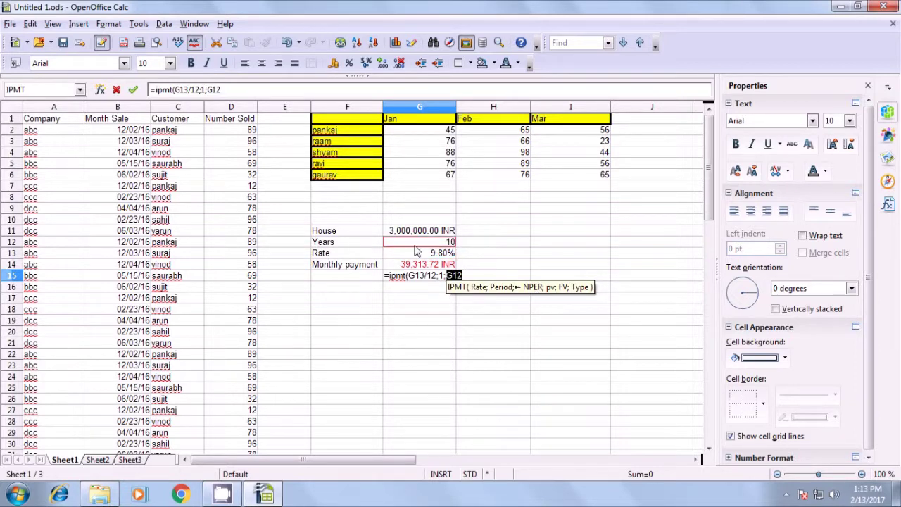
{"action": "type", "text": ";"}
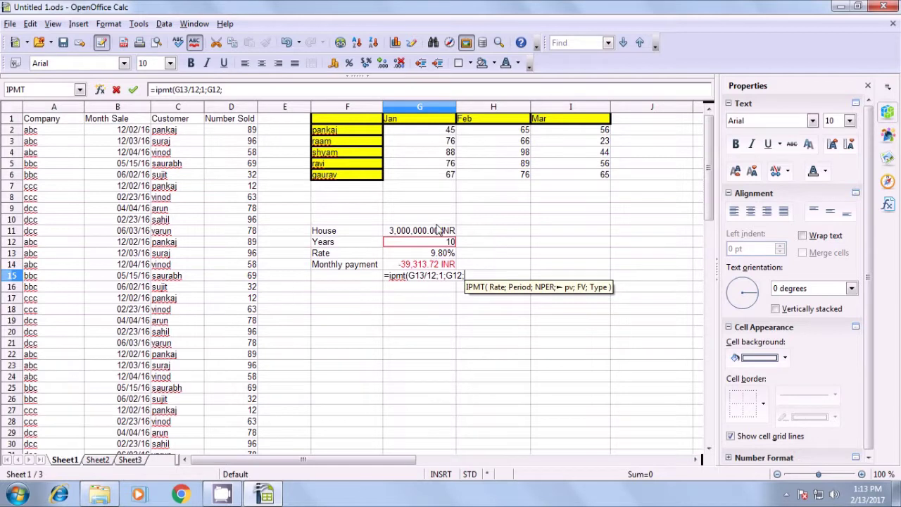
{"action": "left_click", "coordinate": [436, 234]}
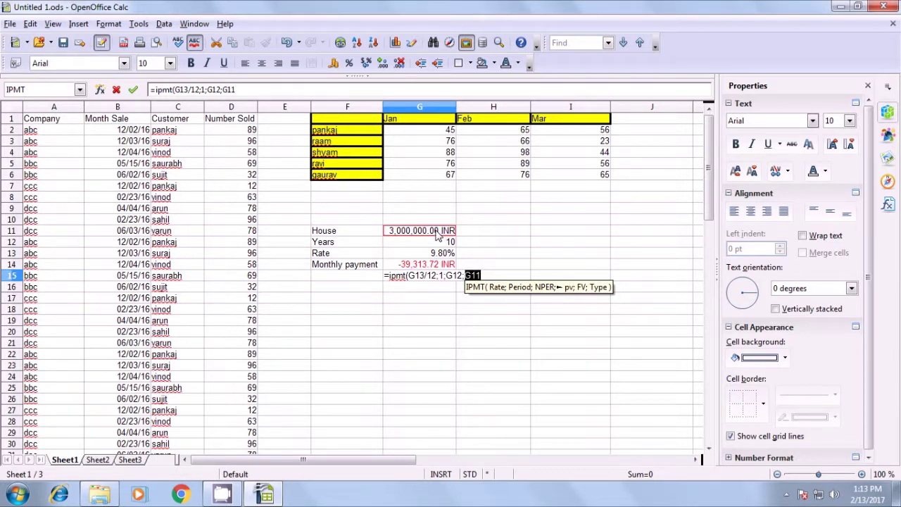
{"action": "type", "text": ";1"}
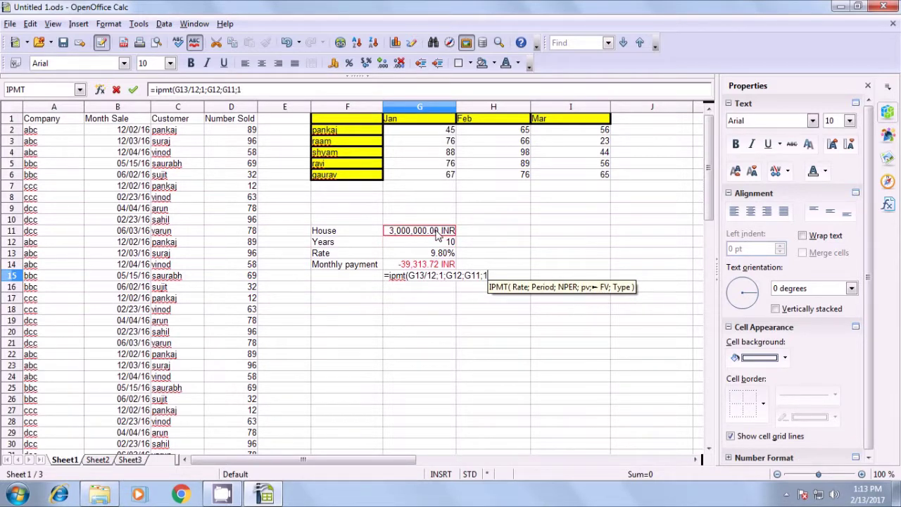
{"action": "type", "text": ")"}
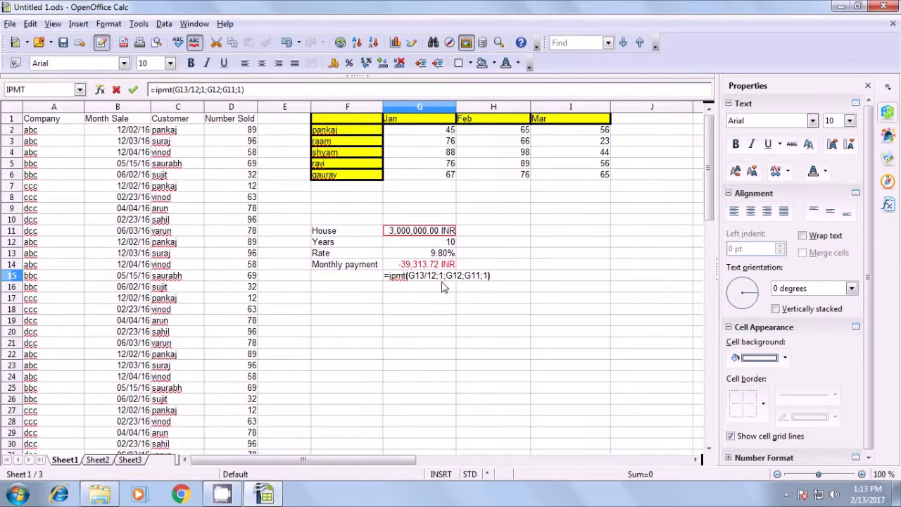
{"action": "key", "text": "Return"}
{"action": "left_click", "coordinate": [432, 278]}
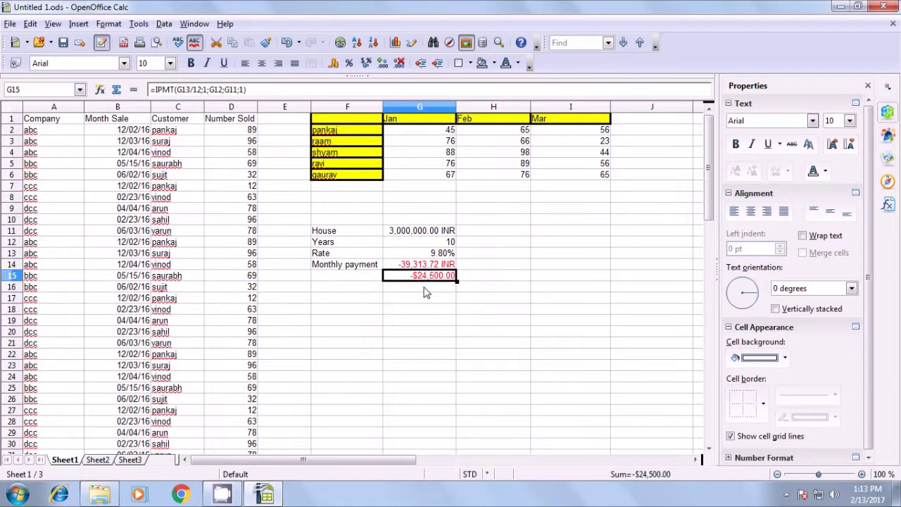
Enter a label in F17 and correct its spelling to "interest" with the spellcheck suggestion
{"action": "left_click", "coordinate": [343, 299]}
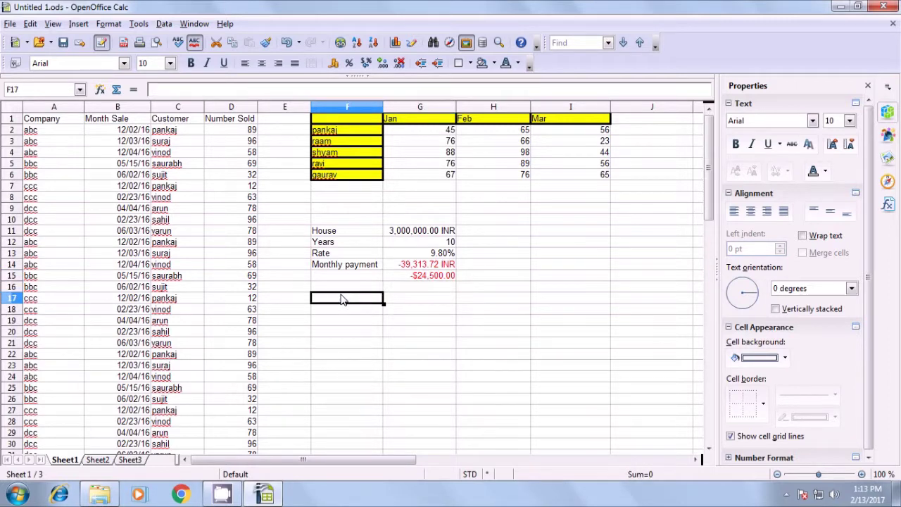
{"action": "type", "text": "int"}
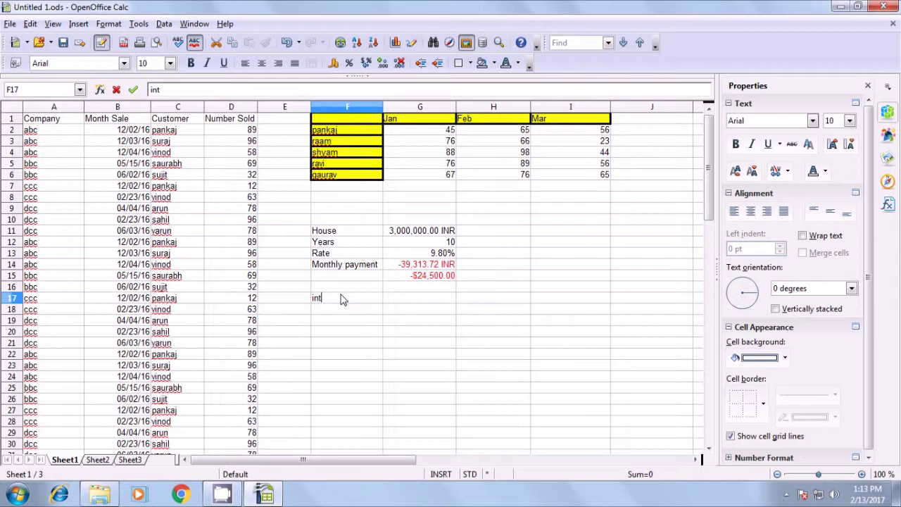
{"action": "type", "text": "erst"}
{"action": "left_click", "coordinate": [401, 301]}
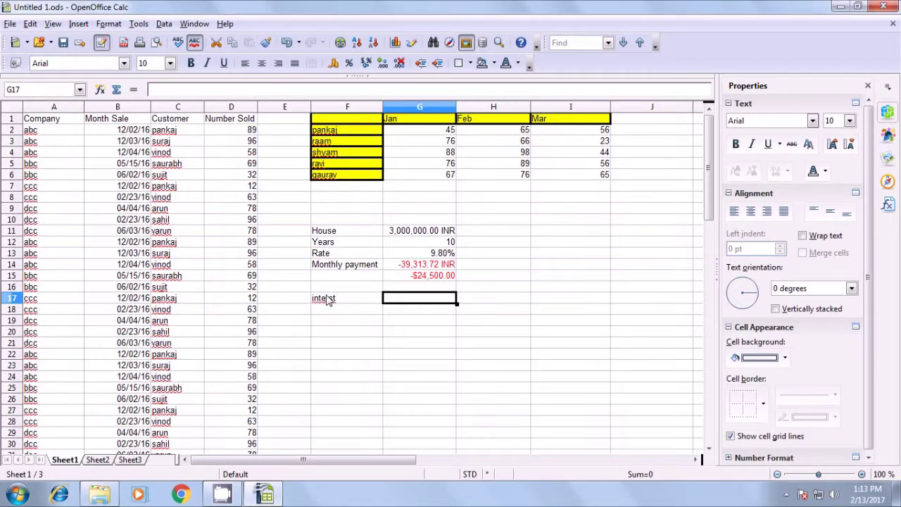
{"action": "double_click", "coordinate": [327, 300]}
{"action": "right_click", "coordinate": [325, 298]}
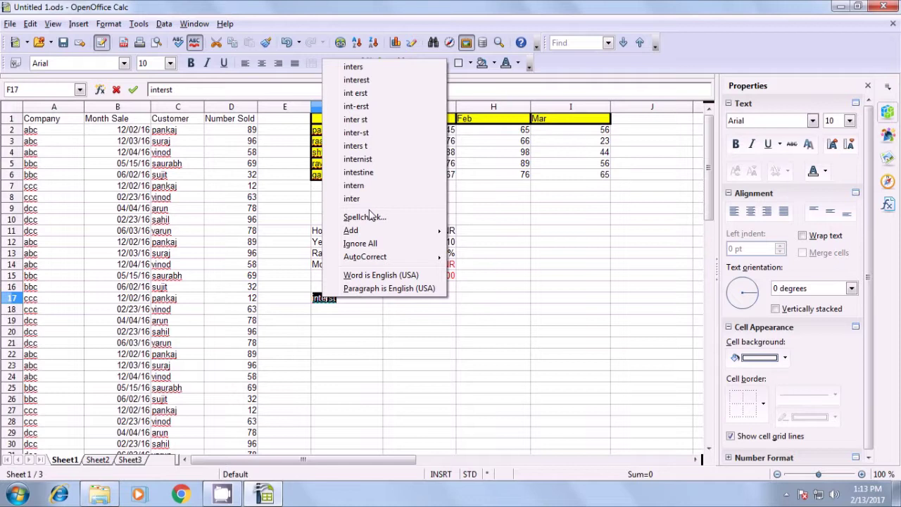
{"action": "left_click", "coordinate": [356, 80]}
Subtract the IPMT result from the monthly payment in G17 with the formula =G14-G15
{"action": "left_click", "coordinate": [415, 304]}
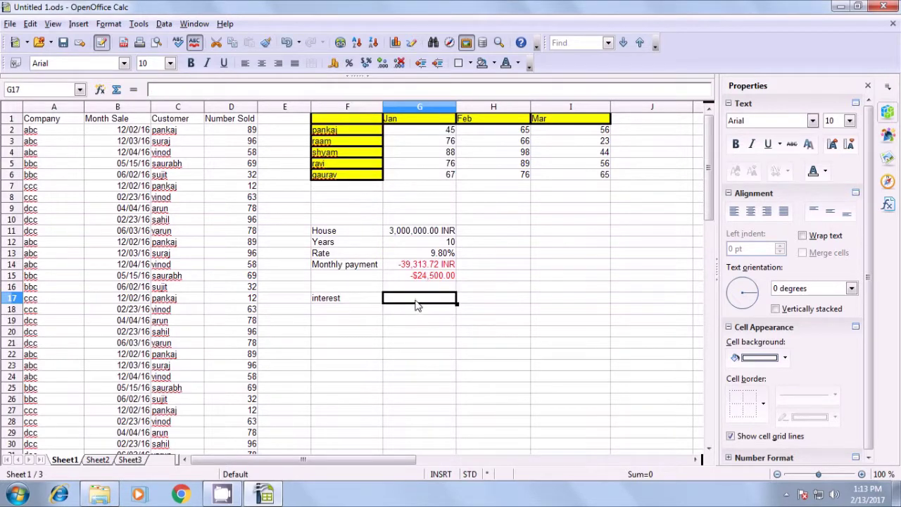
{"action": "type", "text": "="}
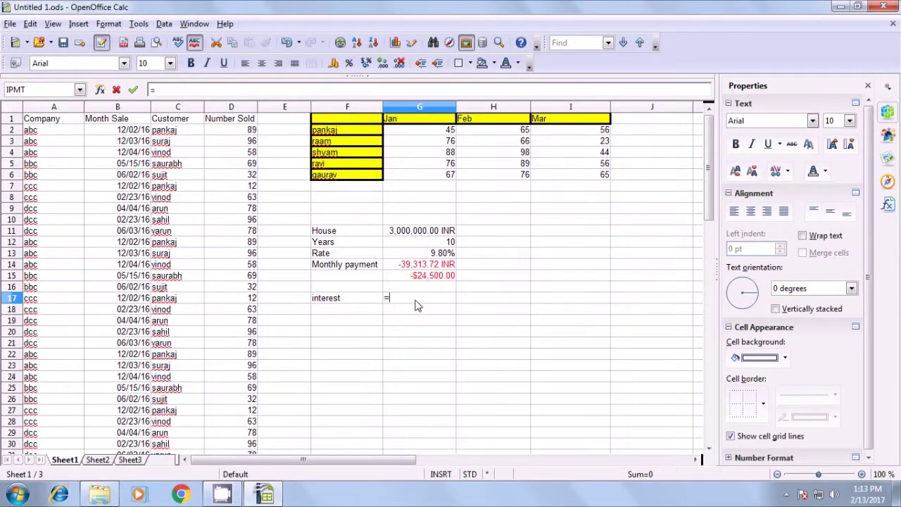
{"action": "left_click", "coordinate": [412, 269]}
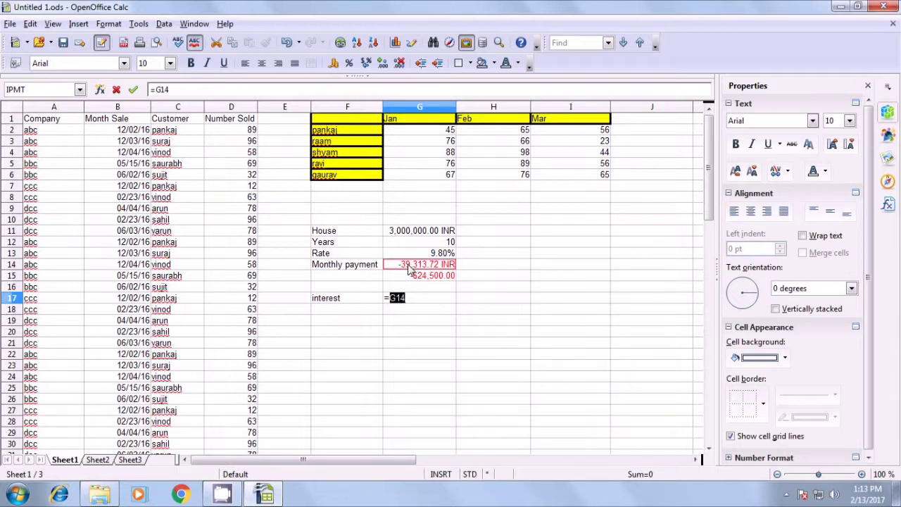
{"action": "type", "text": "-"}
{"action": "left_click", "coordinate": [413, 276]}
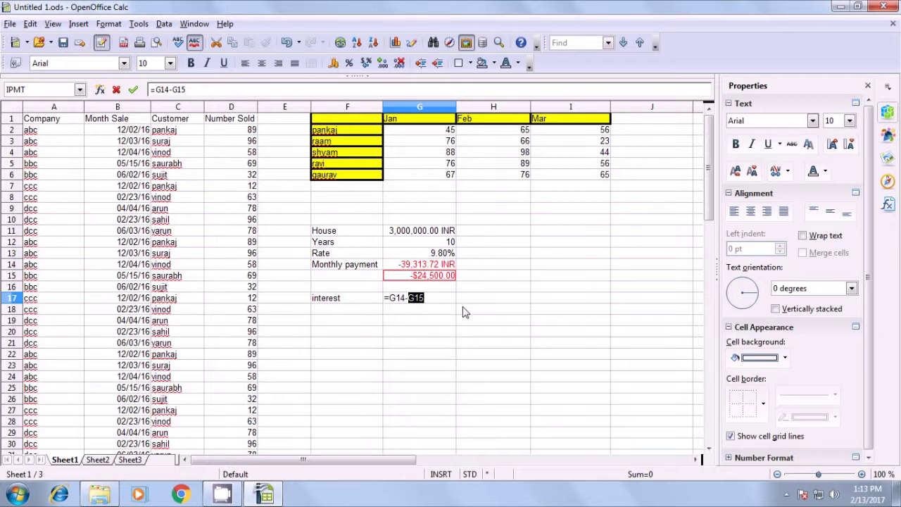
{"action": "key", "text": "Return"}
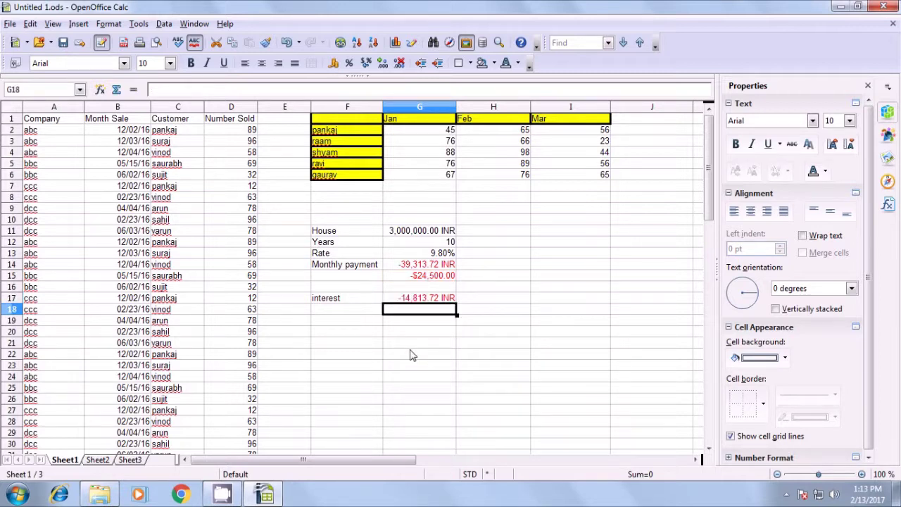
Review the IPMT formula in G15 and format the cell with the -1,234.00 INR currency format, keeping negative numbers red
{"action": "left_click", "coordinate": [428, 276]}
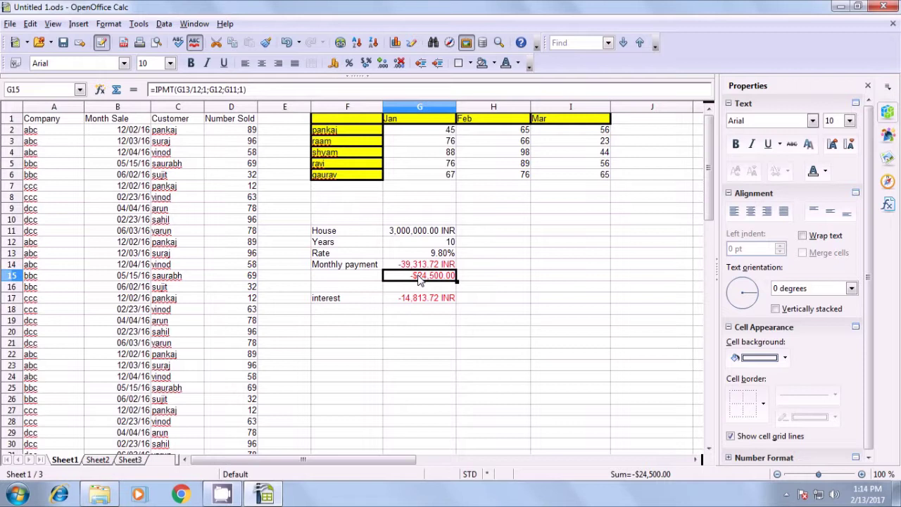
{"action": "double_click", "coordinate": [419, 279]}
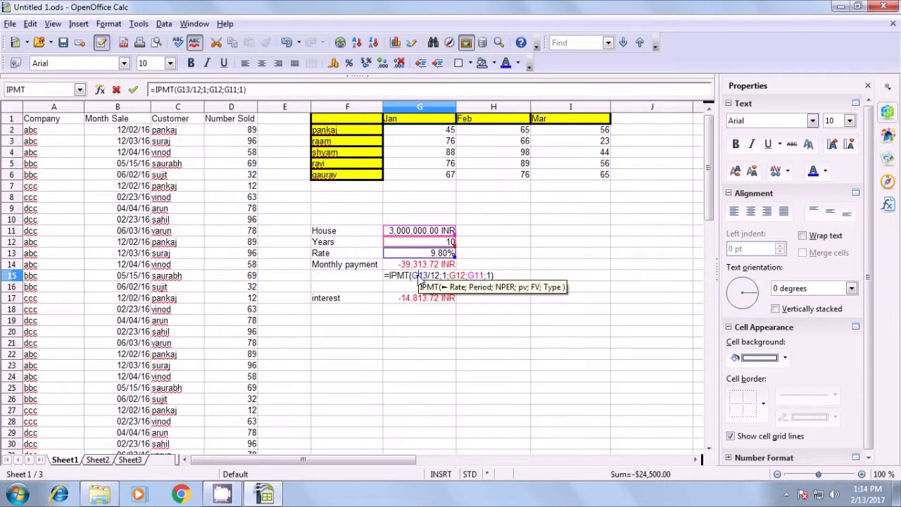
{"action": "key", "text": "Return"}
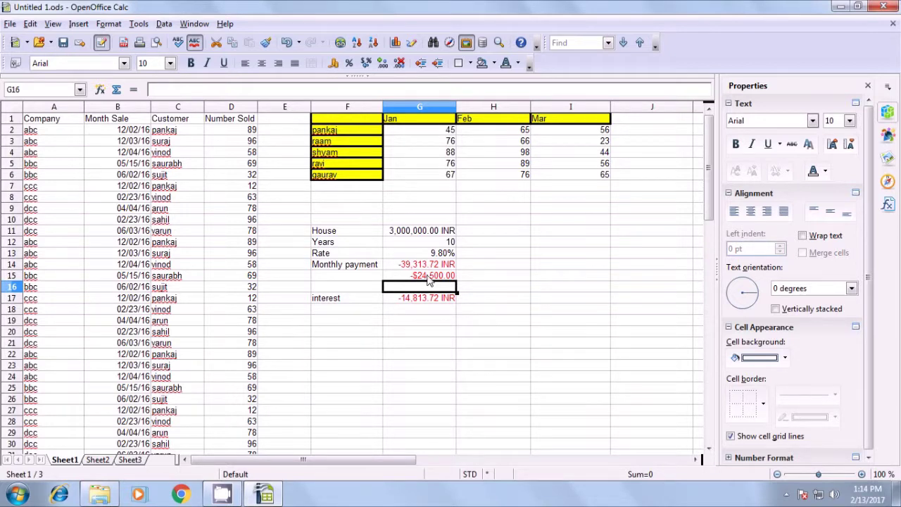
{"action": "left_click", "coordinate": [430, 275]}
{"action": "right_click", "coordinate": [428, 276]}
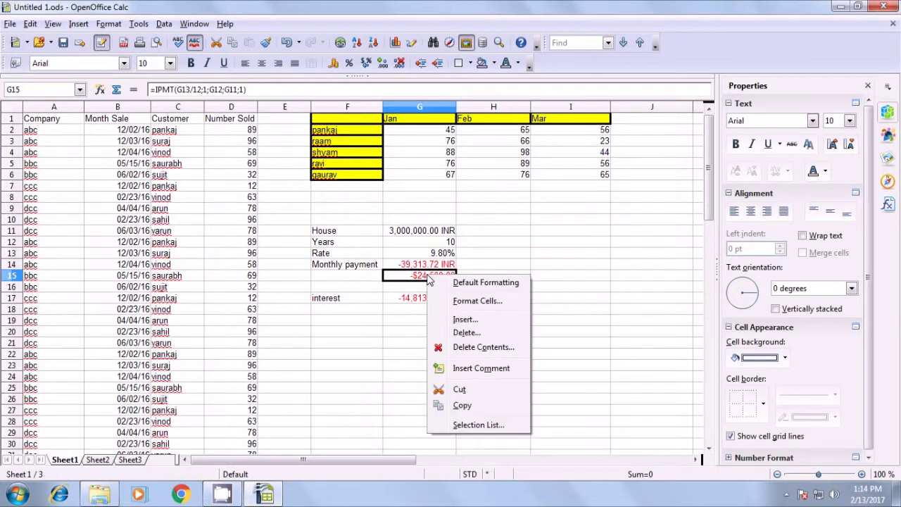
{"action": "left_click", "coordinate": [469, 300]}
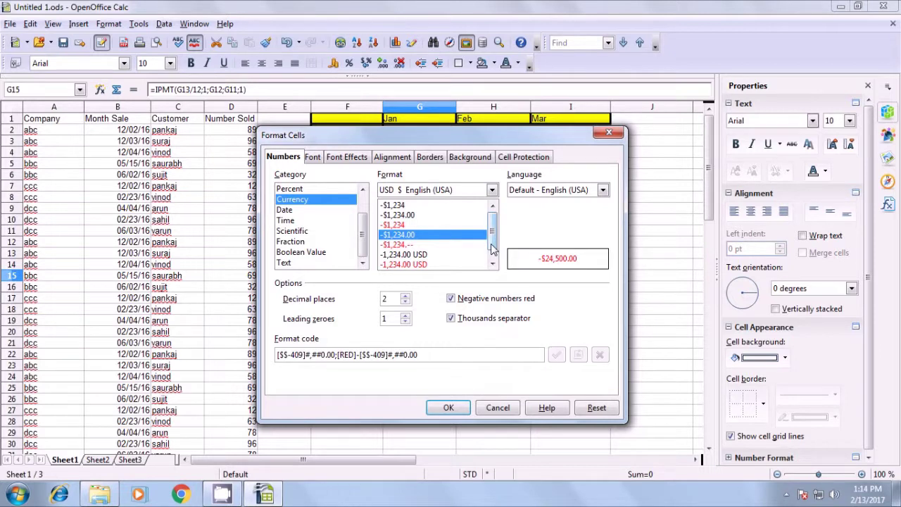
{"action": "scroll", "coordinate": [492, 249], "scroll_direction": "down", "scroll_amount": 1}
{"action": "left_click", "coordinate": [427, 264]}
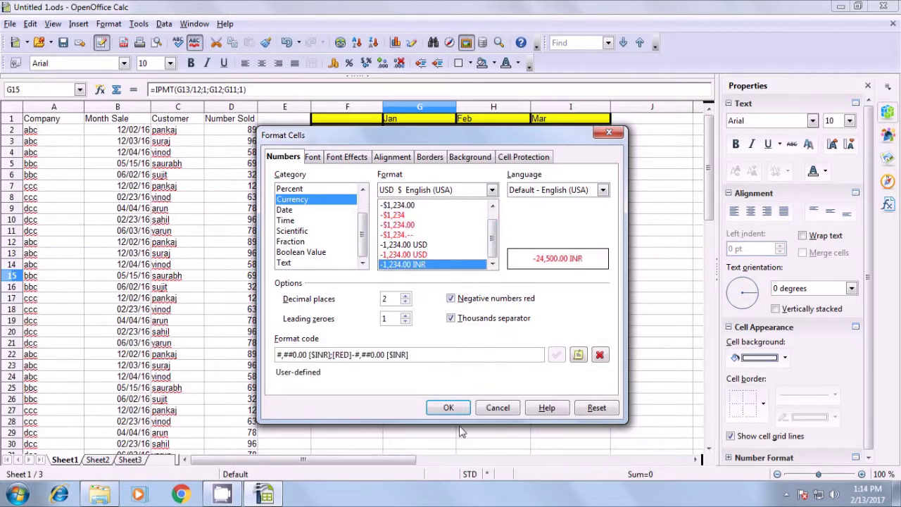
{"action": "left_click", "coordinate": [447, 408]}
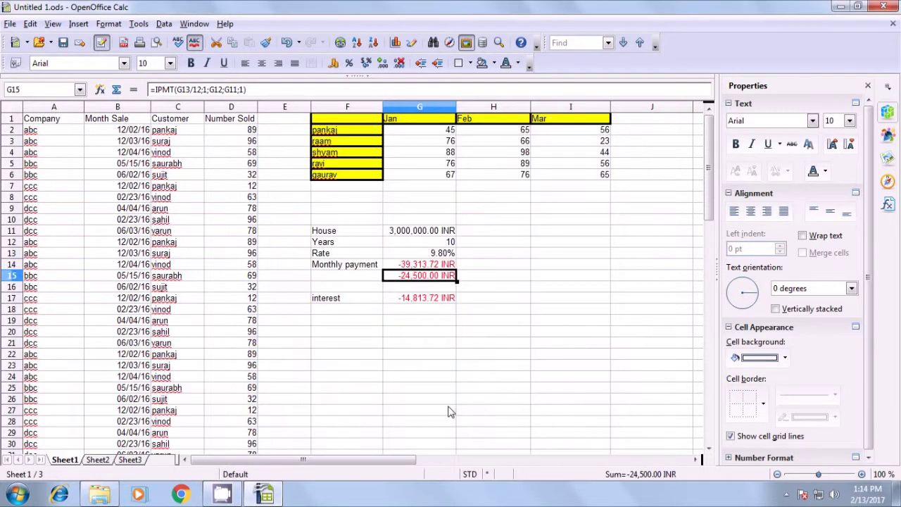
{"action": "left_click", "coordinate": [415, 333]}
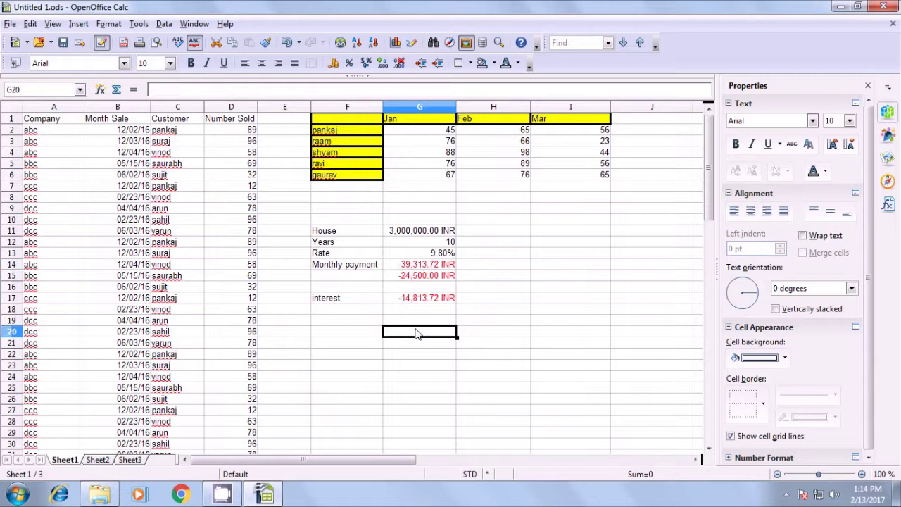
{"action": "left_click", "coordinate": [426, 276]}
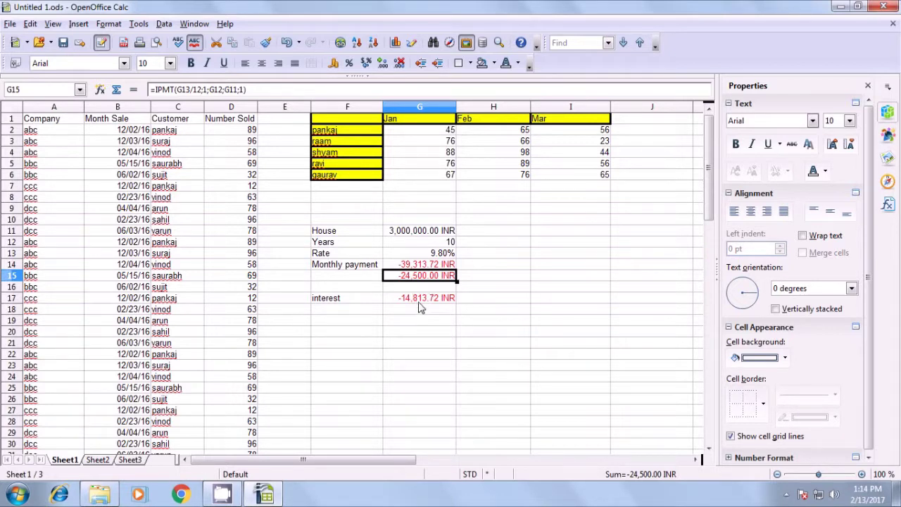
{"action": "left_click", "coordinate": [421, 300]}
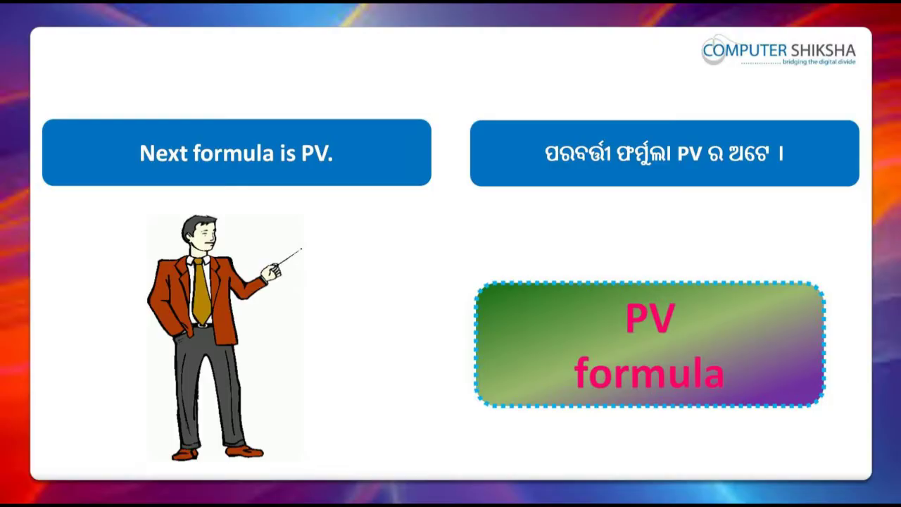
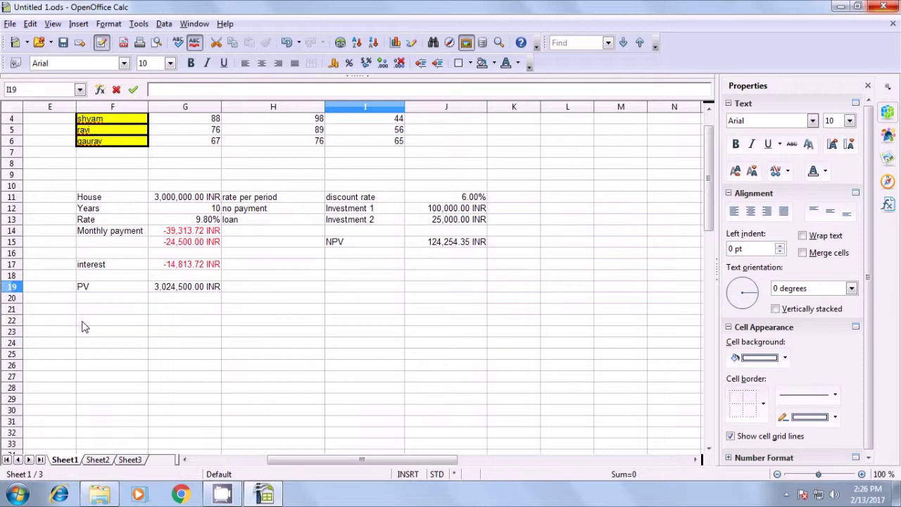
Label F22 as "Rate" and calculate the rate per period in G22 with the formula =rate(G12*12;G14;G19;1;0)
{"action": "type", "text": "Rate"}
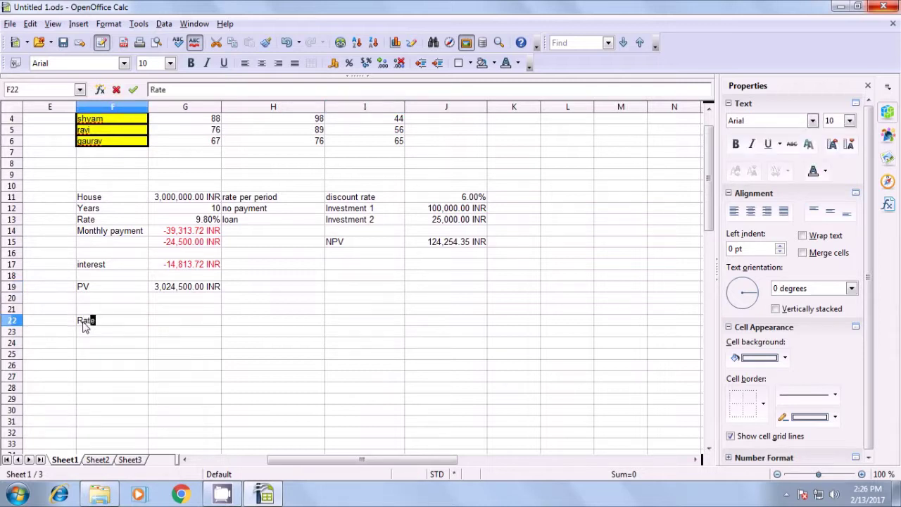
{"action": "key", "text": "Tab"}
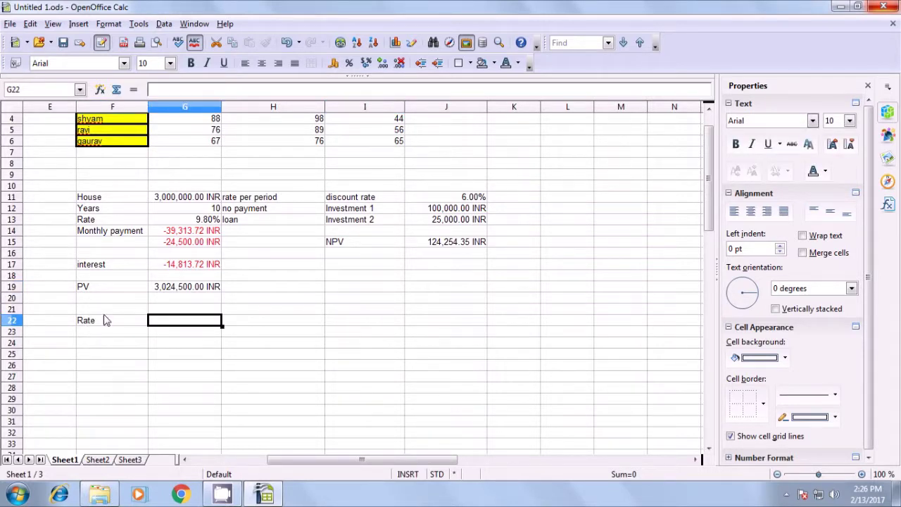
{"action": "type", "text": "=r"}
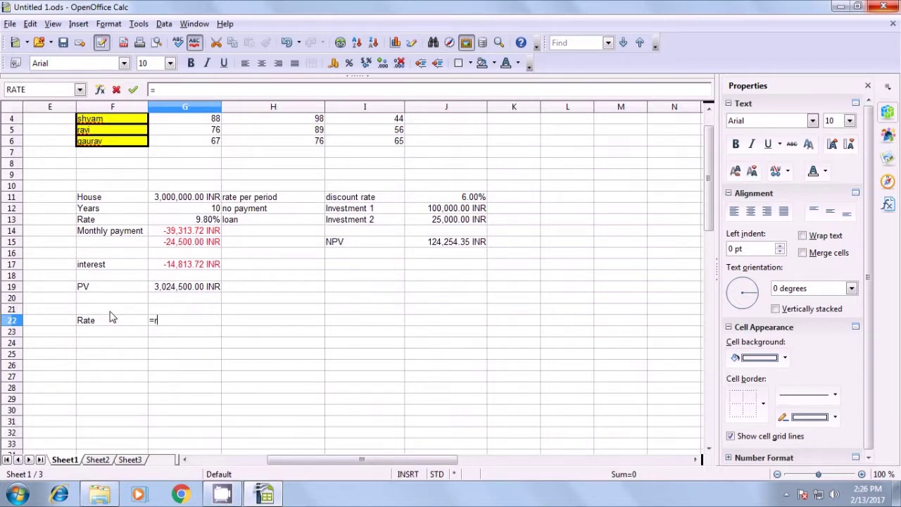
{"action": "type", "text": "ate?"}
{"action": "key", "text": "BackSpace"}
{"action": "type", "text": "("}
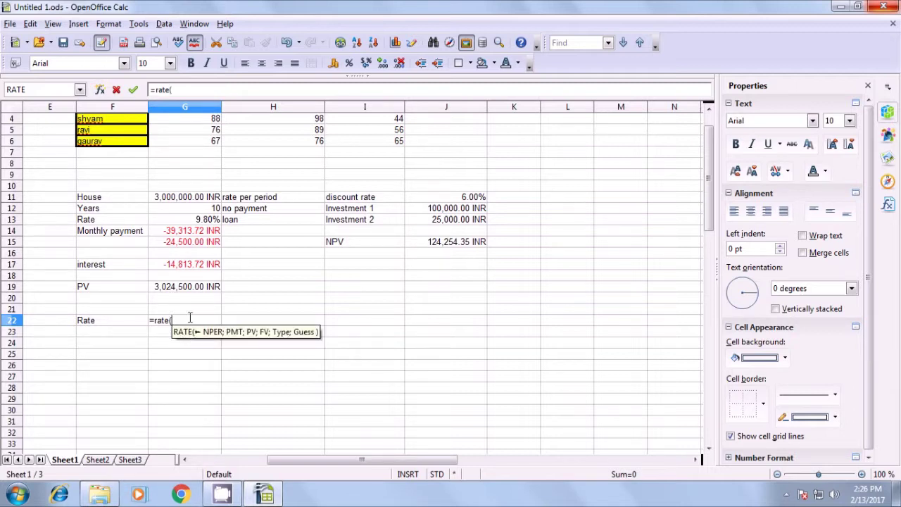
{"action": "left_click", "coordinate": [200, 211]}
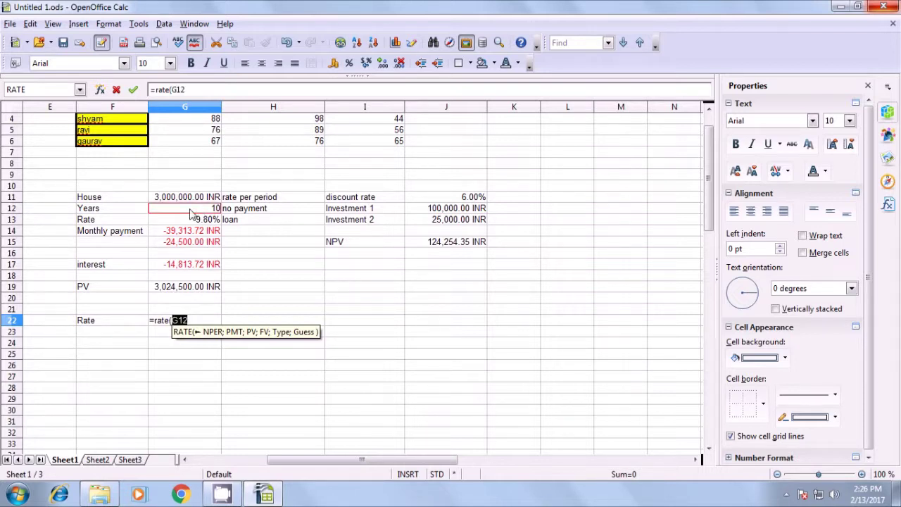
{"action": "type", "text": "*"}
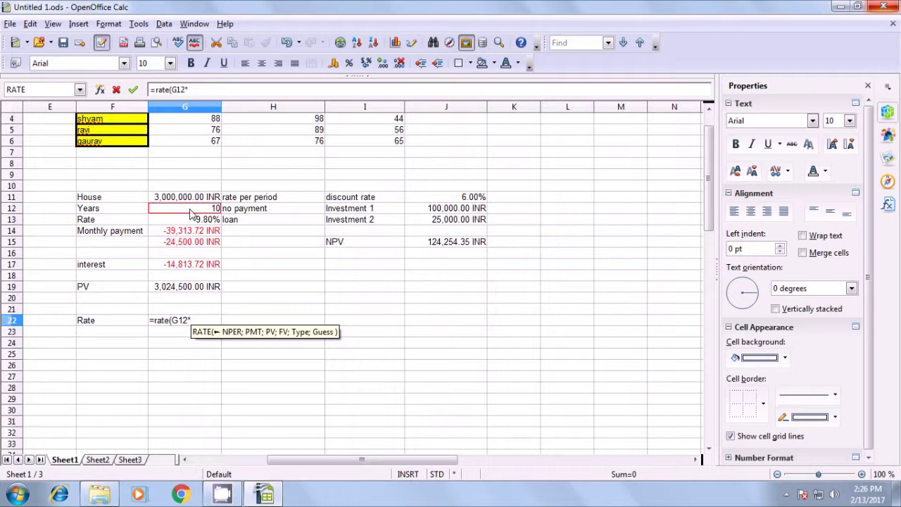
{"action": "type", "text": "12;"}
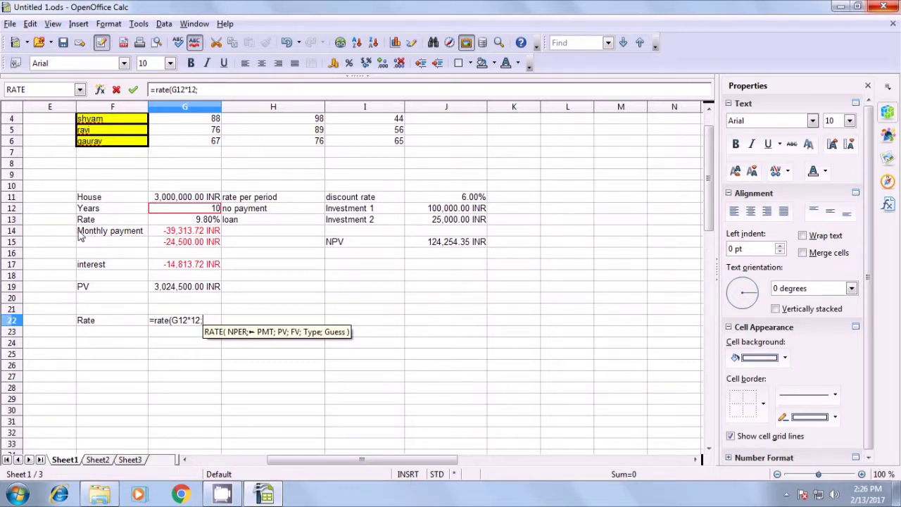
{"action": "left_click", "coordinate": [192, 234]}
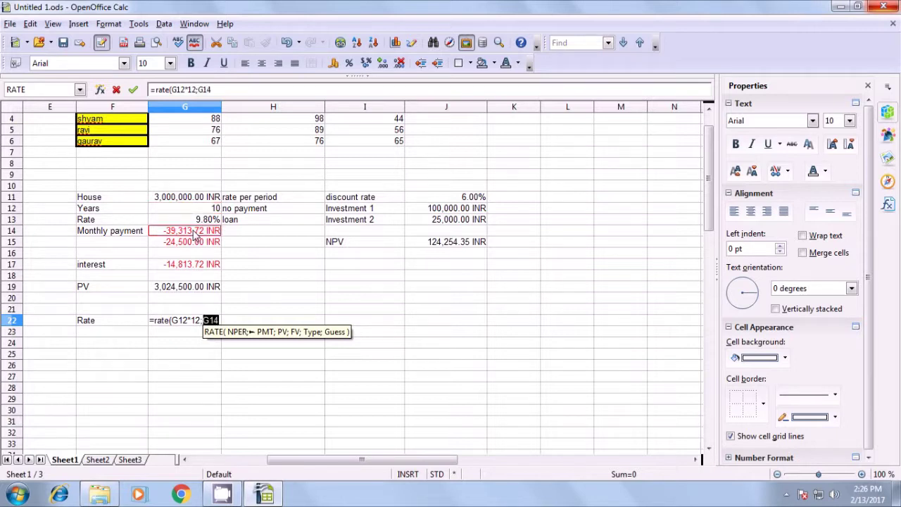
{"action": "type", "text": ";"}
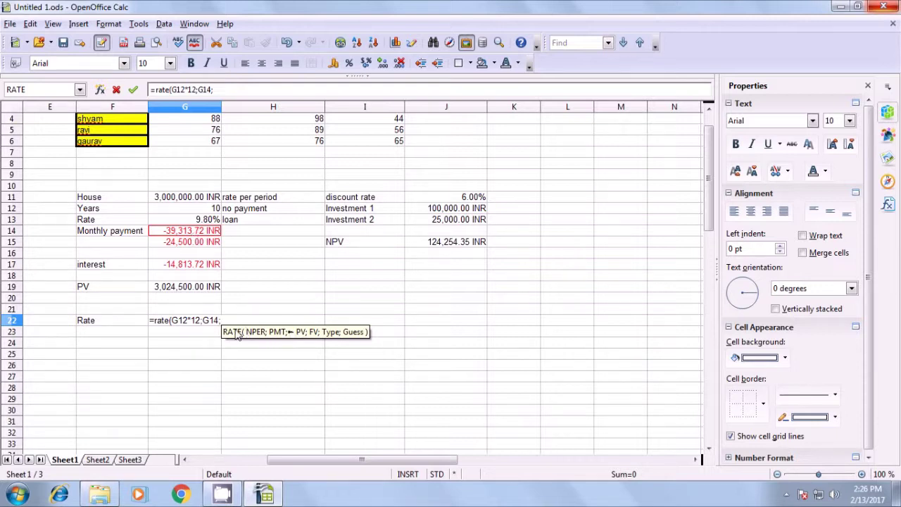
{"action": "left_click", "coordinate": [199, 292]}
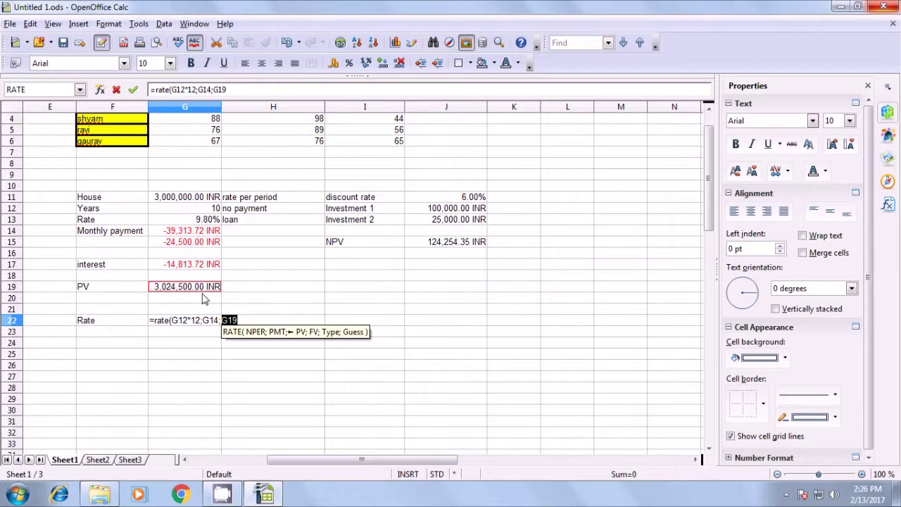
{"action": "type", "text": ";"}
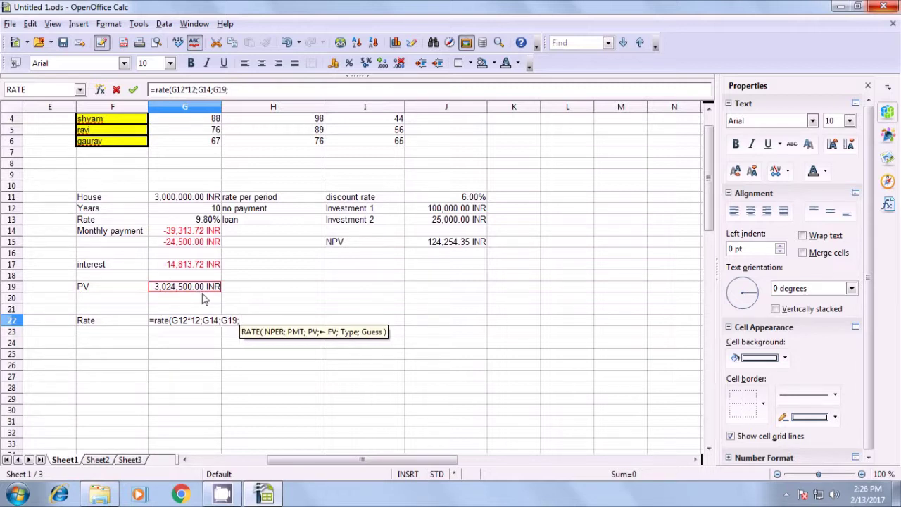
{"action": "type", "text": "1"}
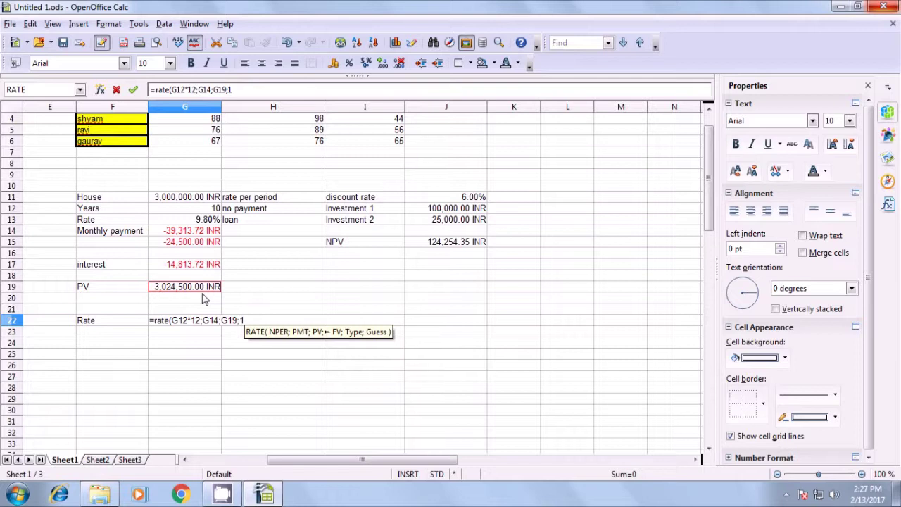
{"action": "type", "text": ";0"}
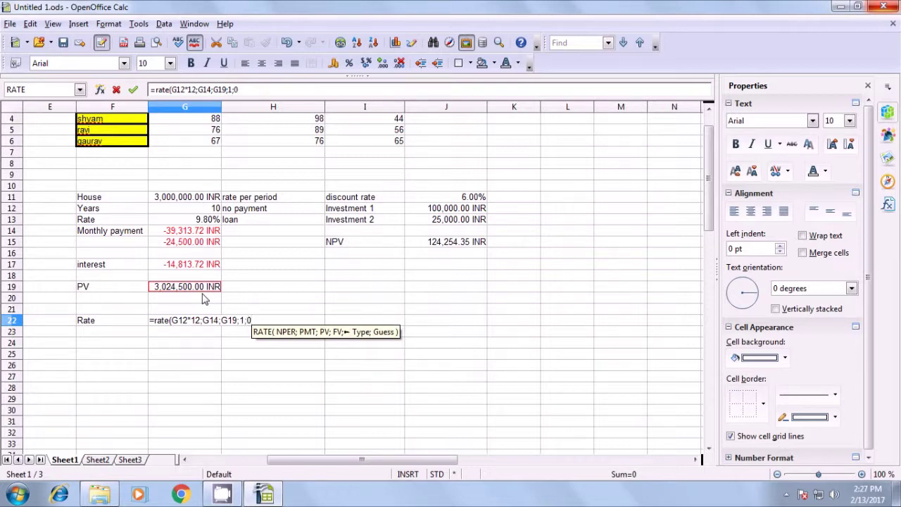
{"action": "type", "text": ")"}
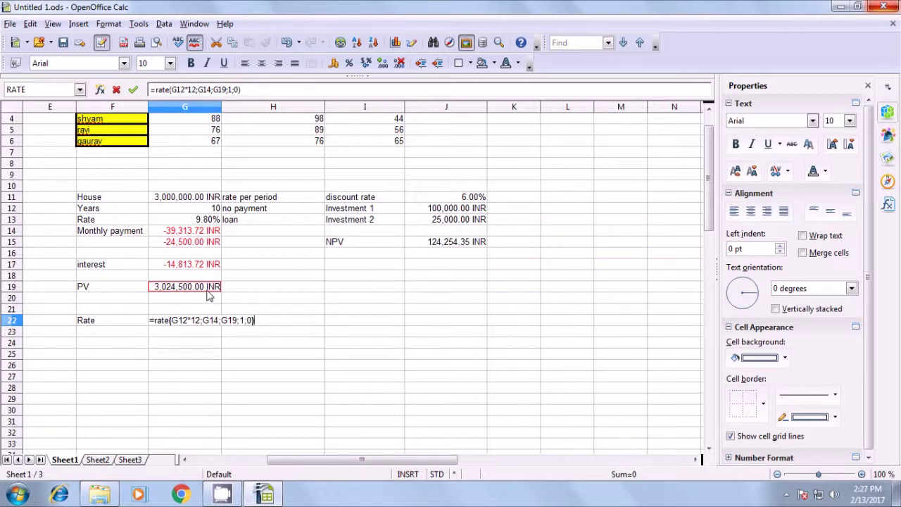
{"action": "key", "text": "Return"}
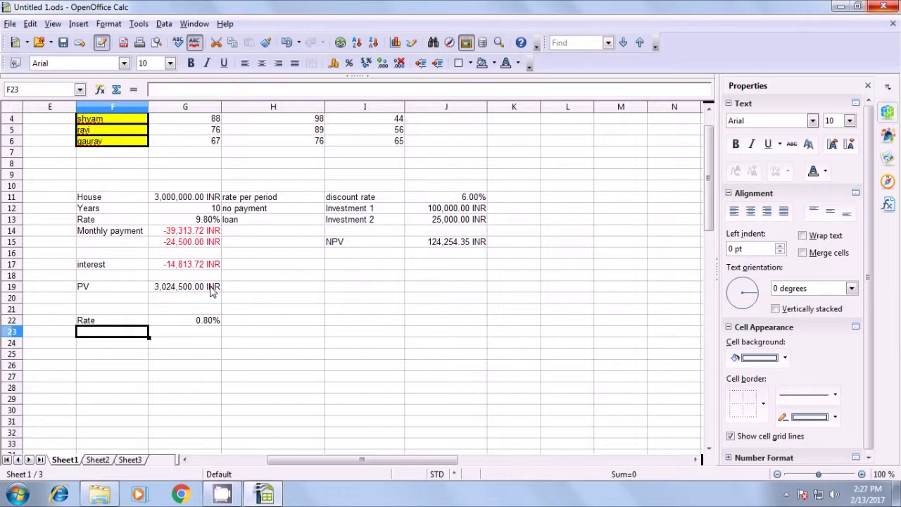
Edit the RATE formula in G22 to multiply the present value argument by 100, giving =RATE(G12*12;G14;G19*100;1;0)
{"action": "left_click", "coordinate": [182, 322]}
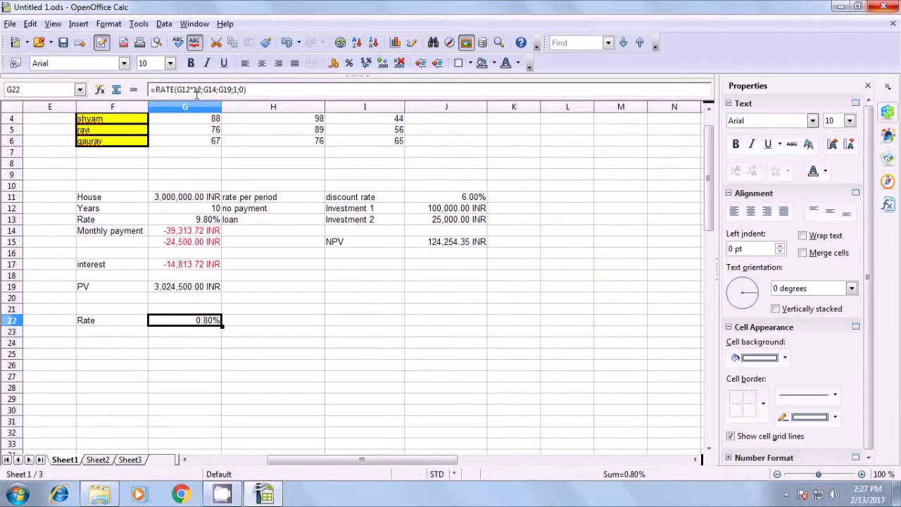
{"action": "left_click", "coordinate": [229, 89]}
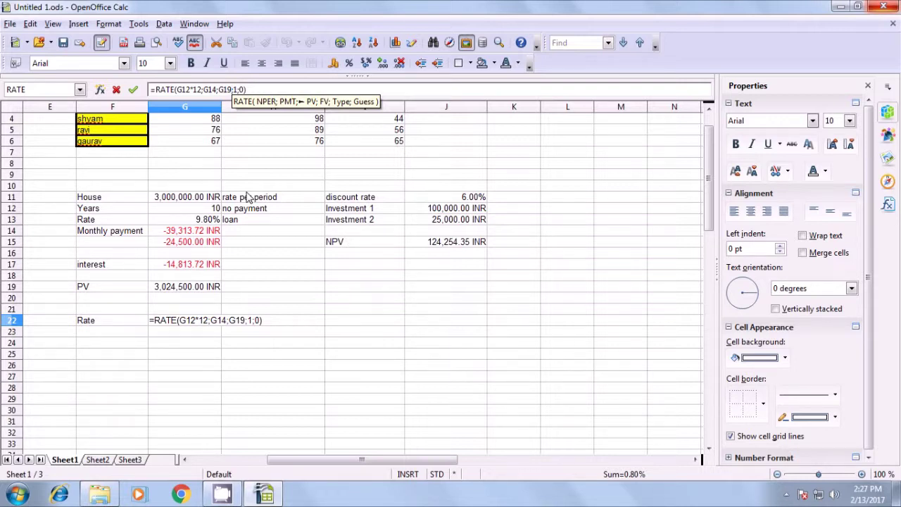
{"action": "type", "text": "*1"}
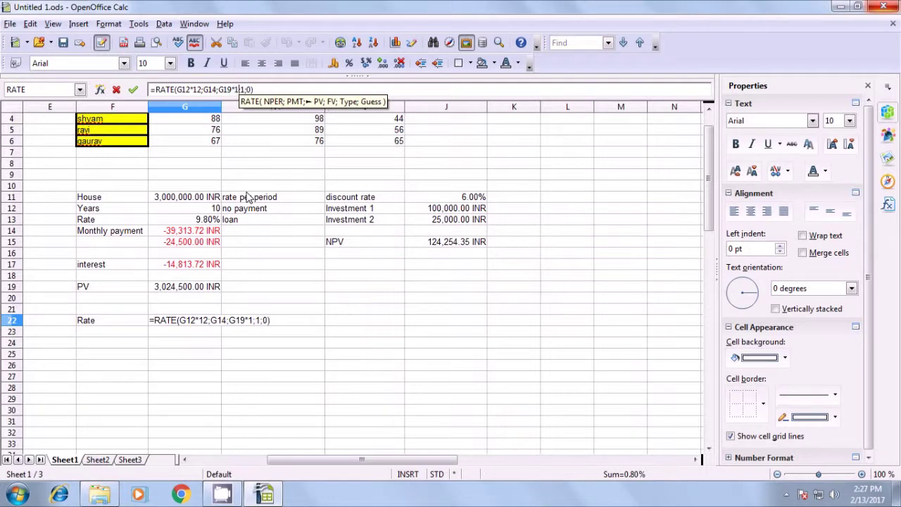
{"action": "type", "text": "00"}
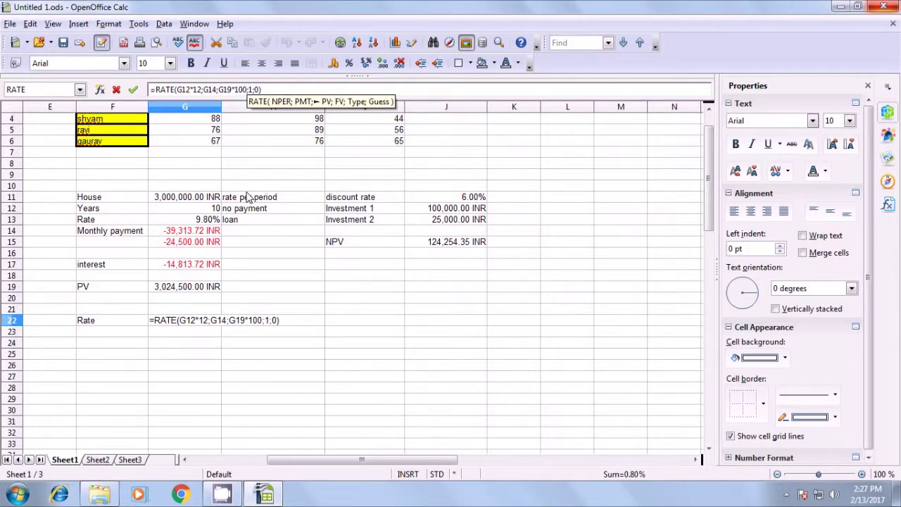
{"action": "key", "text": "Return"}
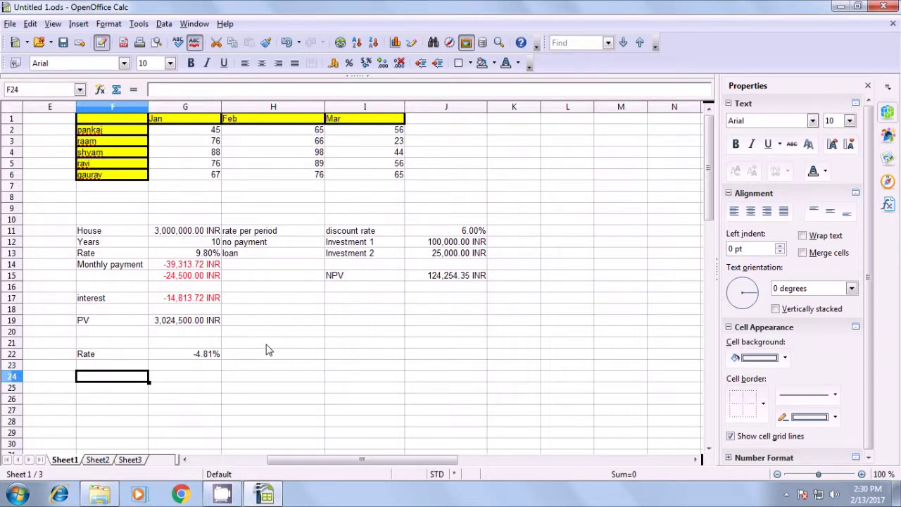
Enter the label "no of rows" in F24
{"action": "type", "text": "="}
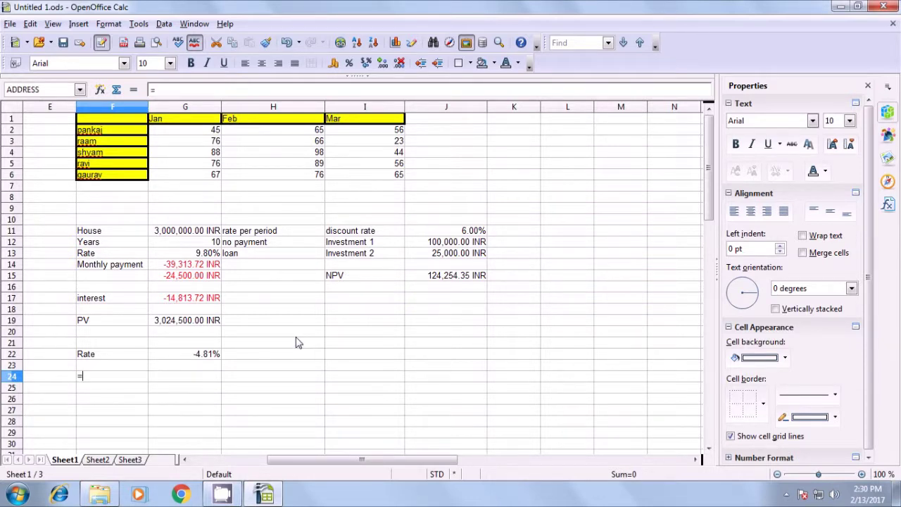
{"action": "key", "text": "BackSpace"}
{"action": "type", "text": "no of"}
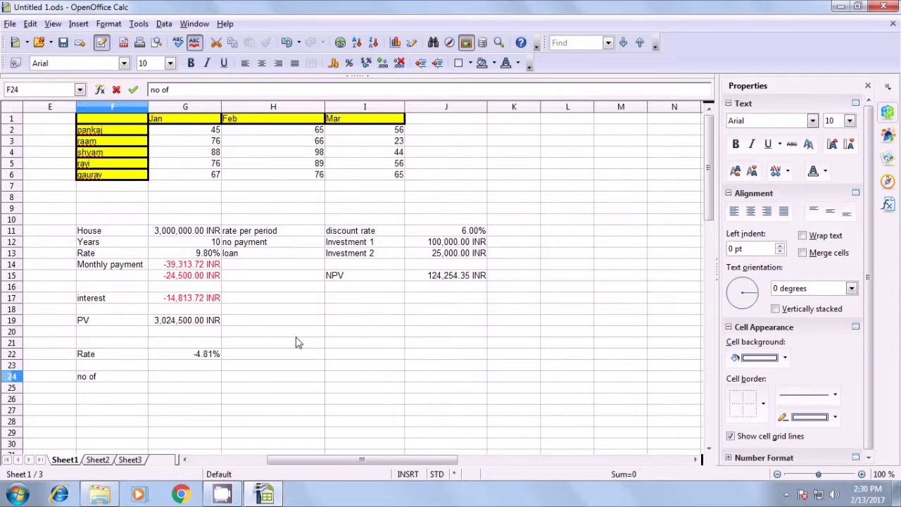
{"action": "type", "text": "raw"}
{"action": "key", "text": "BackSpace"}
{"action": "key", "text": "BackSpace"}
{"action": "type", "text": "ows"}
{"action": "key", "text": "Tab"}
Return the row number of the "no of rows" label cell in G24 with =row(F24) and review the formula
{"action": "type", "text": "="}
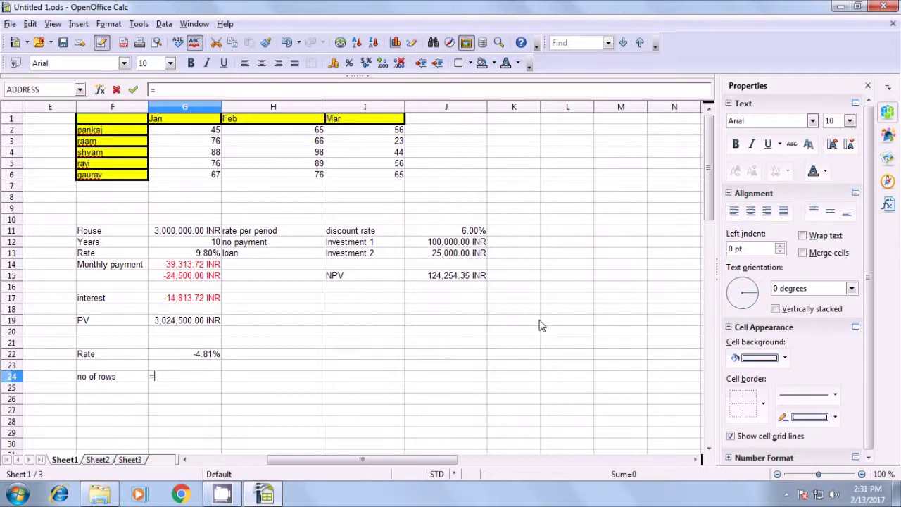
{"action": "type", "text": "row"}
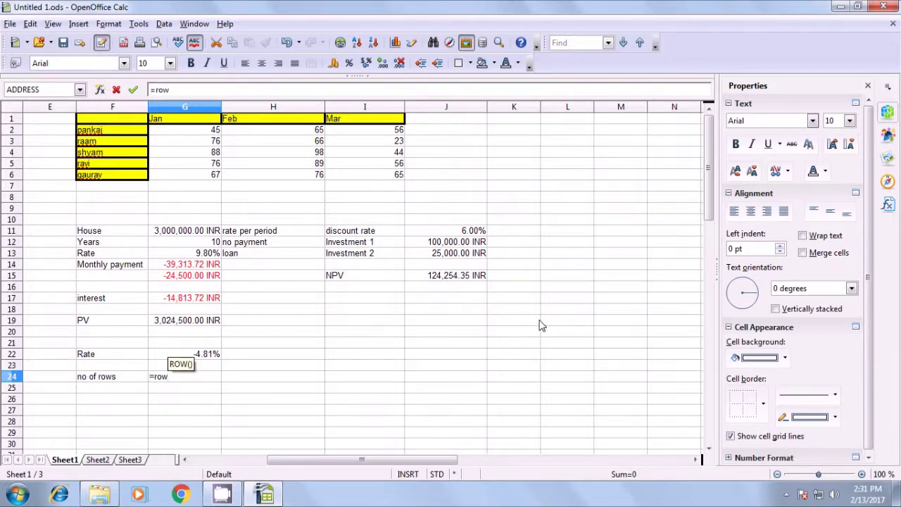
{"action": "type", "text": "("}
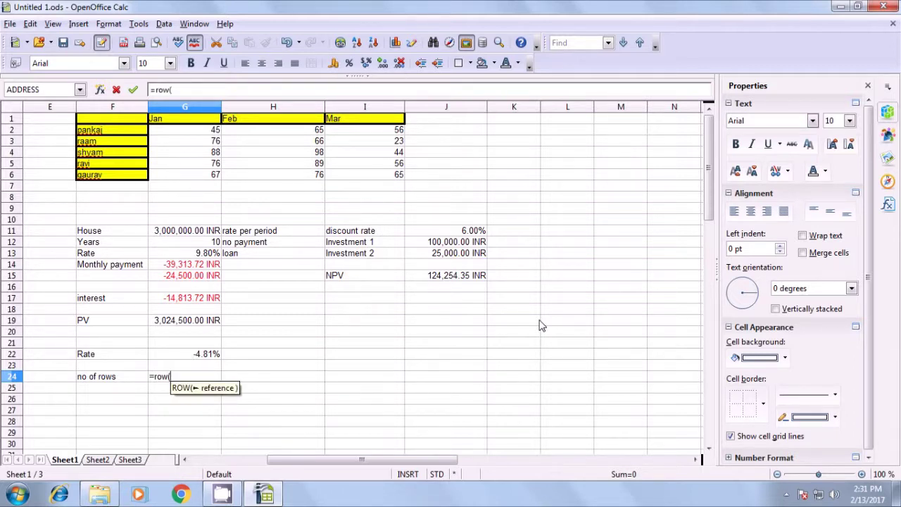
{"action": "left_click", "coordinate": [101, 379]}
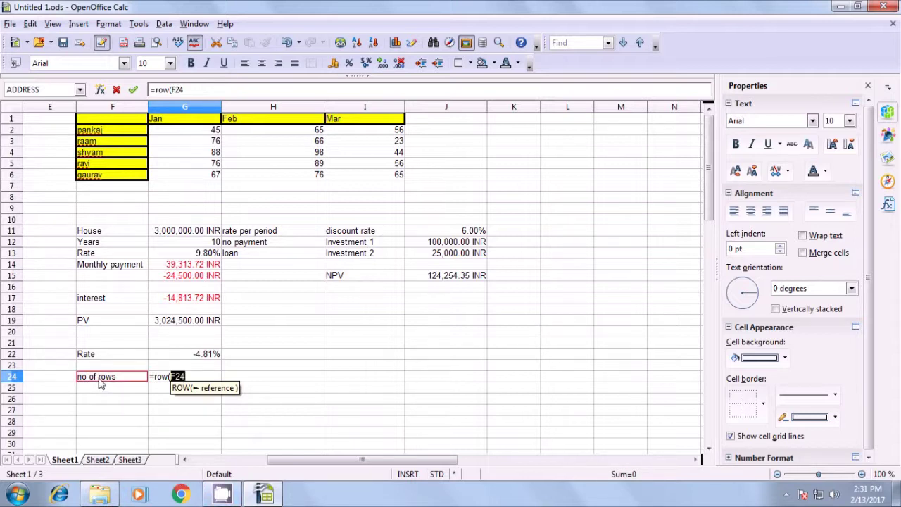
{"action": "type", "text": ")"}
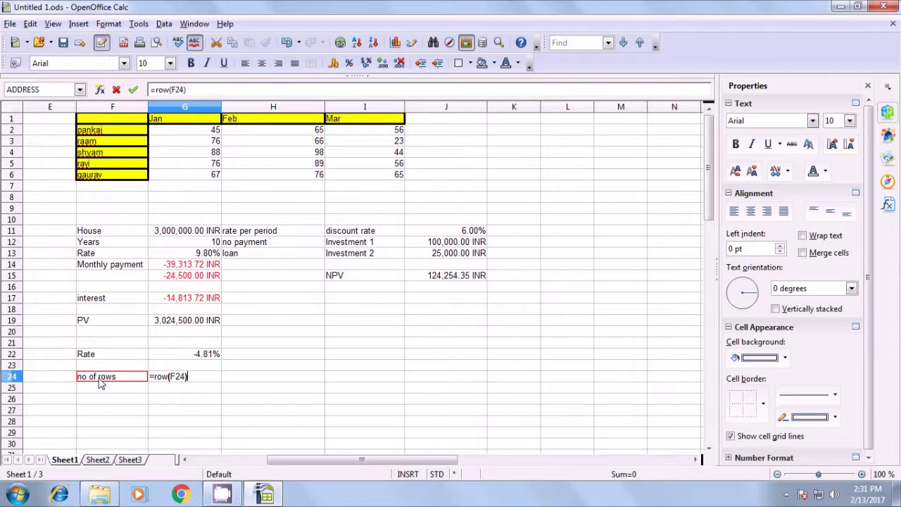
{"action": "key", "text": "Return"}
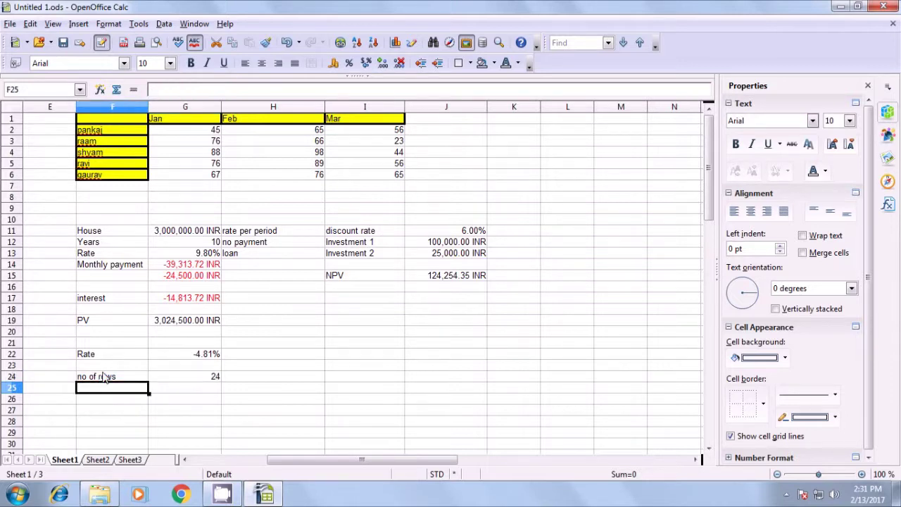
{"action": "left_click", "coordinate": [200, 377]}
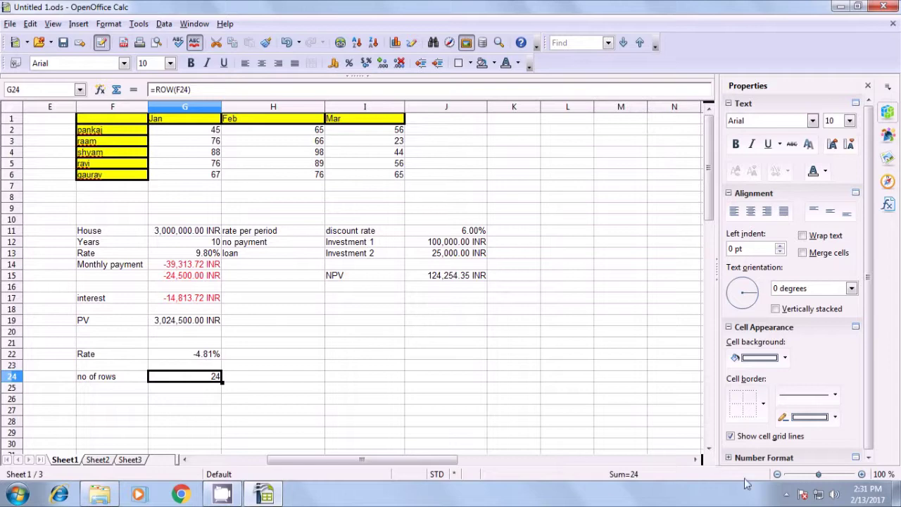
{"action": "left_click", "coordinate": [786, 494]}
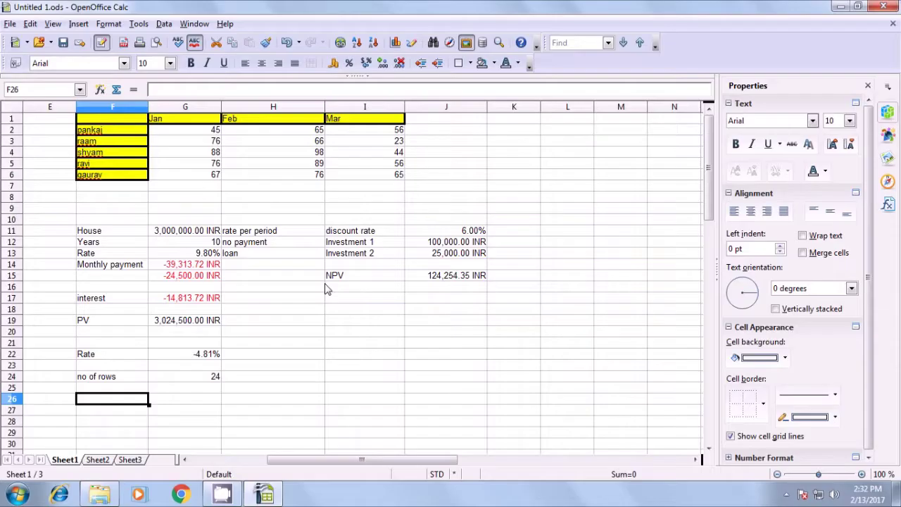
Enter a label in F26 and correct its spelling to "no of columns" with the spellcheck suggestion
{"action": "type", "text": "no of col"}
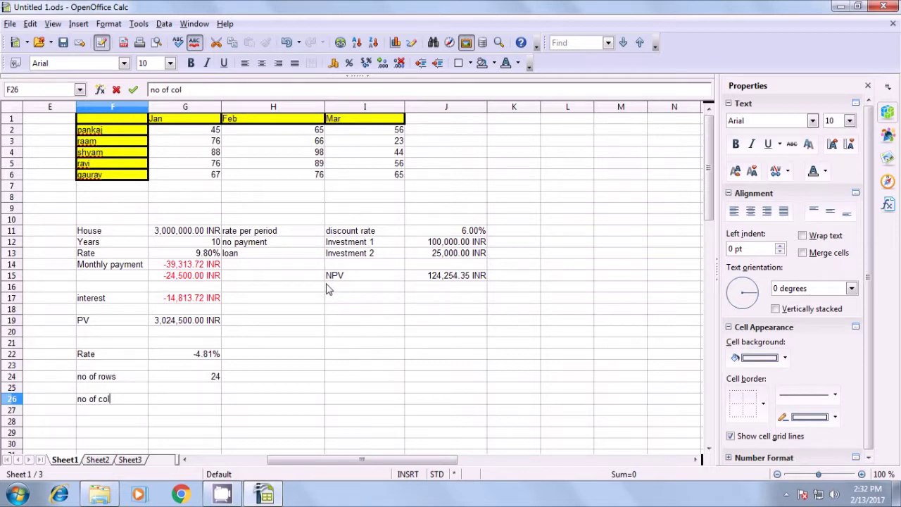
{"action": "type", "text": "ums"}
{"action": "key", "text": "Tab"}
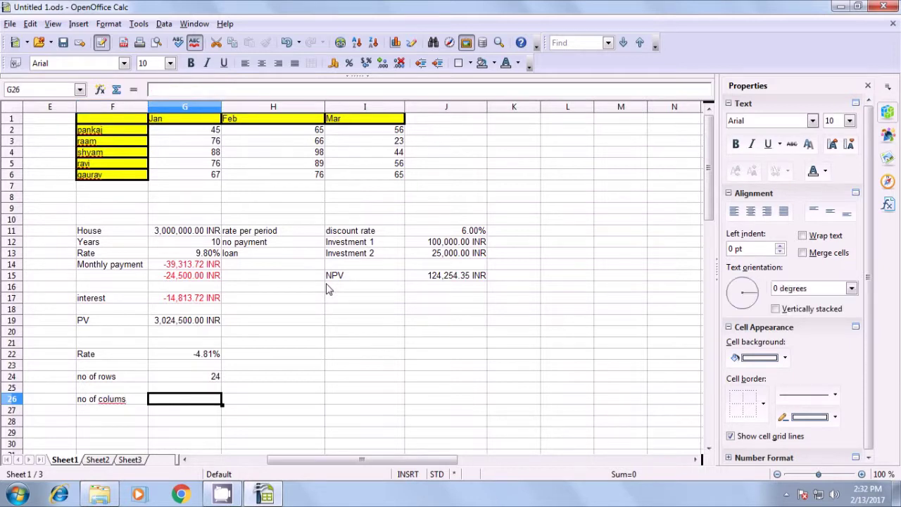
{"action": "double_click", "coordinate": [119, 399]}
{"action": "right_click", "coordinate": [119, 399]}
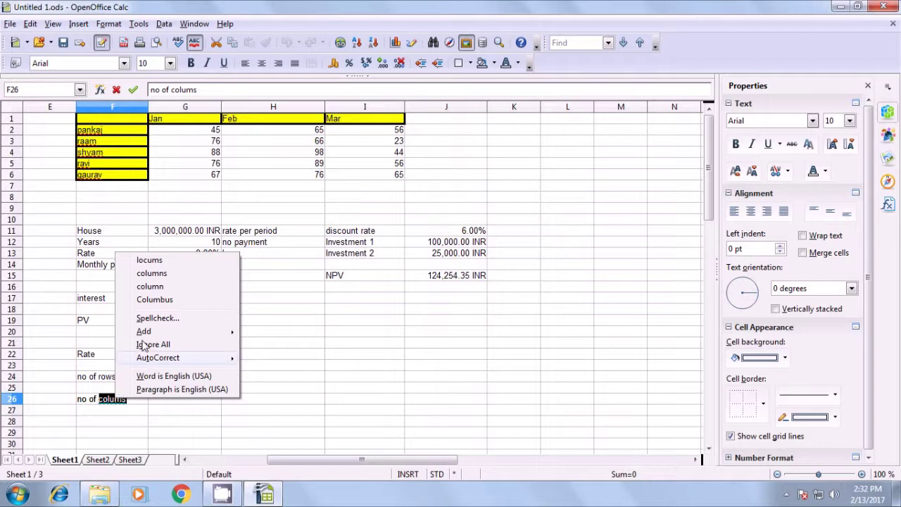
{"action": "left_click", "coordinate": [152, 274]}
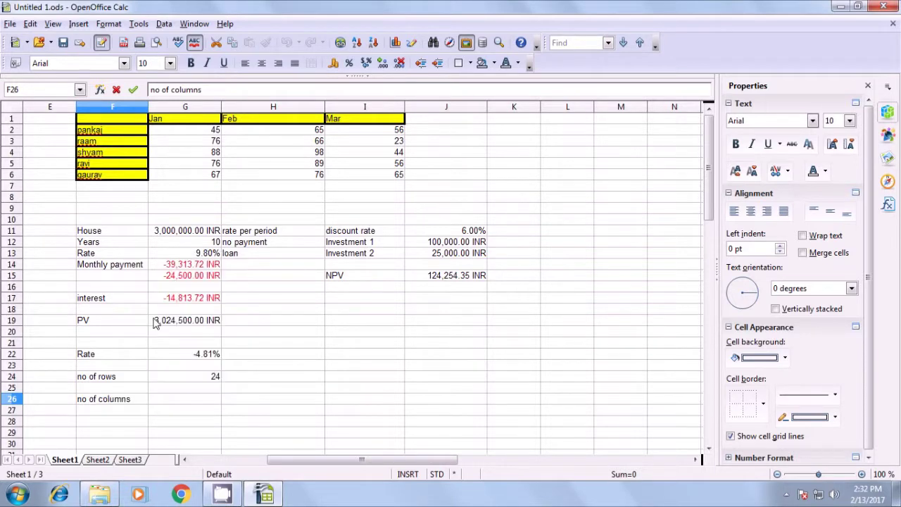
{"action": "left_click", "coordinate": [180, 407]}
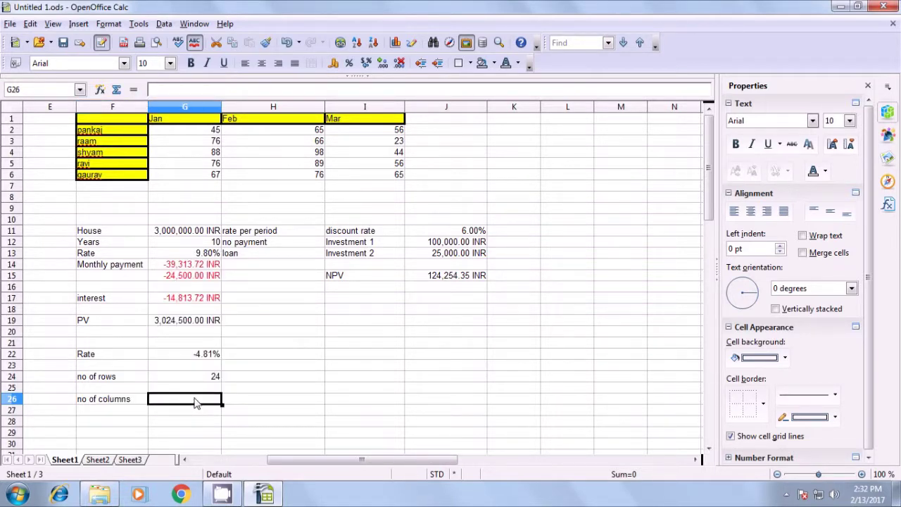
Return the column number of the "no of columns" label cell in G26 with =column(F26) and review the formula
{"action": "type", "text": "=col"}
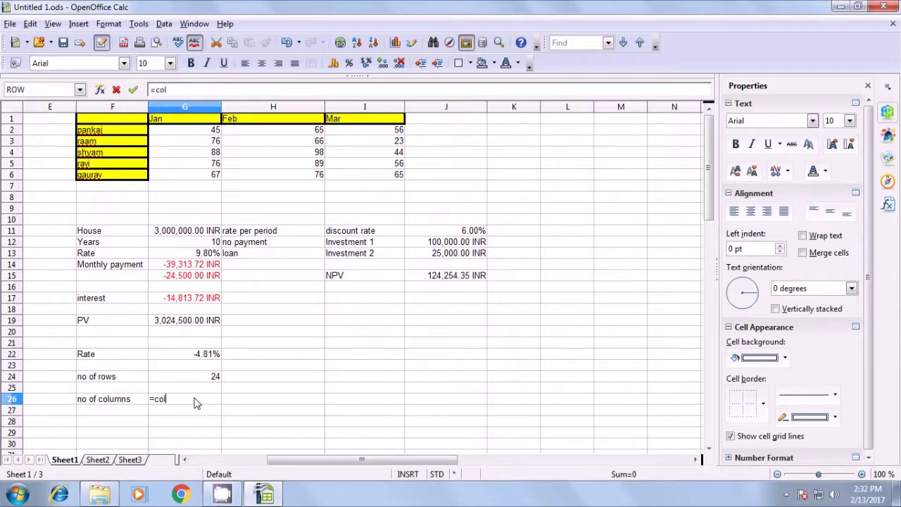
{"action": "type", "text": "umn("}
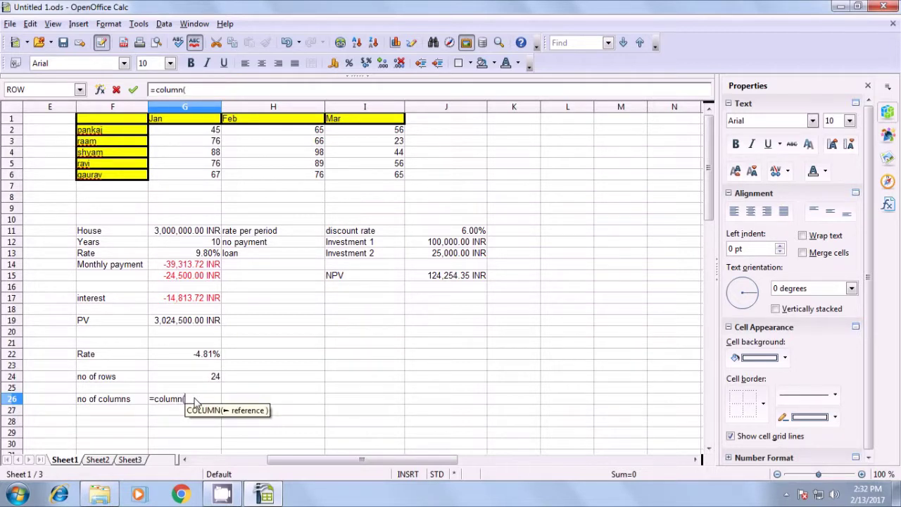
{"action": "left_click", "coordinate": [125, 399]}
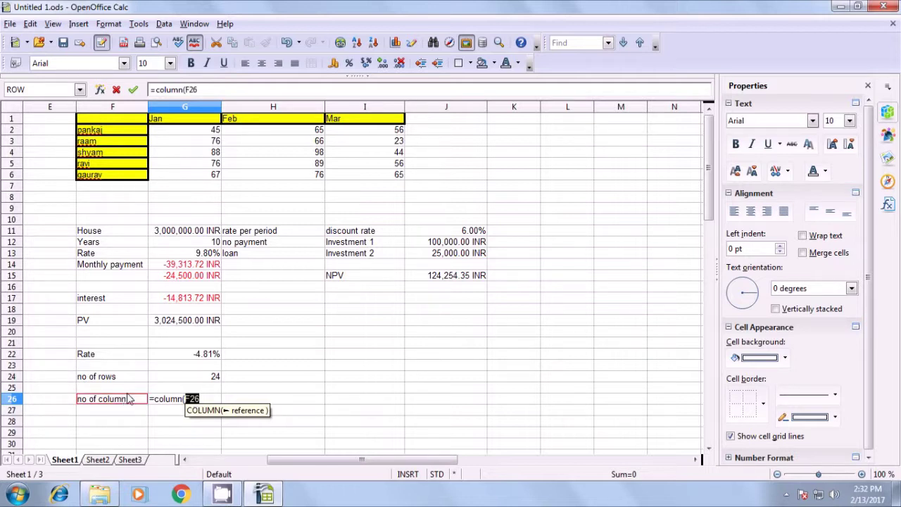
{"action": "type", "text": ")"}
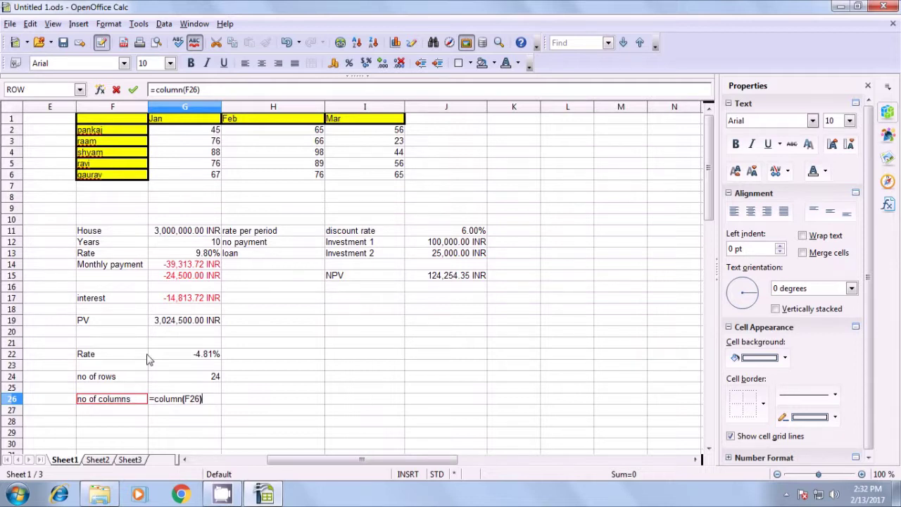
{"action": "key", "text": "Return"}
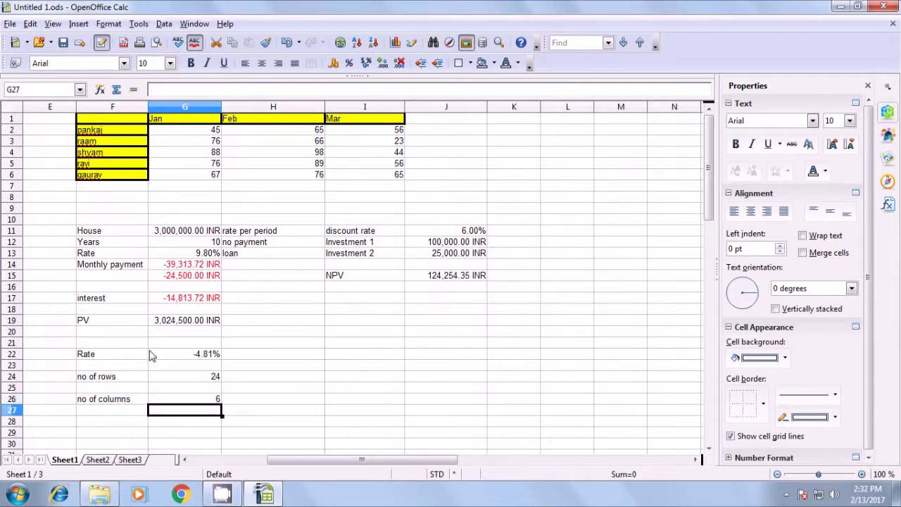
{"action": "left_click", "coordinate": [197, 403]}
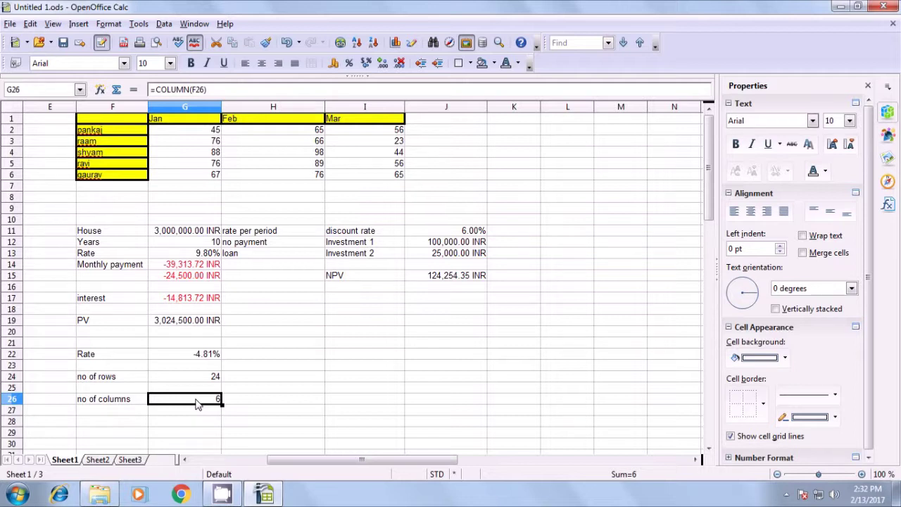
{"action": "left_click", "coordinate": [273, 388]}
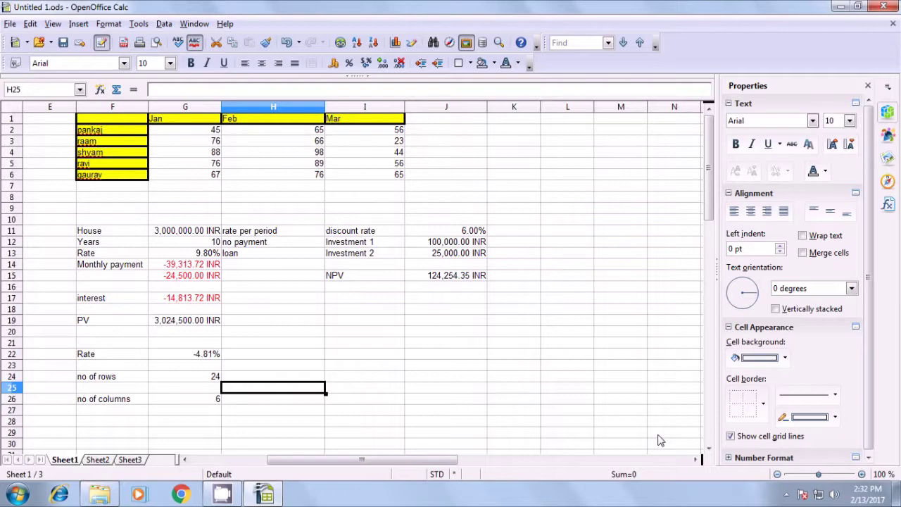
{"action": "left_click", "coordinate": [785, 494]}
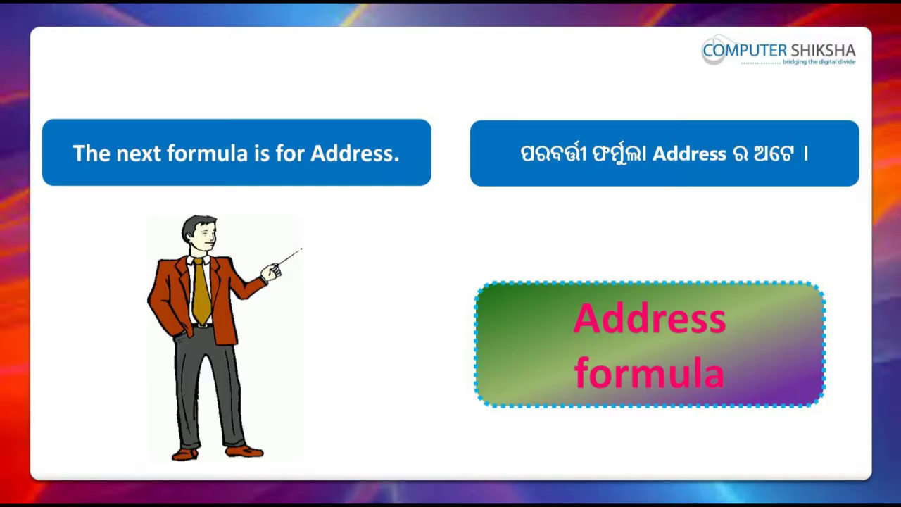
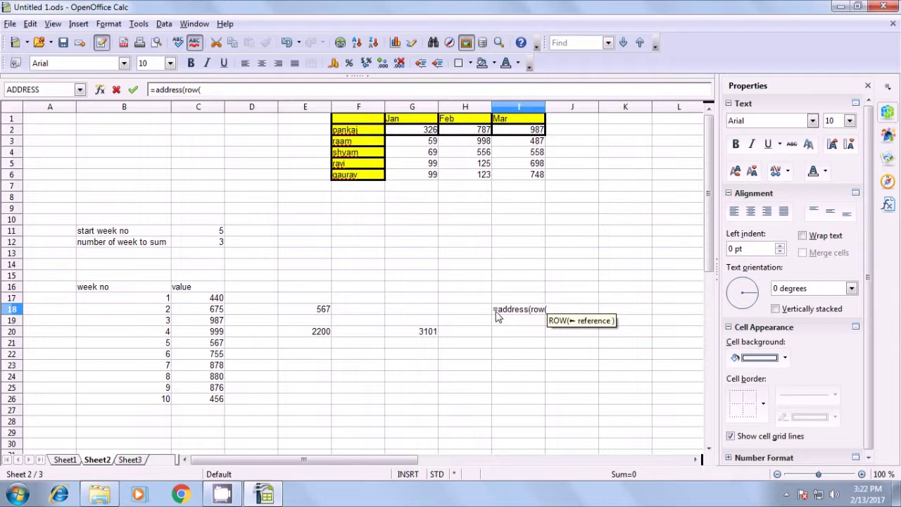
Complete the formula in I18 as =address(row(E18);column(E18);4) to return the relative address of E18, and review it
{"action": "left_click", "coordinate": [311, 309]}
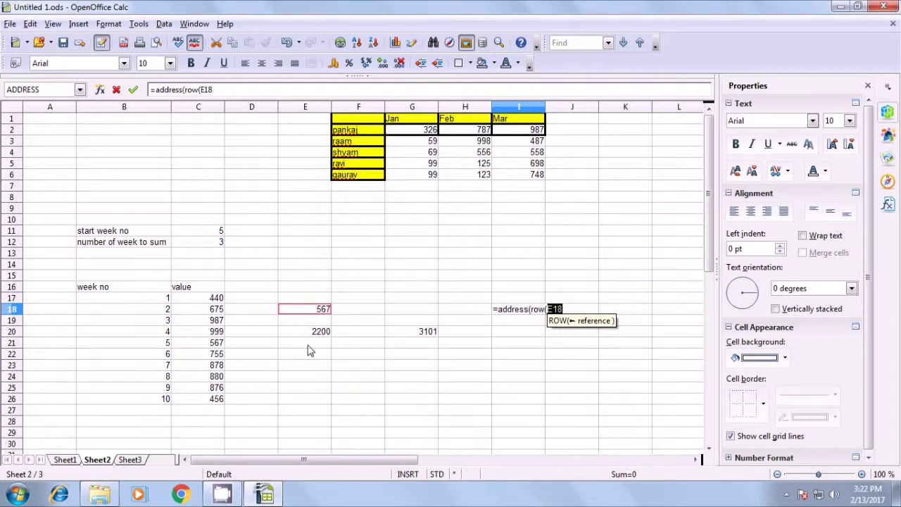
{"action": "type", "text": ")"}
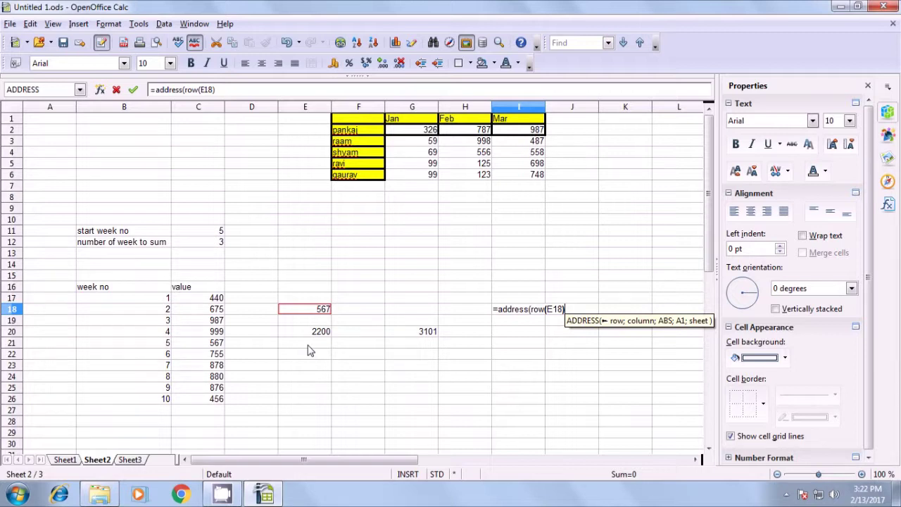
{"action": "type", "text": ";column"}
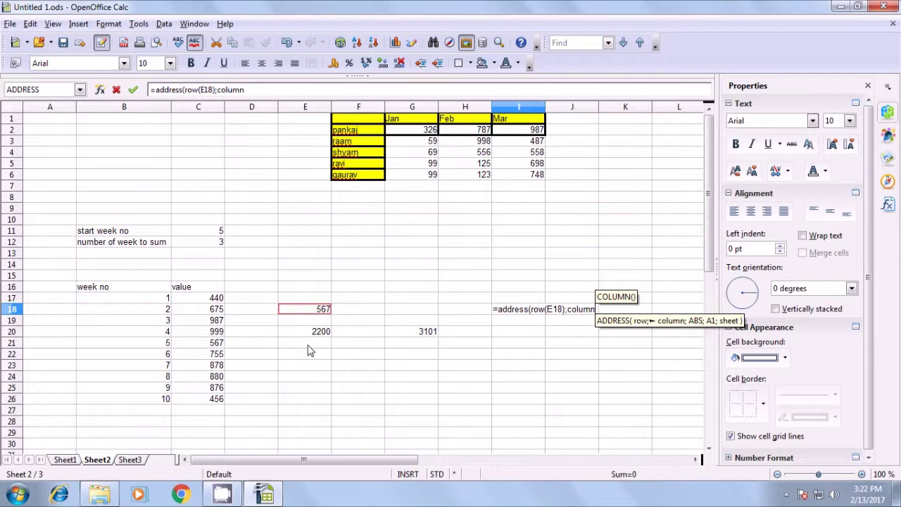
{"action": "type", "text": "("}
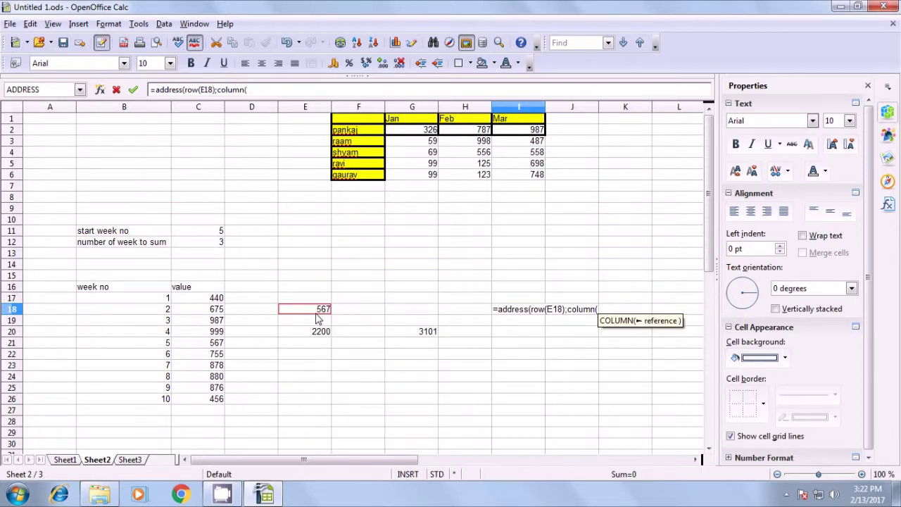
{"action": "left_click", "coordinate": [315, 313]}
{"action": "type", "text": ")"}
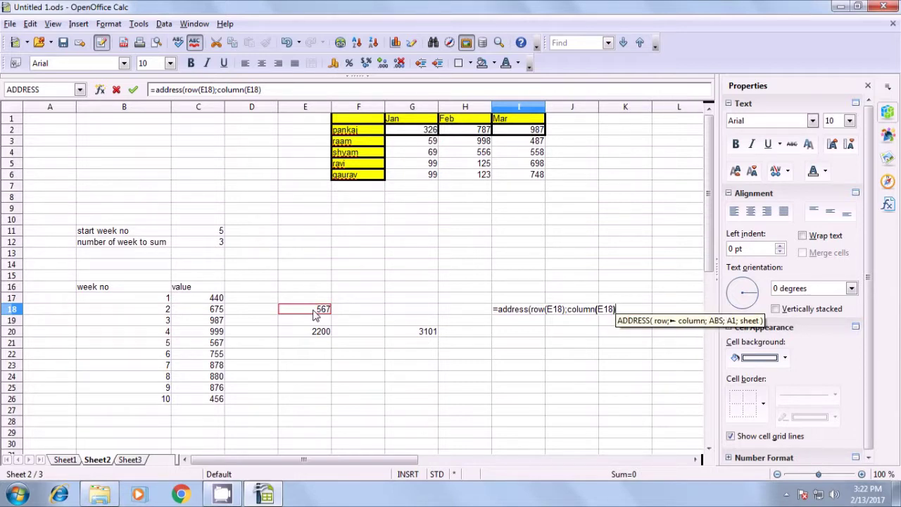
{"action": "type", "text": ";"}
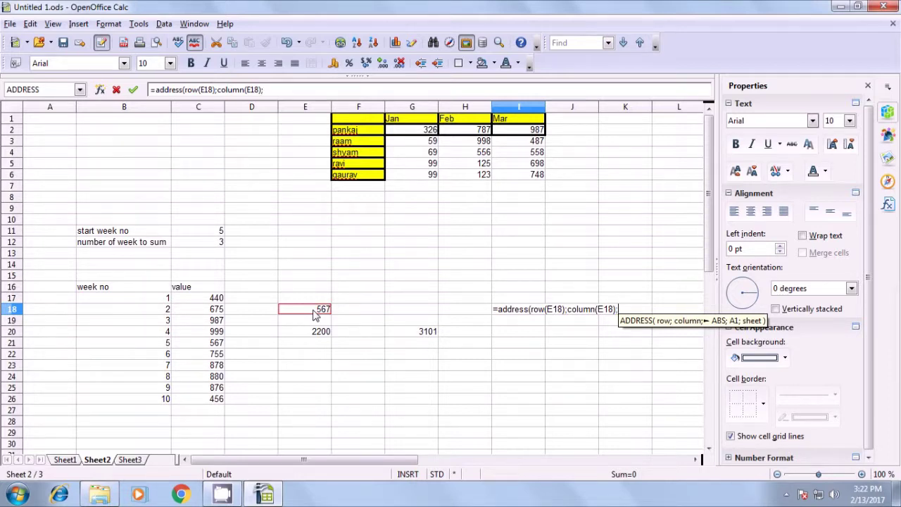
{"action": "type", "text": "4"}
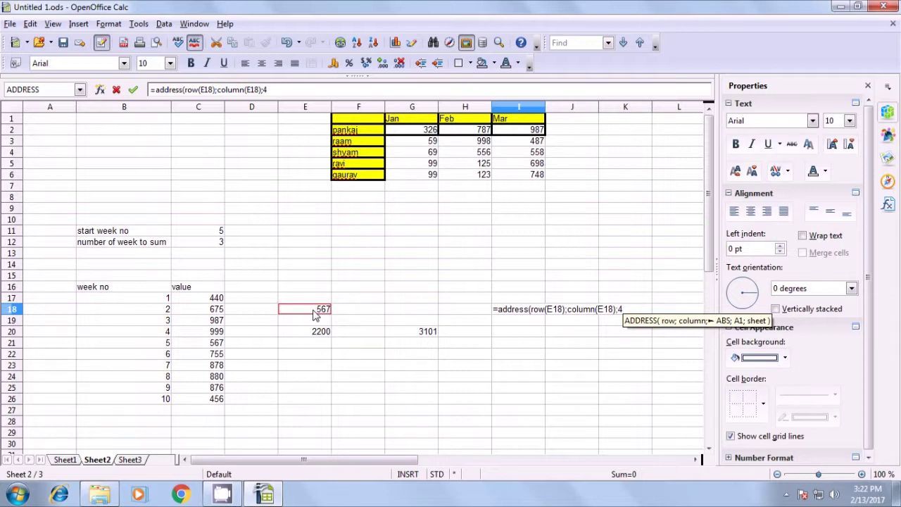
{"action": "type", "text": ")"}
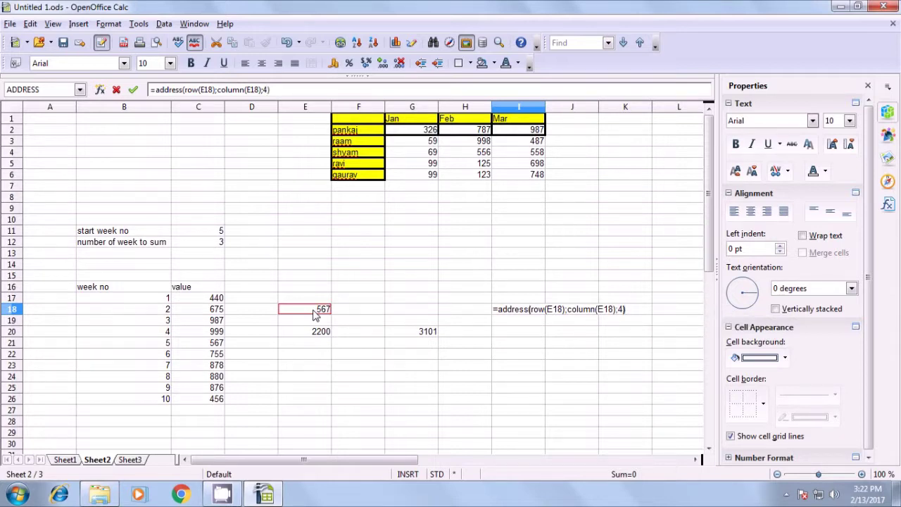
{"action": "key", "text": "Return"}
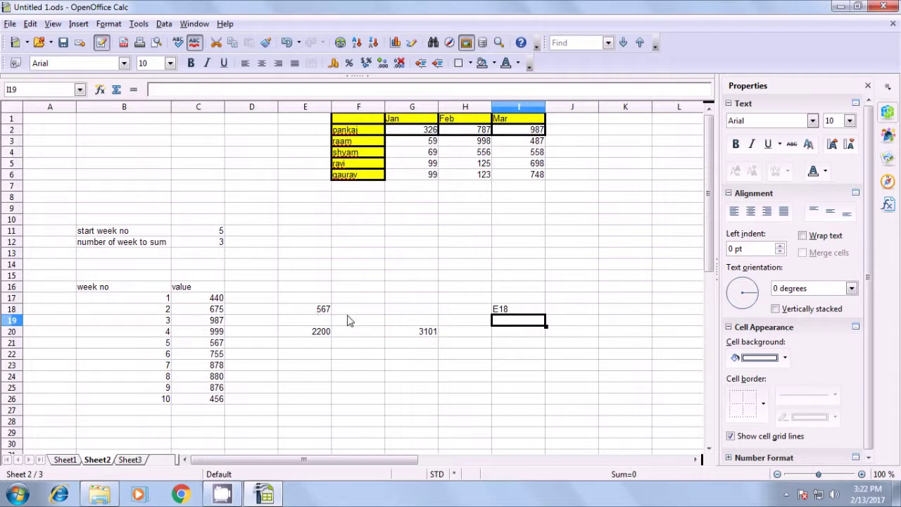
{"action": "left_click", "coordinate": [496, 313]}
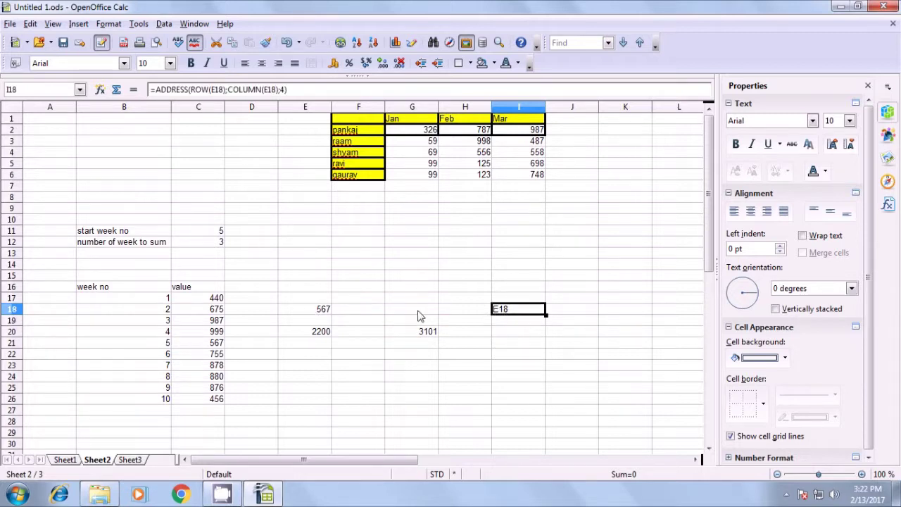
Fill the ADDRESS formula from I18 down to I24 and check the copied formulas
{"action": "left_click_drag", "start_coordinate": [546, 315], "coordinate": [550, 384]}
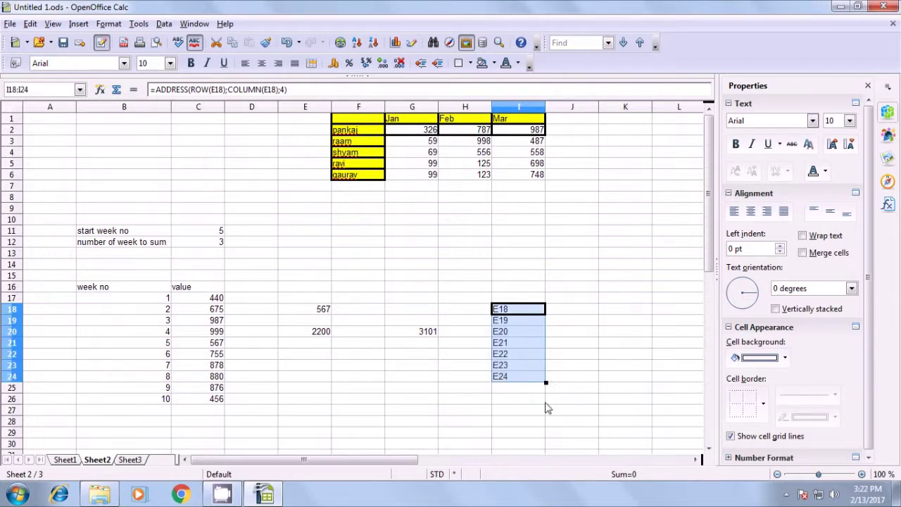
{"action": "left_click", "coordinate": [546, 402]}
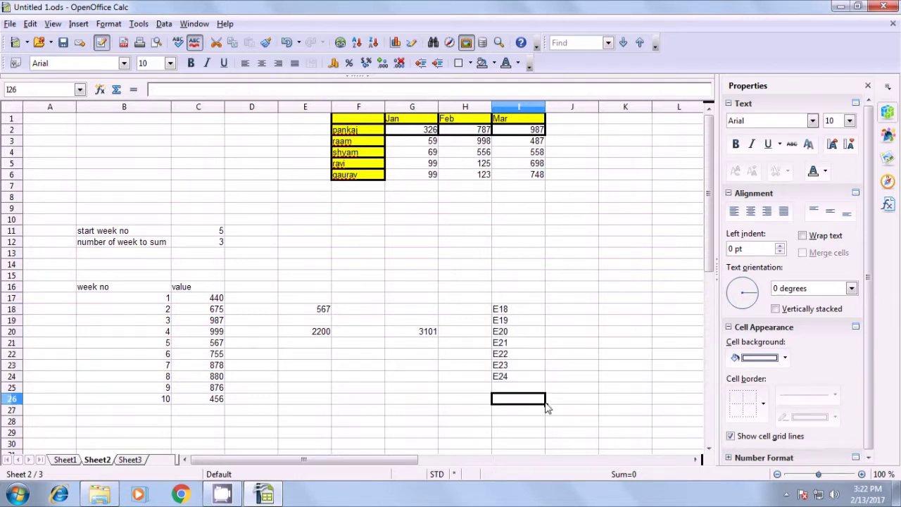
{"action": "left_click", "coordinate": [513, 314]}
{"action": "left_click", "coordinate": [511, 332]}
{"action": "left_click", "coordinate": [508, 342]}
{"action": "left_click", "coordinate": [506, 354]}
{"action": "left_click", "coordinate": [508, 366]}
{"action": "left_click", "coordinate": [508, 380]}
Fill the ADDRESS formula from I18 across to K18 and check the copies in J18 and K18
{"action": "left_click", "coordinate": [518, 311]}
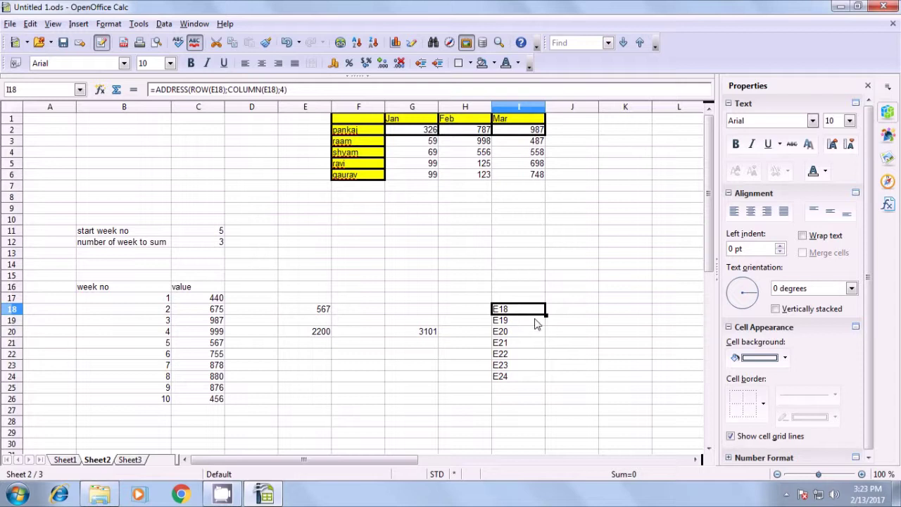
{"action": "left_click_drag", "start_coordinate": [545, 314], "coordinate": [666, 323]}
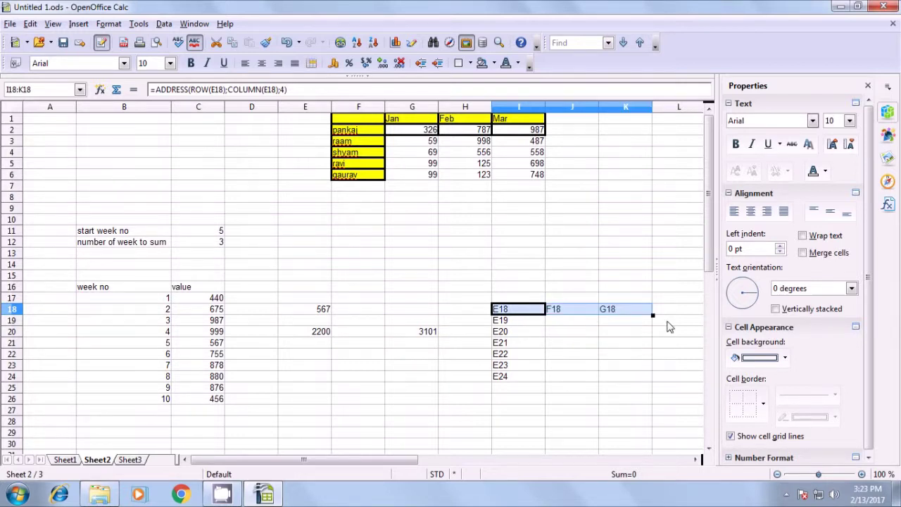
{"action": "left_click", "coordinate": [556, 332]}
{"action": "left_click", "coordinate": [577, 311]}
{"action": "left_click", "coordinate": [607, 312]}
{"action": "left_click", "coordinate": [572, 343]}
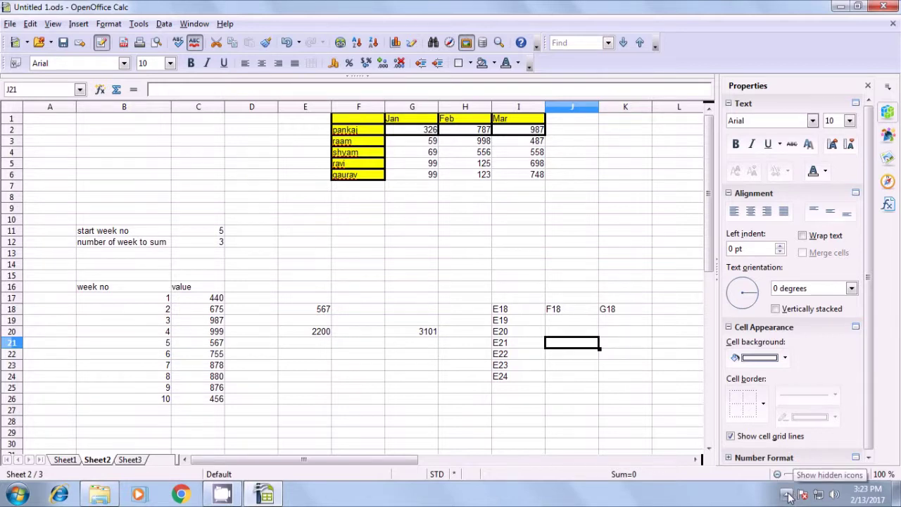
{"action": "left_click", "coordinate": [786, 494]}
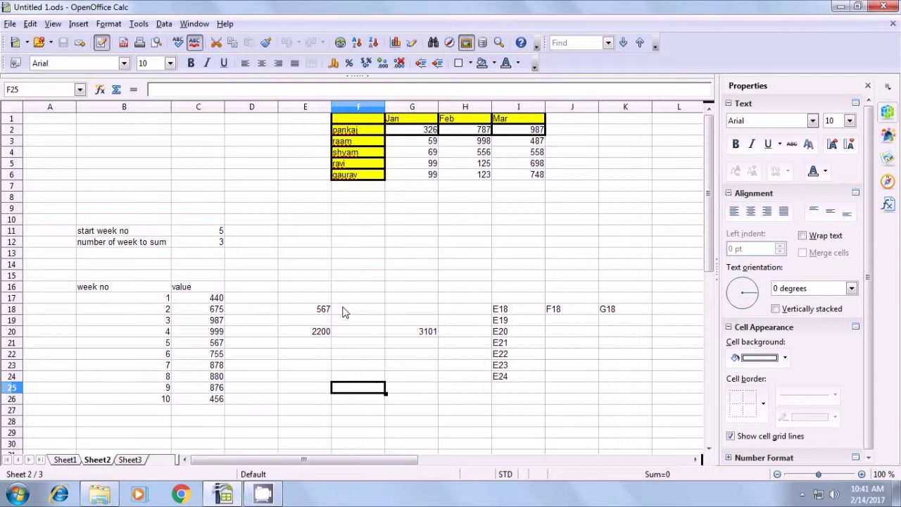
Check the source value in E18 and start a formula in F25 with =indirect(address(
{"action": "left_click", "coordinate": [321, 311]}
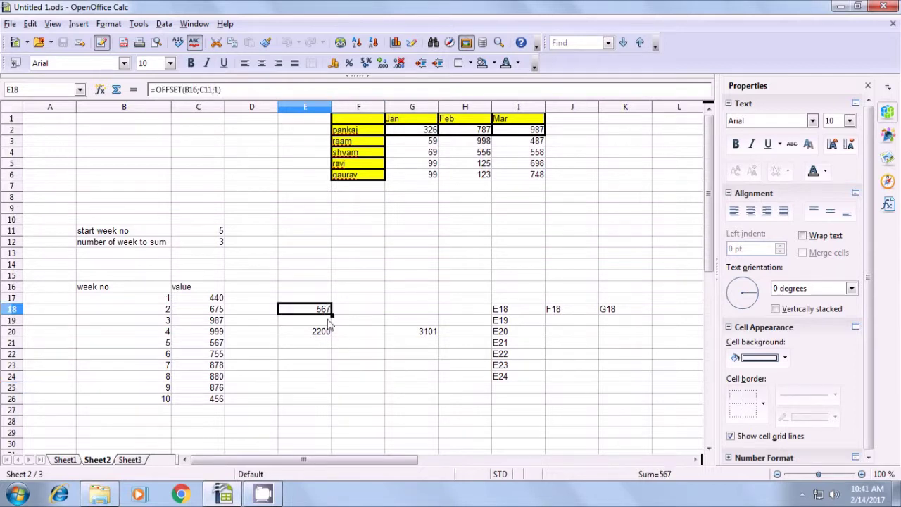
{"action": "left_click", "coordinate": [363, 388]}
{"action": "type", "text": "="}
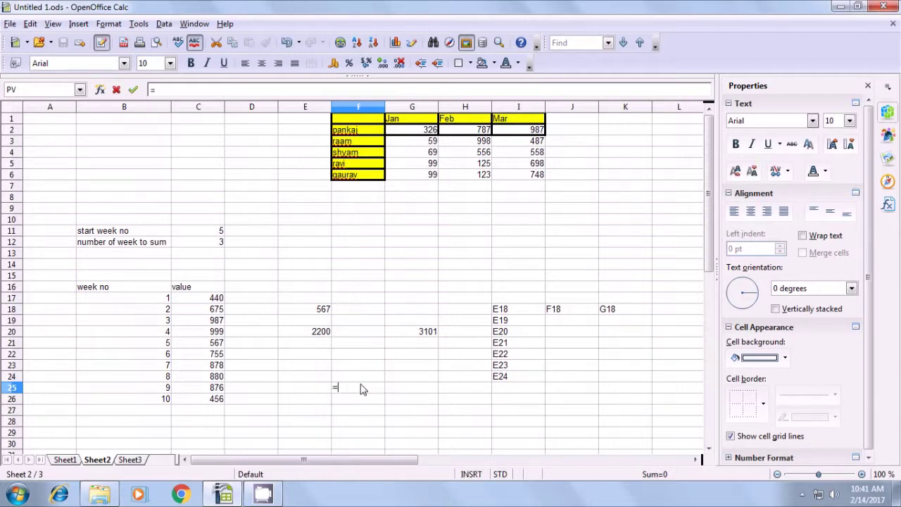
{"action": "type", "text": "i"}
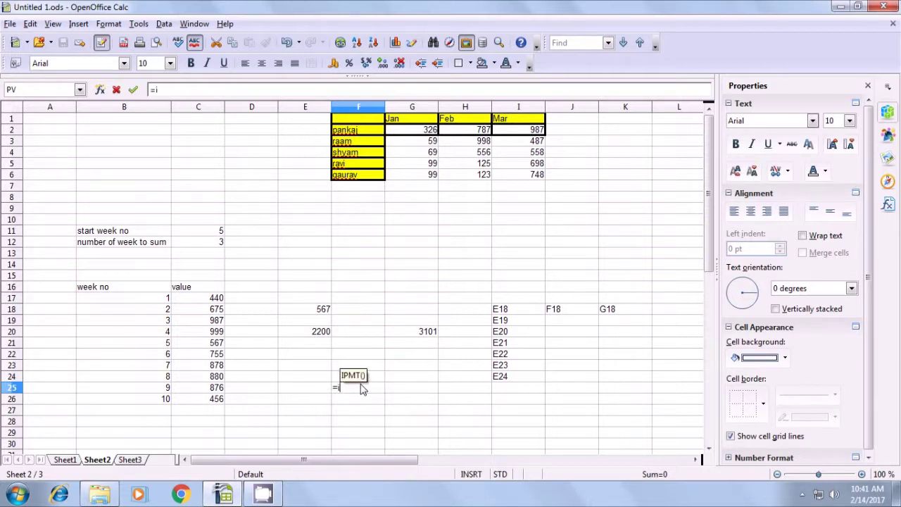
{"action": "type", "text": "ndi"}
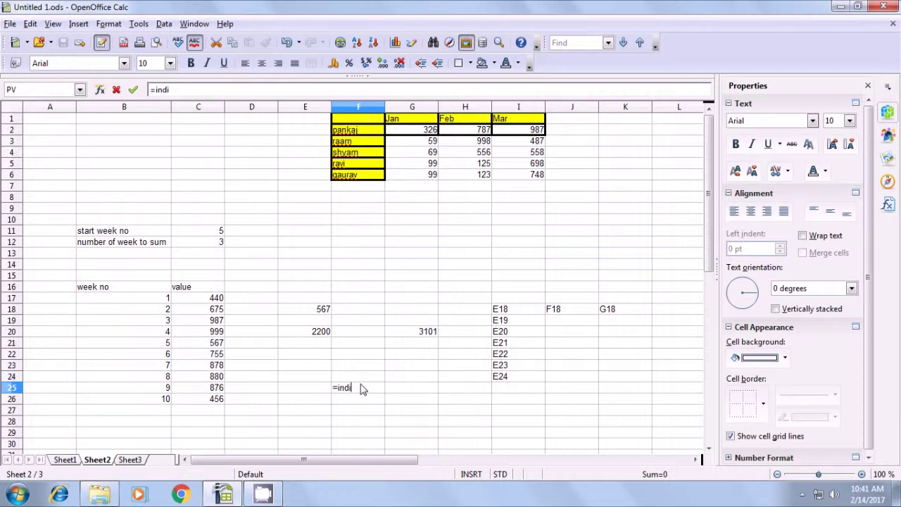
{"action": "type", "text": "rect("}
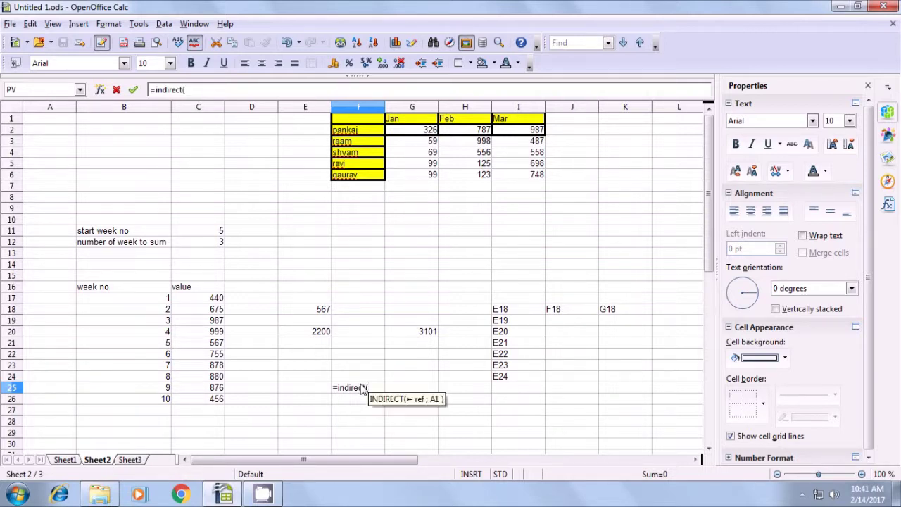
{"action": "type", "text": "add"}
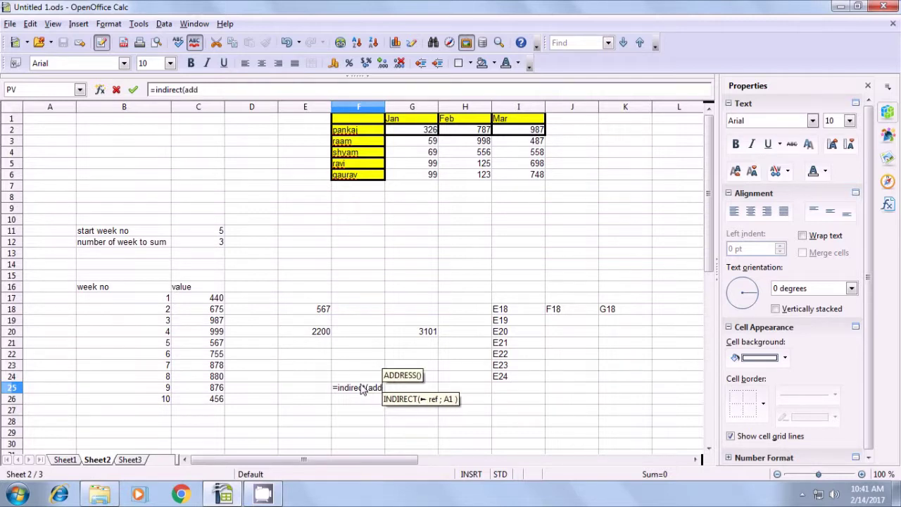
{"action": "type", "text": "re"}
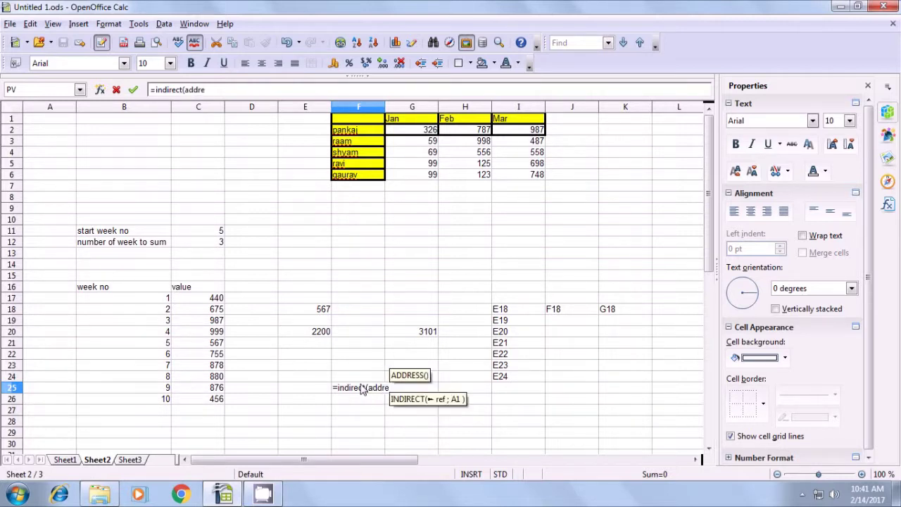
{"action": "type", "text": "ss"}
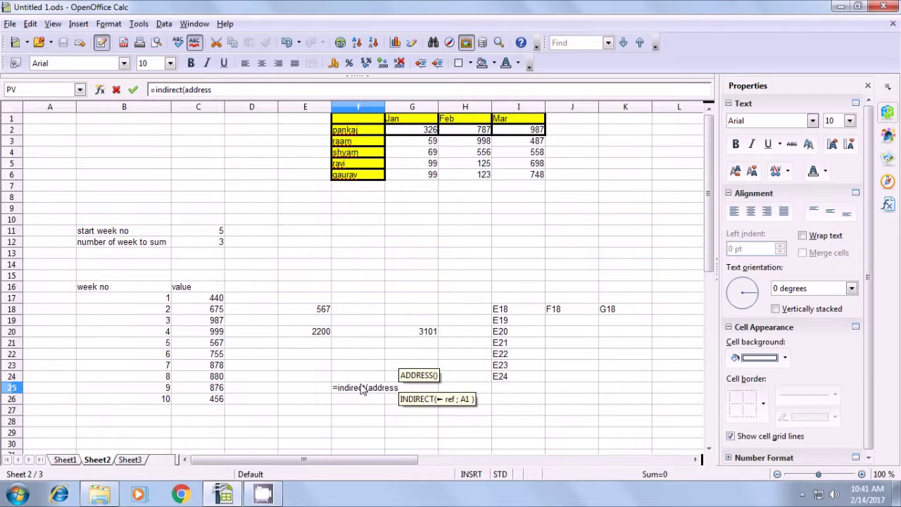
{"action": "type", "text": "("}
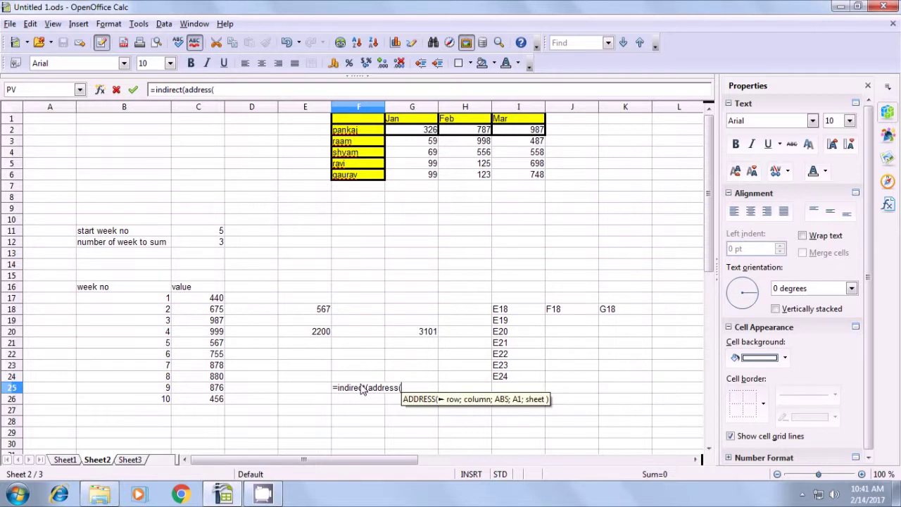
Add row(E18) as the row argument of the ADDRESS function in the F25 formula
{"action": "type", "text": "r"}
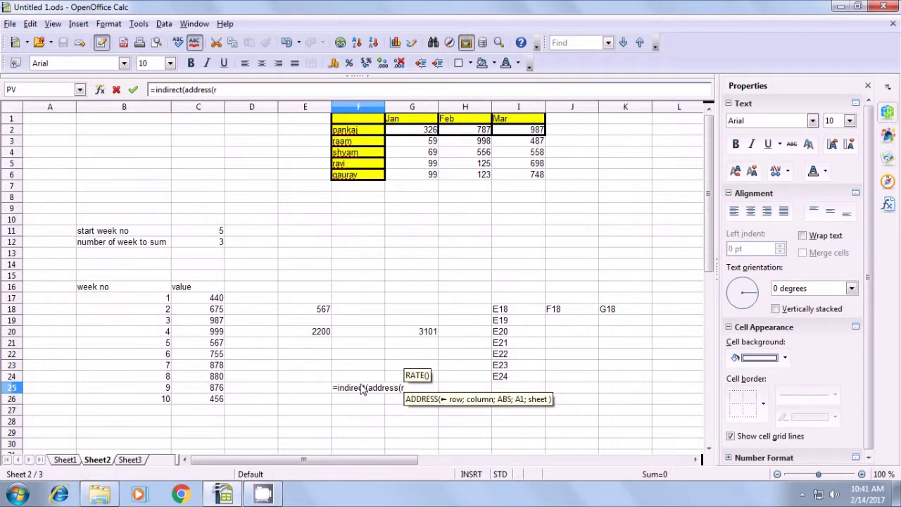
{"action": "type", "text": "ow"}
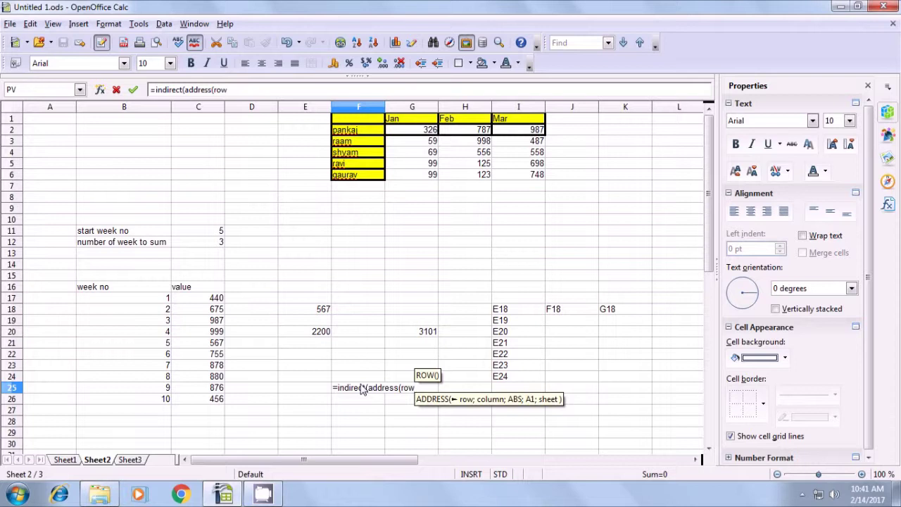
{"action": "type", "text": "("}
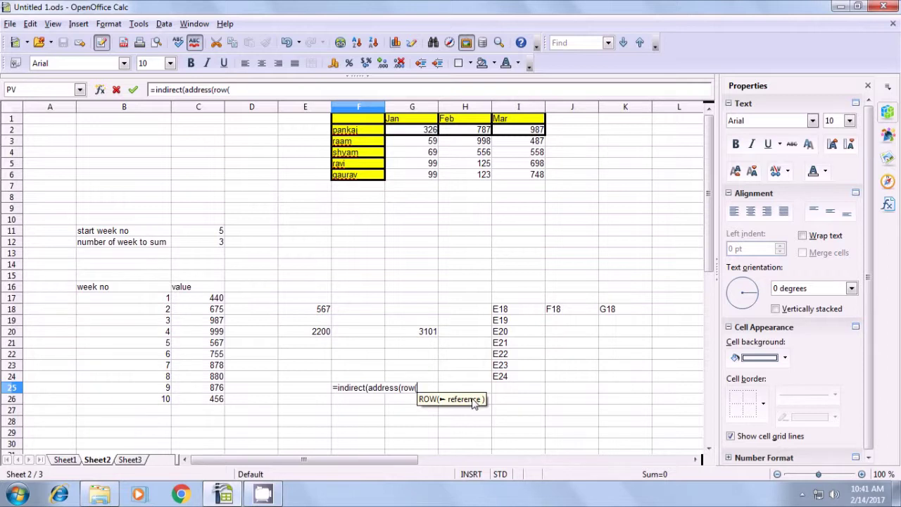
{"action": "left_click", "coordinate": [397, 289]}
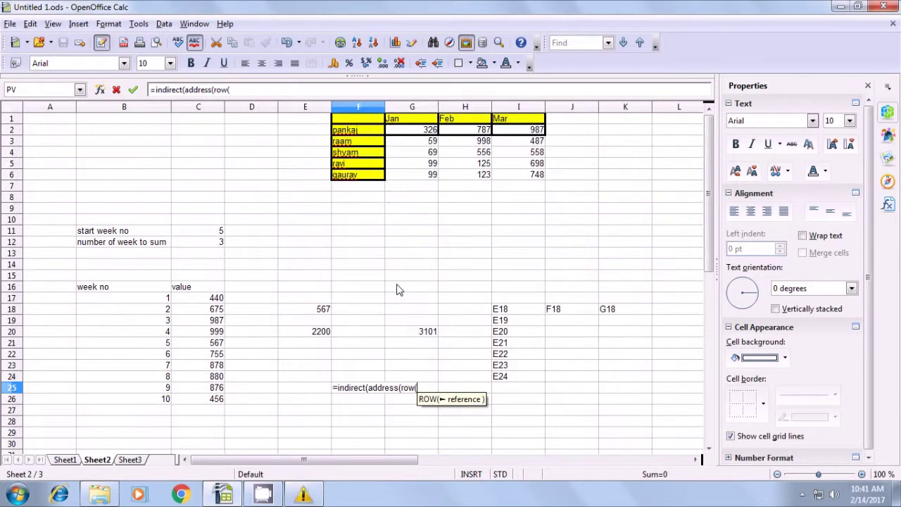
{"action": "left_click", "coordinate": [318, 311]}
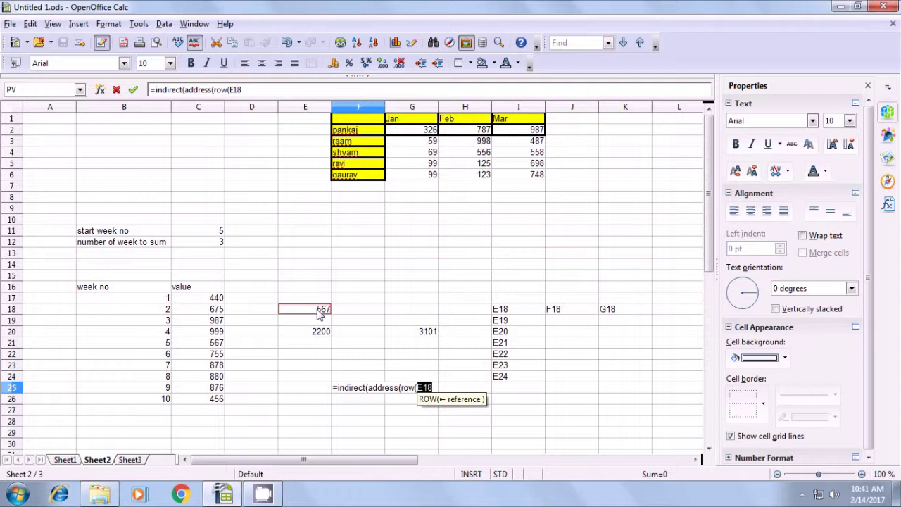
{"action": "type", "text": ")"}
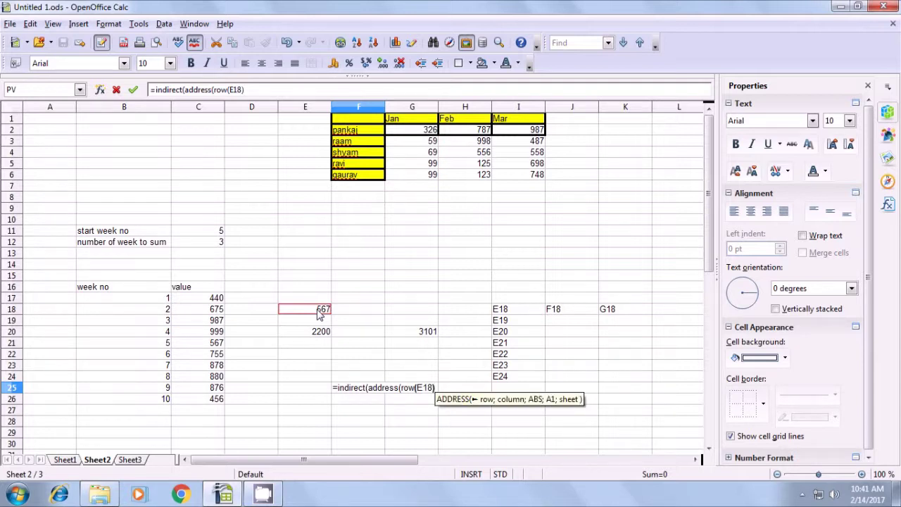
Add column(E18) as the column argument of the ADDRESS function in F25
{"action": "type", "text": ";"}
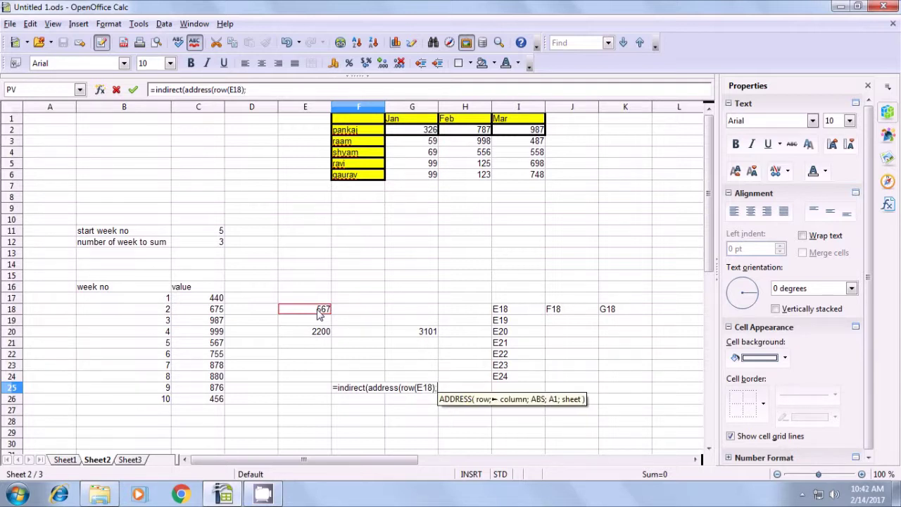
{"action": "type", "text": "co"}
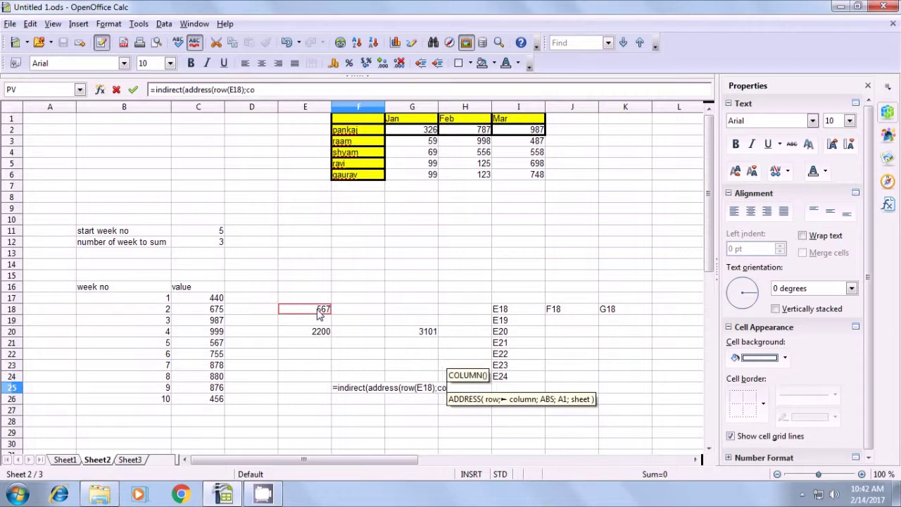
{"action": "type", "text": "lumn"}
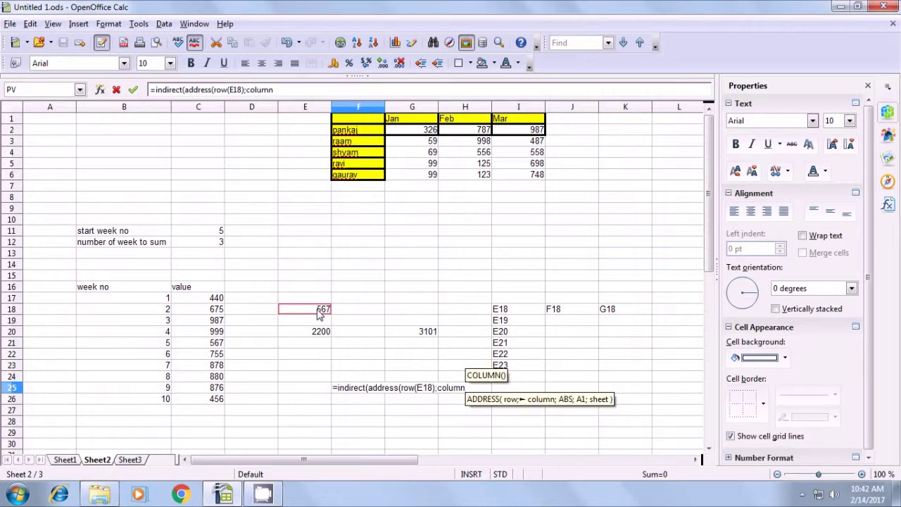
{"action": "type", "text": "("}
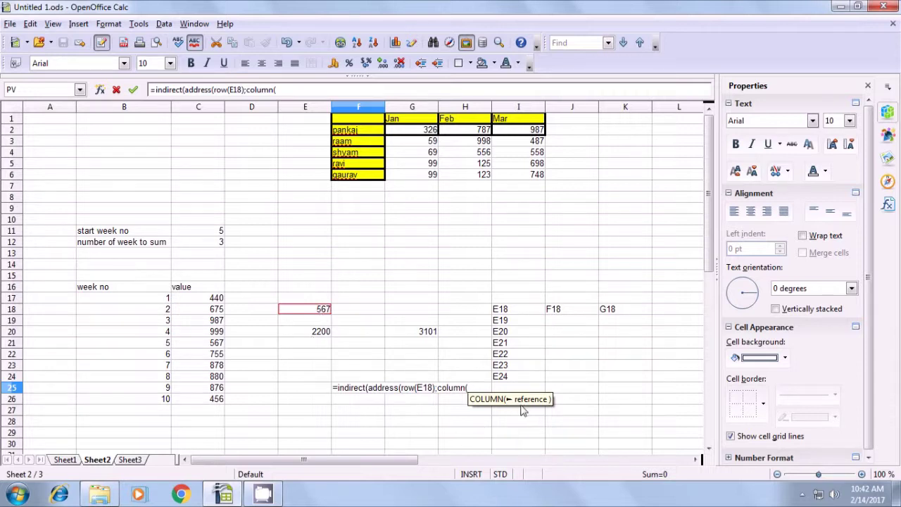
{"action": "left_click", "coordinate": [302, 313]}
{"action": "type", "text": ")"}
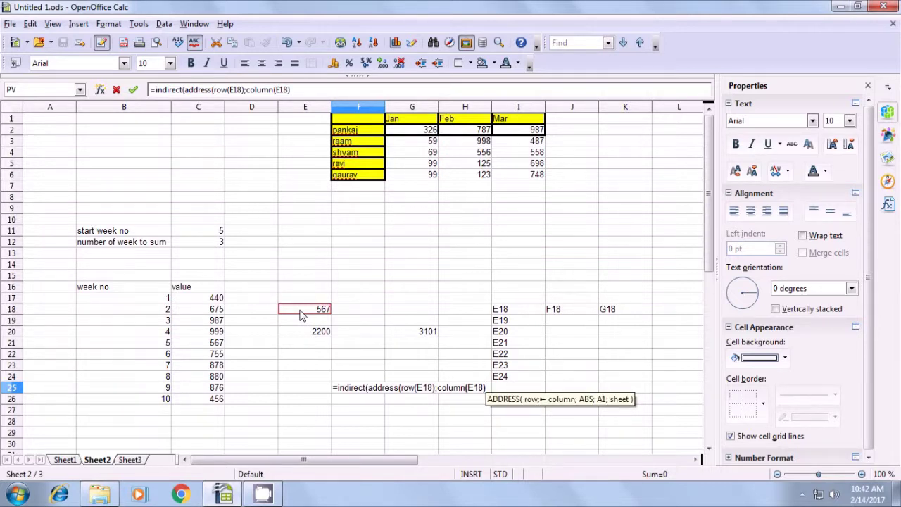
Complete the formula in F25 as =indirect(address(row(E18);column(E18);4)) and review it against the source cell E18
{"action": "type", "text": ";"}
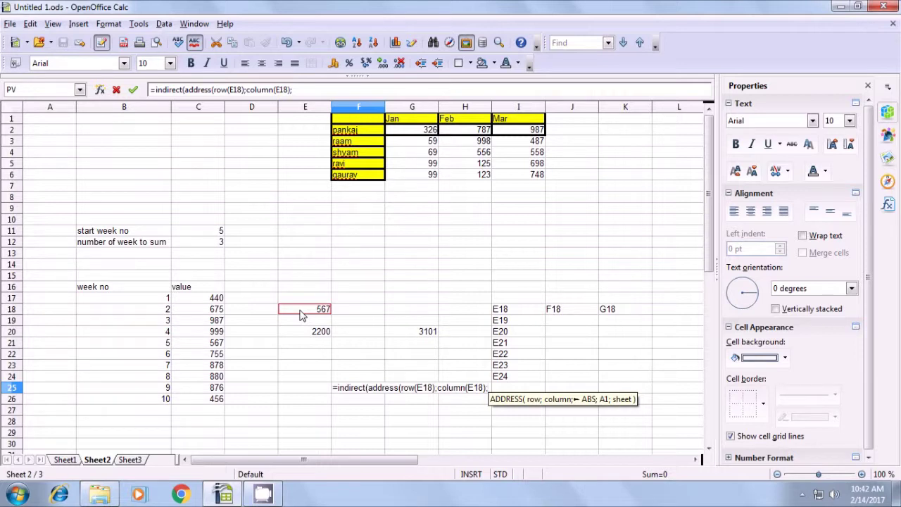
{"action": "type", "text": "4"}
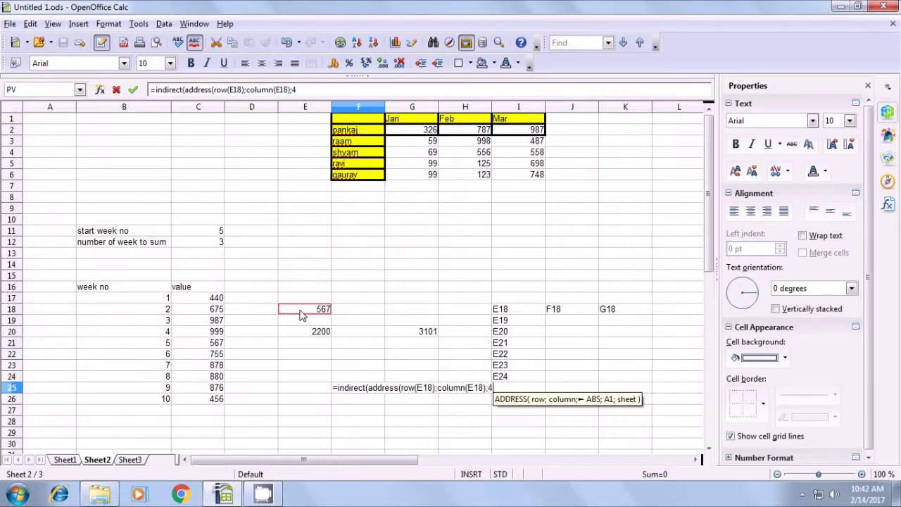
{"action": "type", "text": ")"}
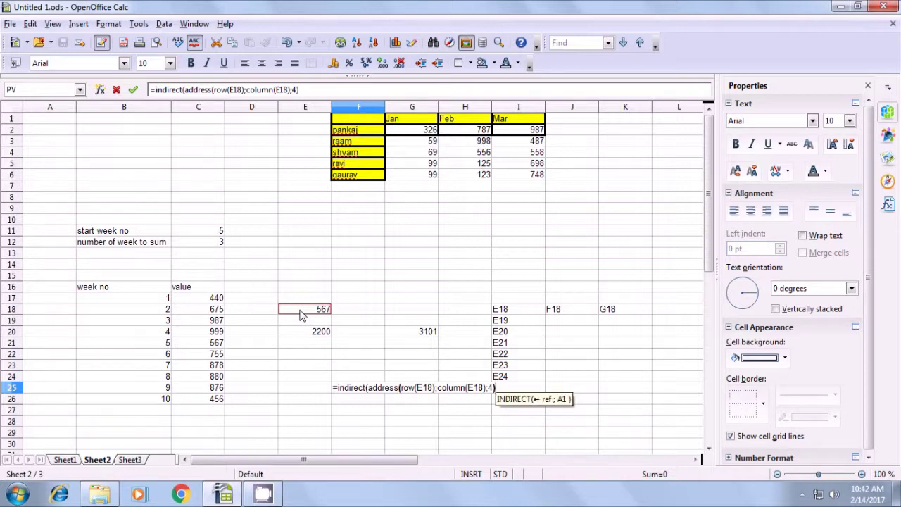
{"action": "type", "text": ")"}
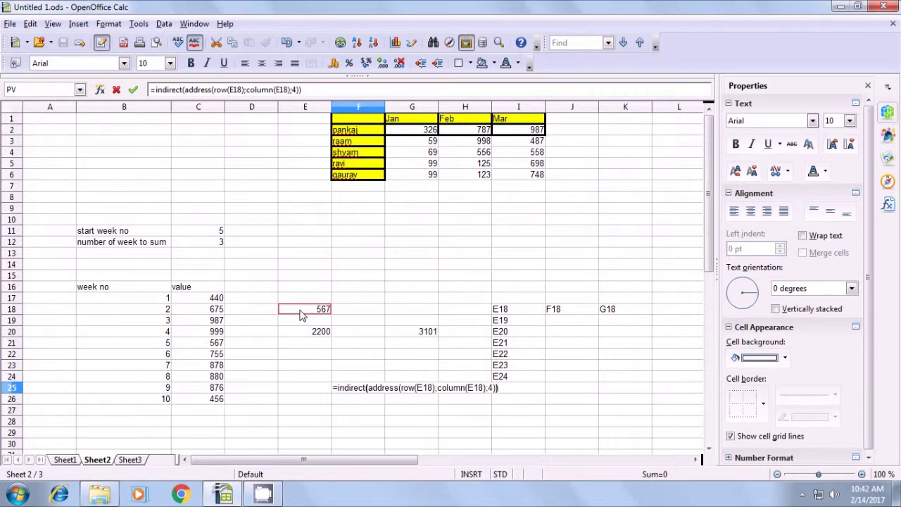
{"action": "key", "text": "Return"}
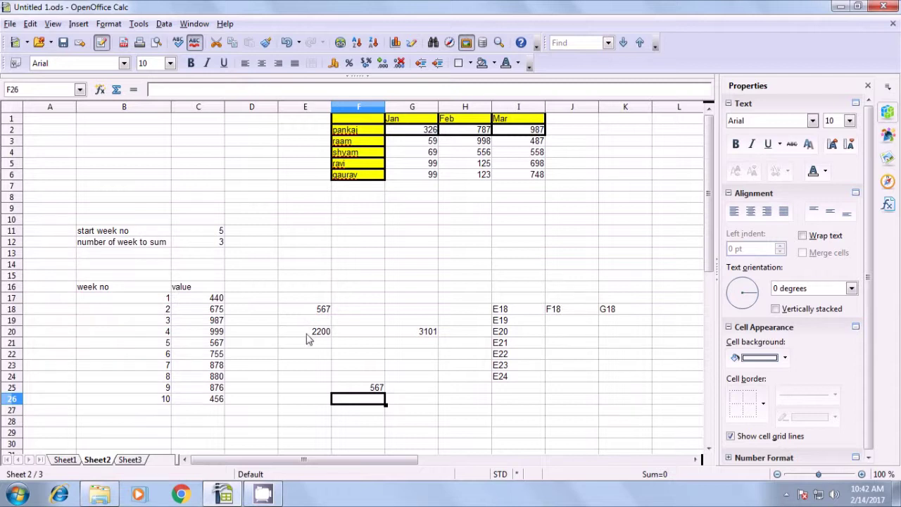
{"action": "left_click", "coordinate": [373, 387]}
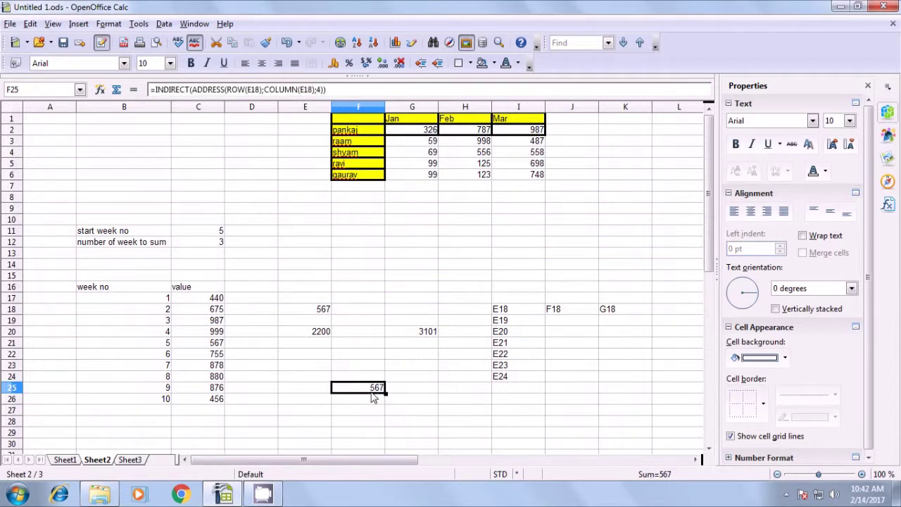
{"action": "left_click", "coordinate": [318, 310]}
Fill the INDIRECT formula from F25 down to F27 and check the copies in F26 and F27 against source cell E20
{"action": "left_click", "coordinate": [373, 392]}
{"action": "left_click_drag", "start_coordinate": [386, 394], "coordinate": [384, 414]}
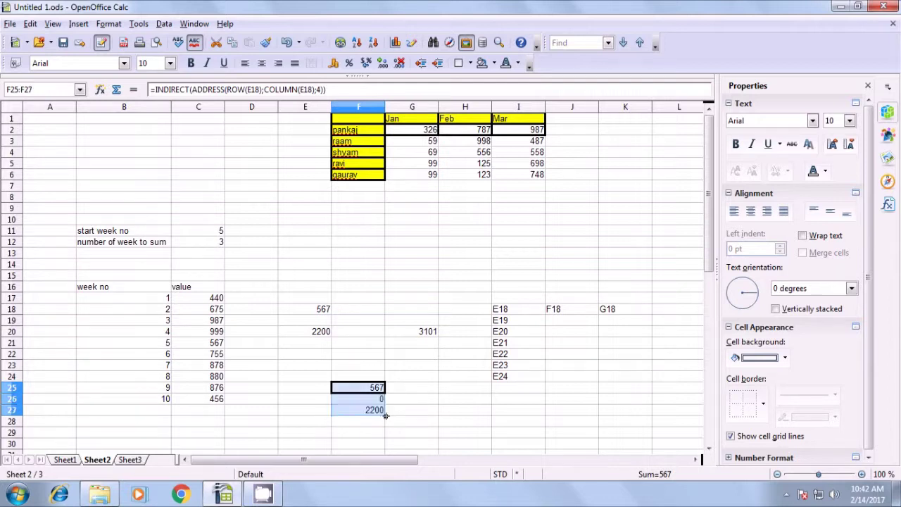
{"action": "left_click", "coordinate": [413, 401]}
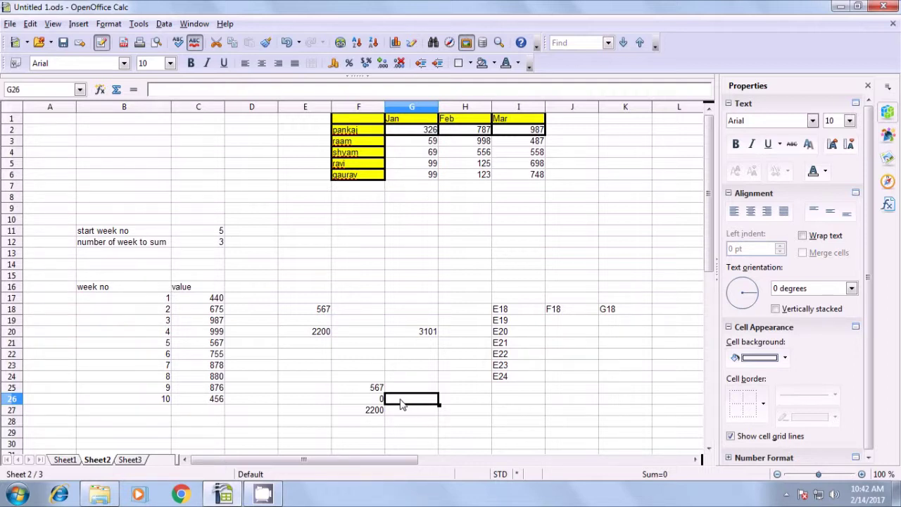
{"action": "left_click", "coordinate": [376, 403]}
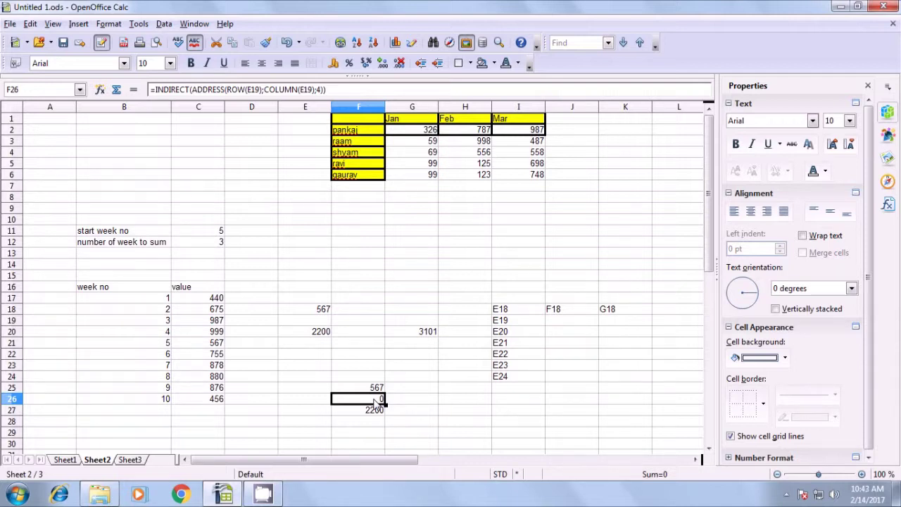
{"action": "left_click", "coordinate": [374, 411]}
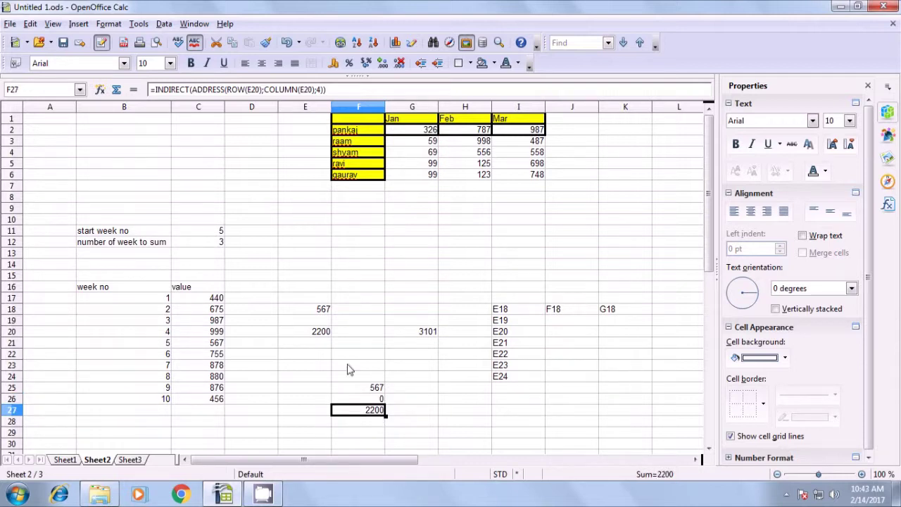
{"action": "left_click", "coordinate": [327, 332]}
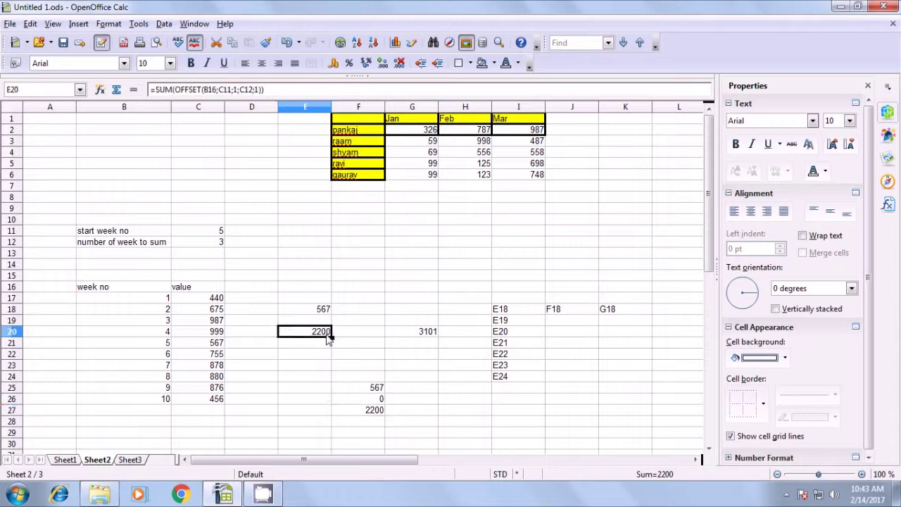
{"action": "left_click", "coordinate": [366, 412]}
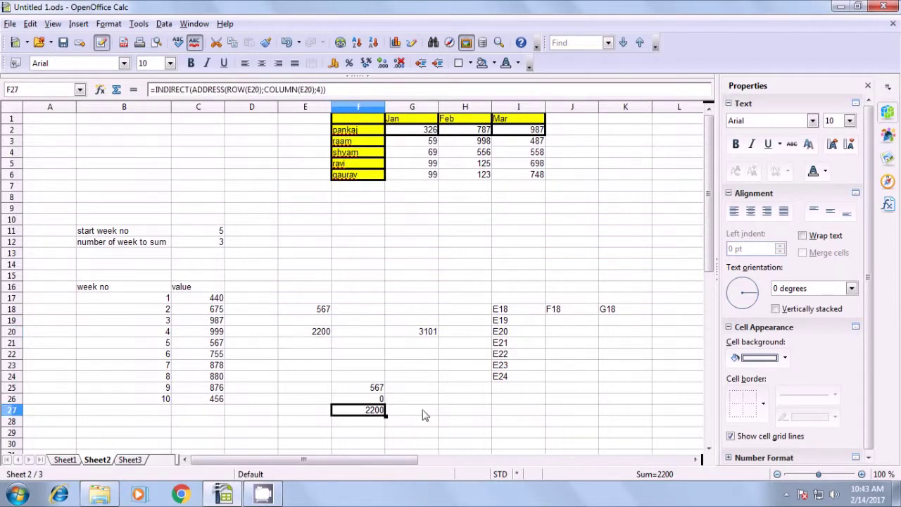
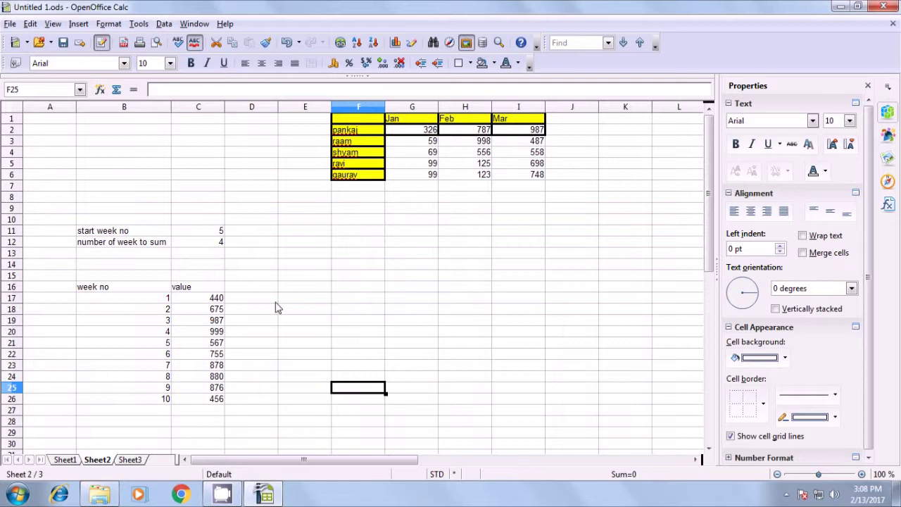
Examine the start week number in C11 and the number of weeks to sum in C12
{"action": "left_click", "coordinate": [90, 232]}
{"action": "left_click", "coordinate": [210, 233]}
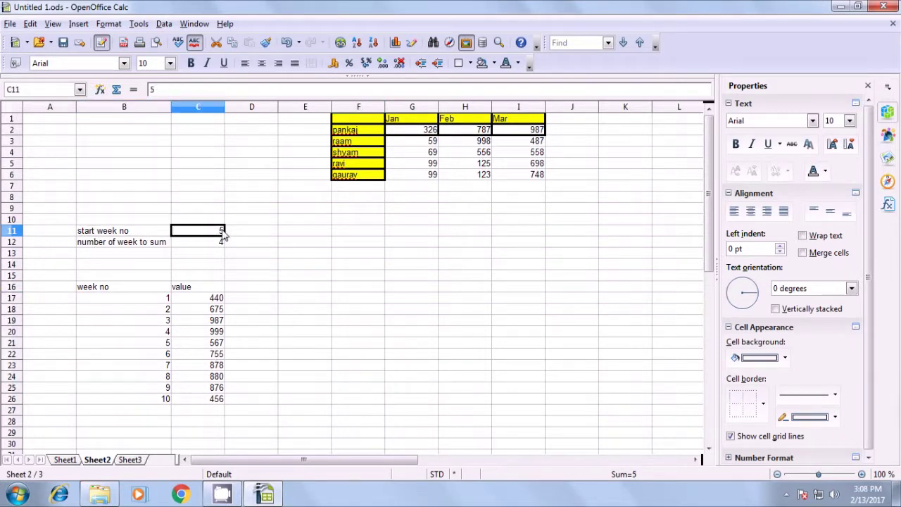
{"action": "left_click", "coordinate": [97, 247]}
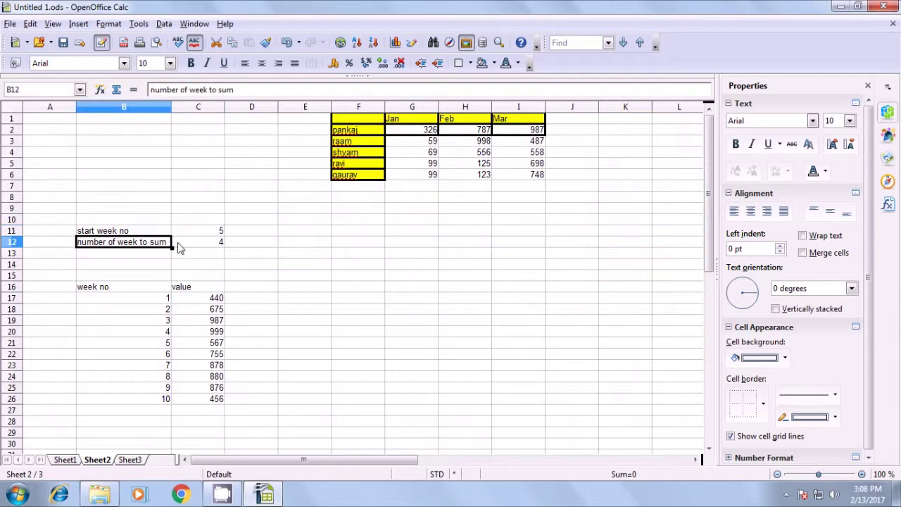
{"action": "key", "text": "Right"}
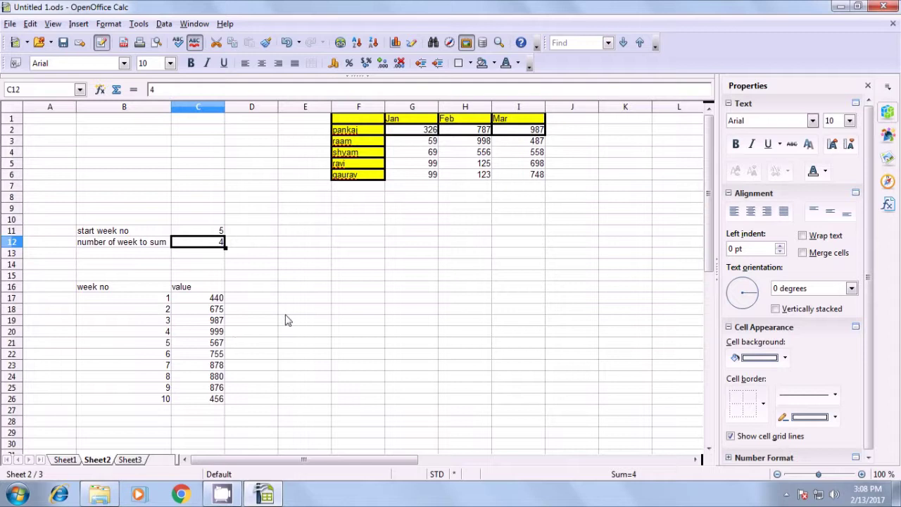
{"action": "left_click", "coordinate": [317, 313]}
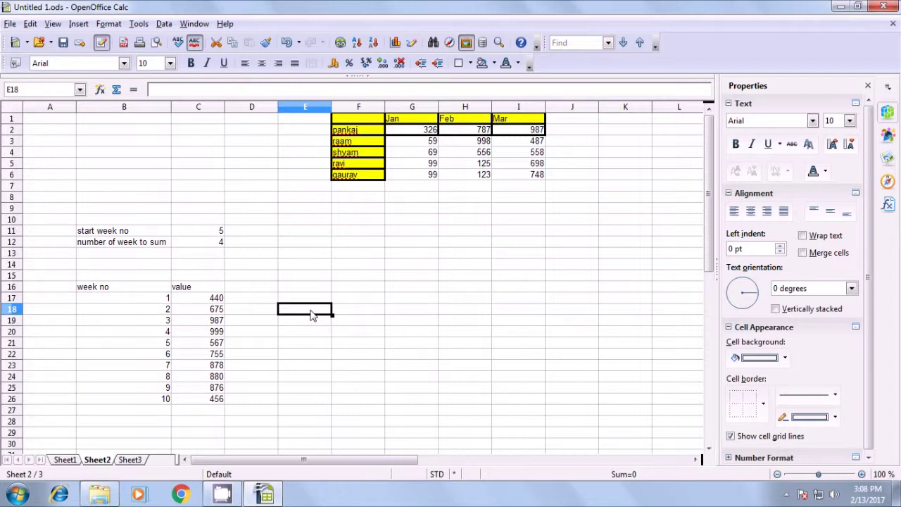
{"action": "left_click", "coordinate": [212, 232]}
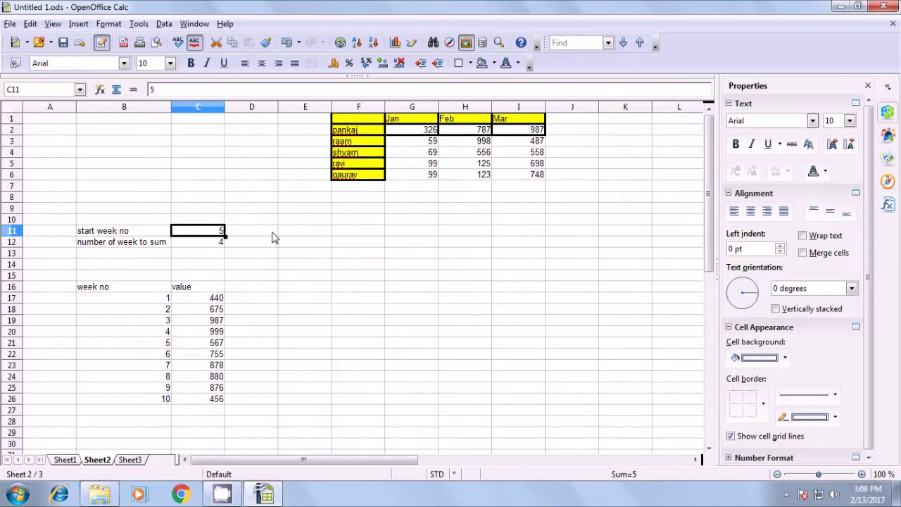
Begin an OFFSET formula in E18 with the week no header cell B16 as its reference argument
{"action": "left_click", "coordinate": [301, 315]}
{"action": "type", "text": "="}
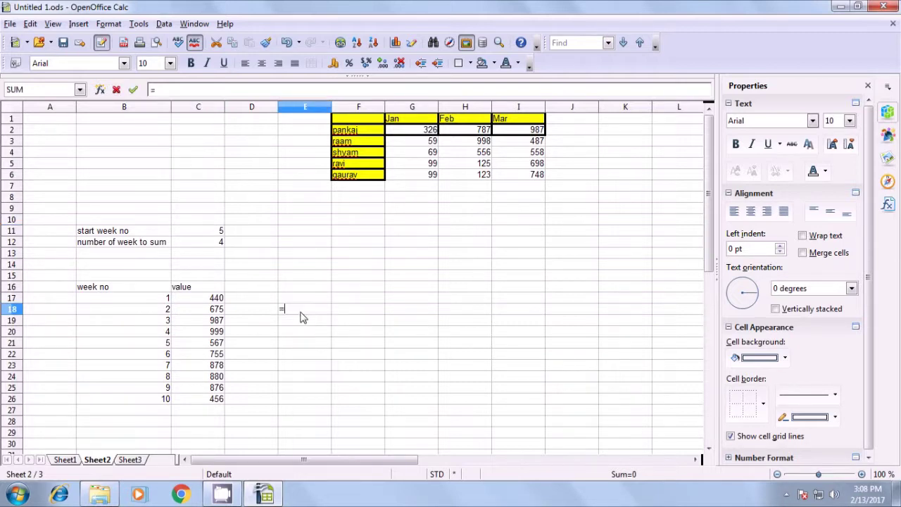
{"action": "type", "text": "of"}
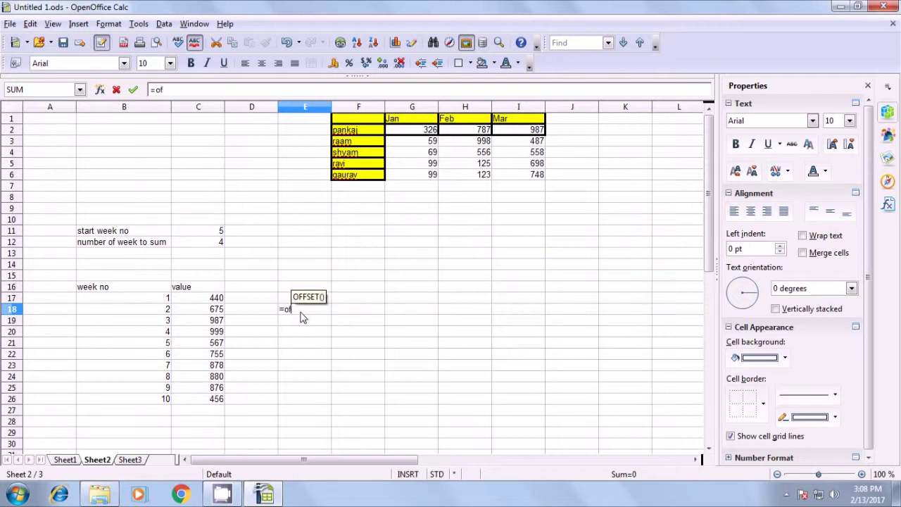
{"action": "type", "text": "fset"}
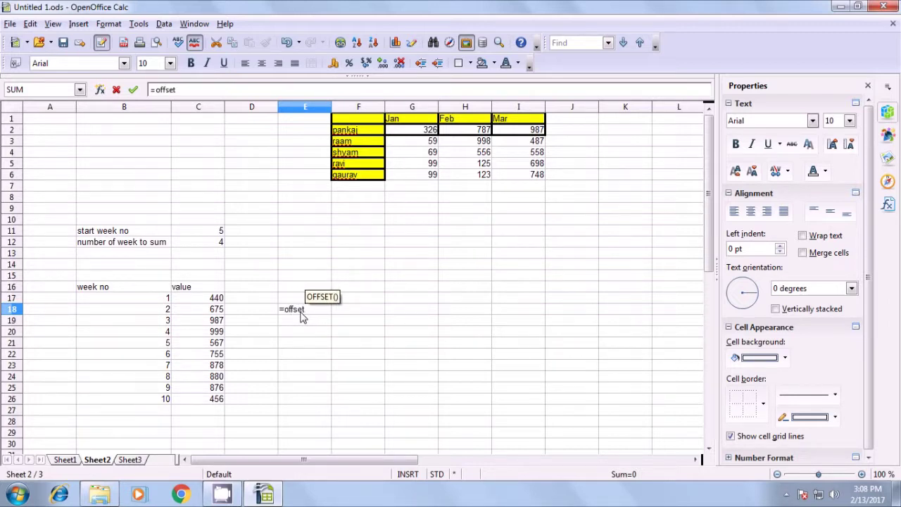
{"action": "type", "text": "("}
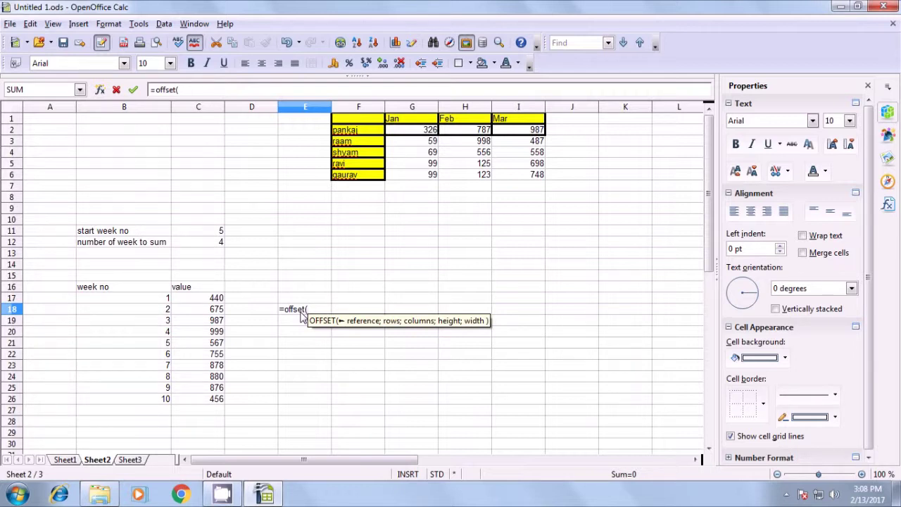
{"action": "left_click", "coordinate": [102, 288]}
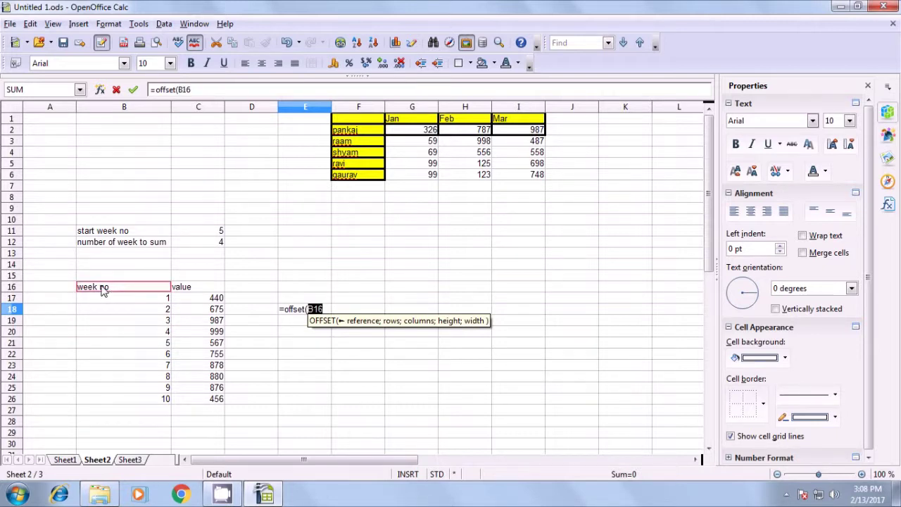
{"action": "type", "text": ";"}
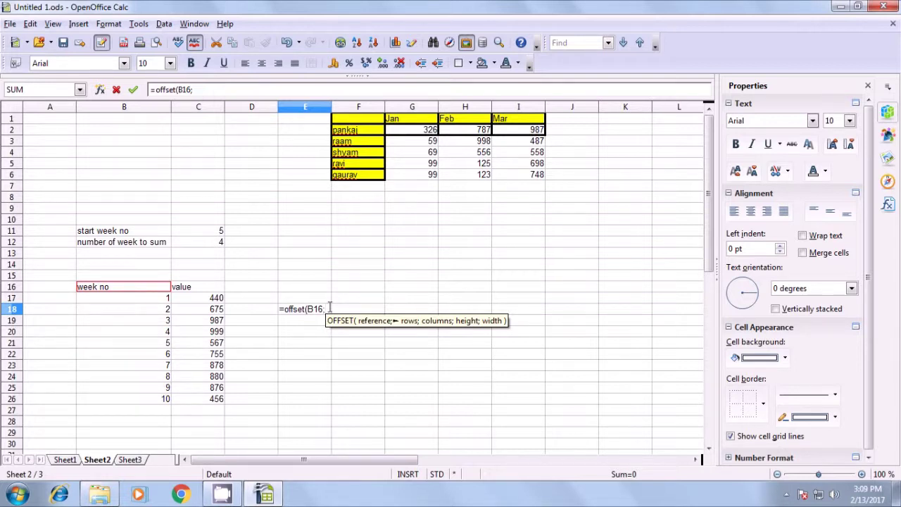
Complete the E18 formula as =offset(B16;C11;1) and compare its result with the week 5 row
{"action": "left_click", "coordinate": [217, 234]}
{"action": "type", "text": ";"}
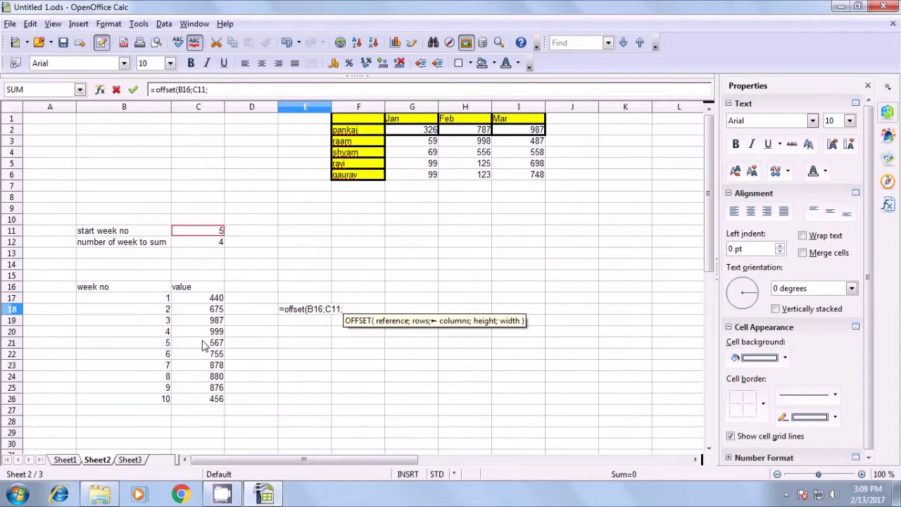
{"action": "type", "text": "1"}
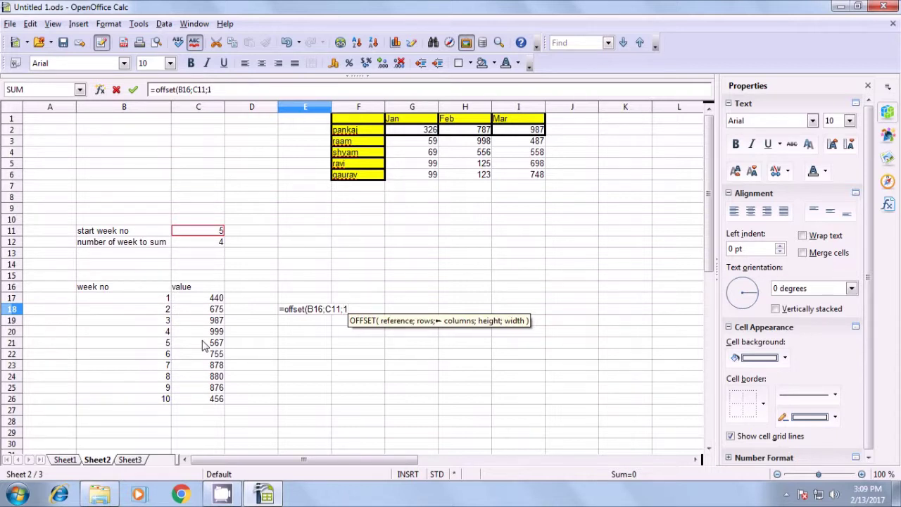
{"action": "type", "text": ")"}
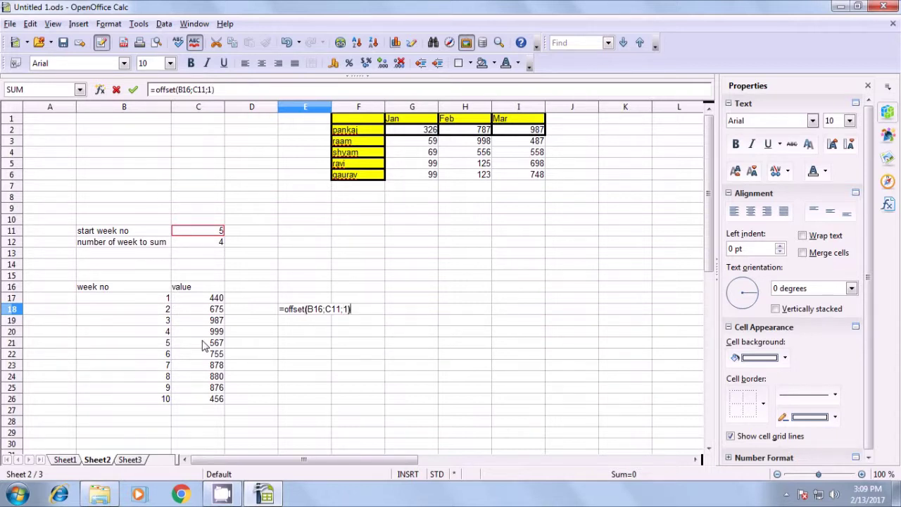
{"action": "key", "text": "Return"}
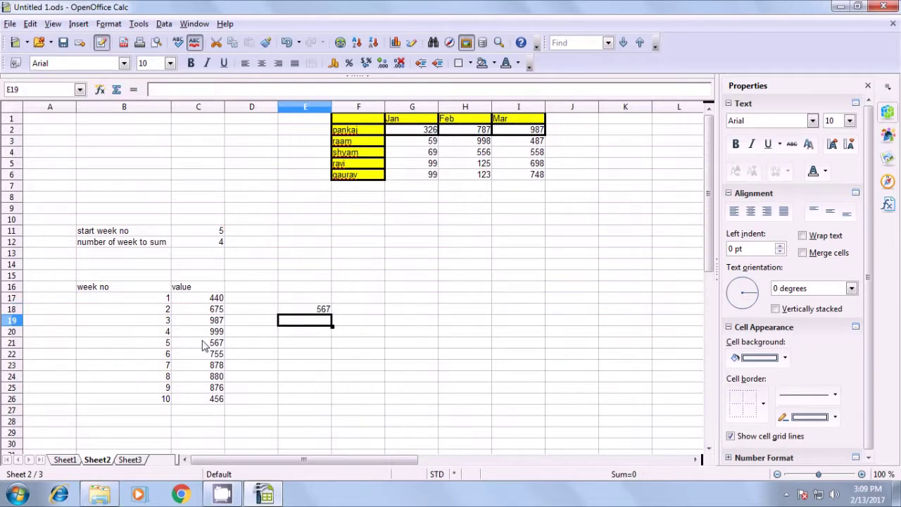
{"action": "left_click", "coordinate": [301, 311]}
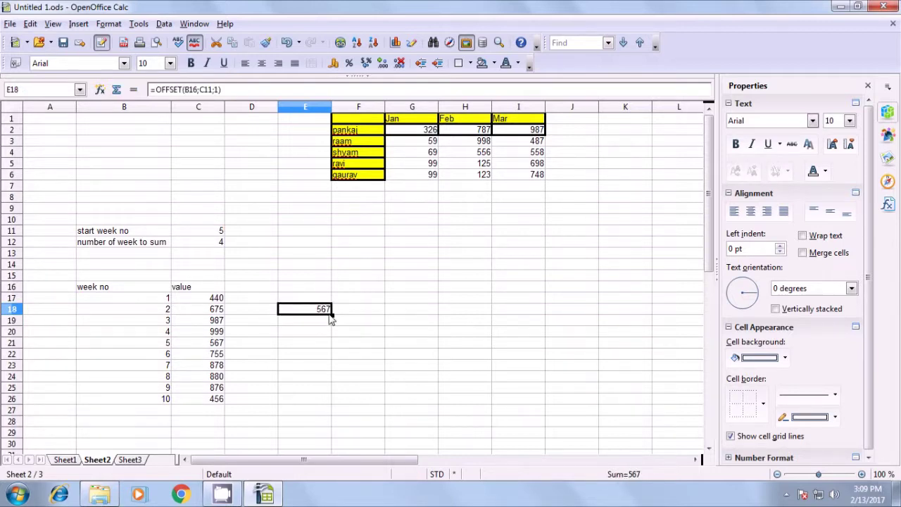
{"action": "left_click", "coordinate": [164, 348]}
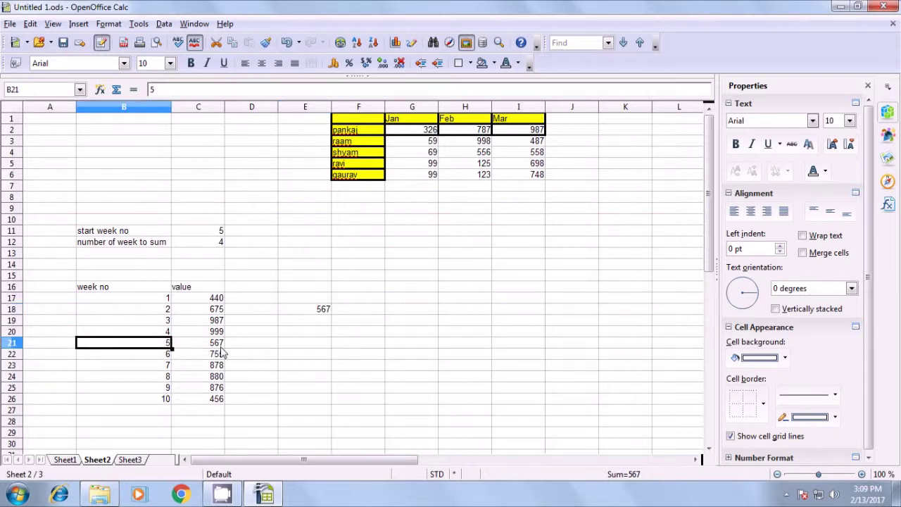
{"action": "left_click", "coordinate": [316, 313]}
Set the start week number in C11 to 1 and compare the OFFSET result in E18 with the week 1 row
{"action": "left_click", "coordinate": [219, 236]}
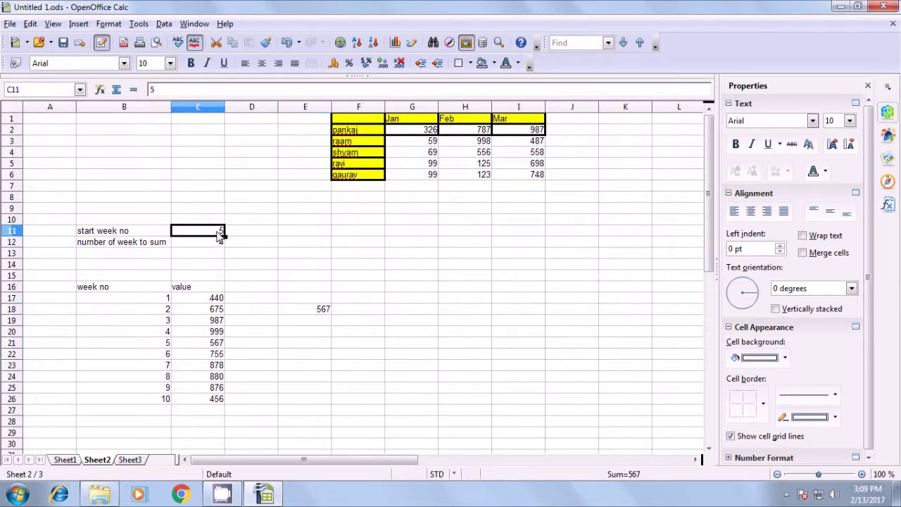
{"action": "key", "text": "Delete"}
{"action": "type", "text": "1"}
{"action": "key", "text": "Return"}
{"action": "type", "text": "4"}
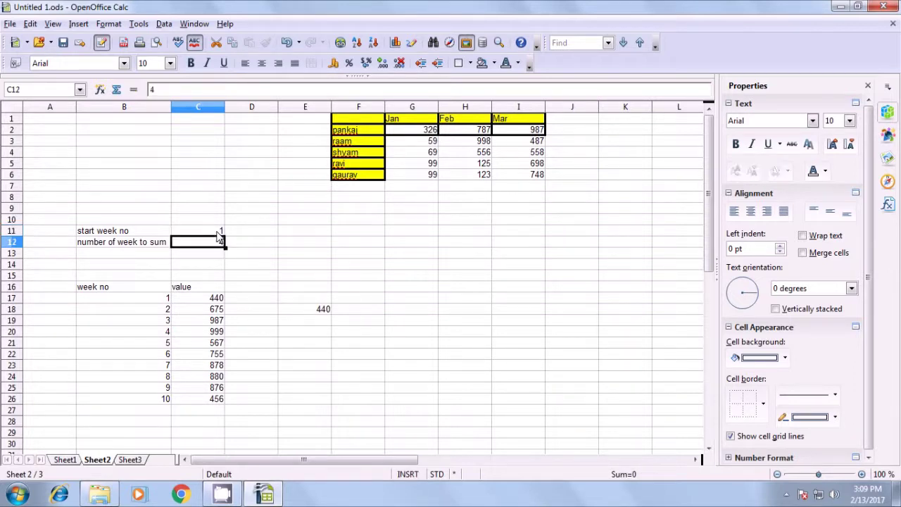
{"action": "left_click", "coordinate": [216, 232]}
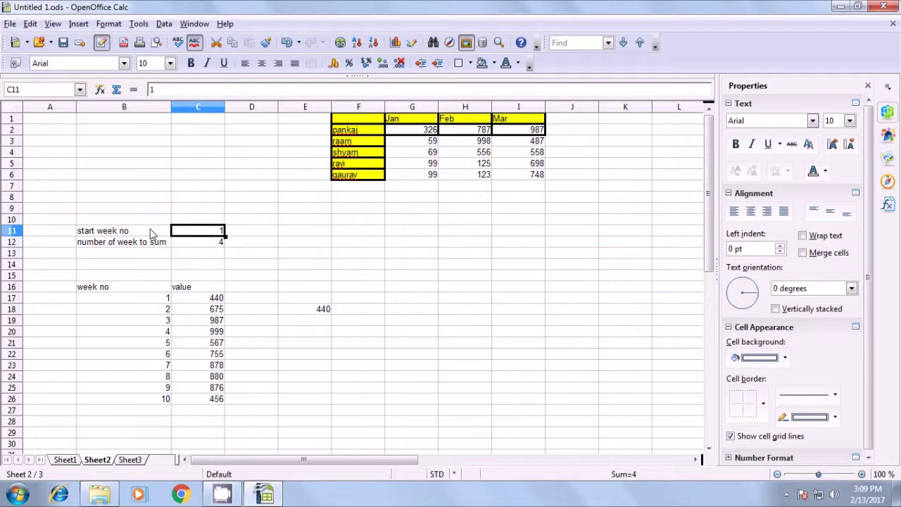
{"action": "left_click", "coordinate": [311, 315]}
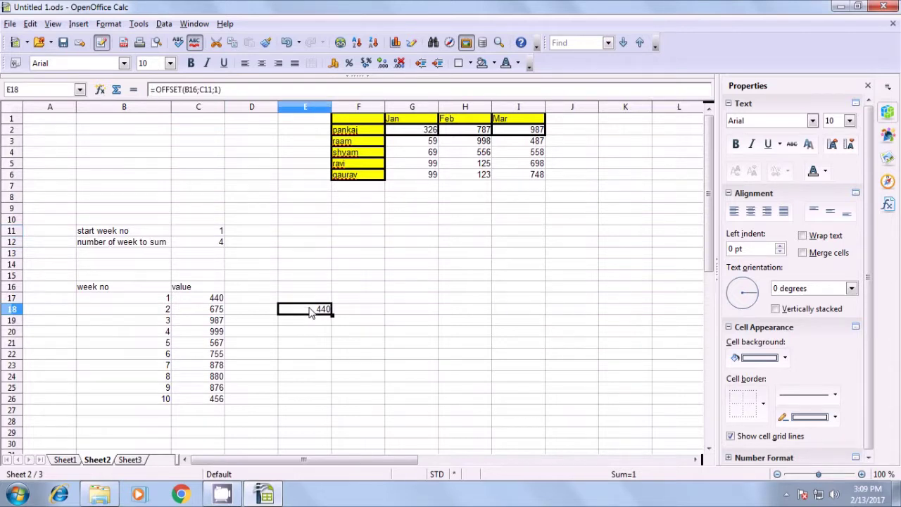
{"action": "left_click", "coordinate": [157, 301]}
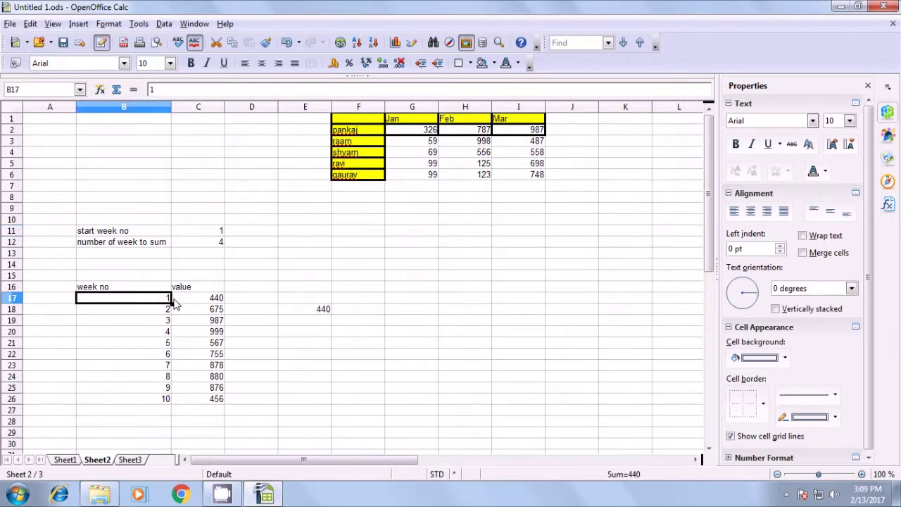
Set the start week number in C11 to 10, matching the last table row, and check the OFFSET result in E18
{"action": "left_click", "coordinate": [166, 400]}
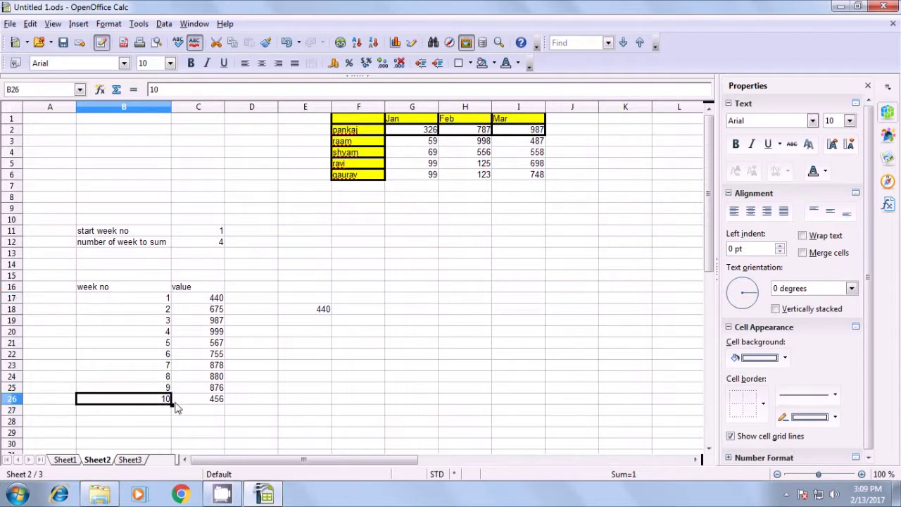
{"action": "left_click", "coordinate": [209, 234]}
{"action": "key", "text": "Delete"}
{"action": "type", "text": "10"}
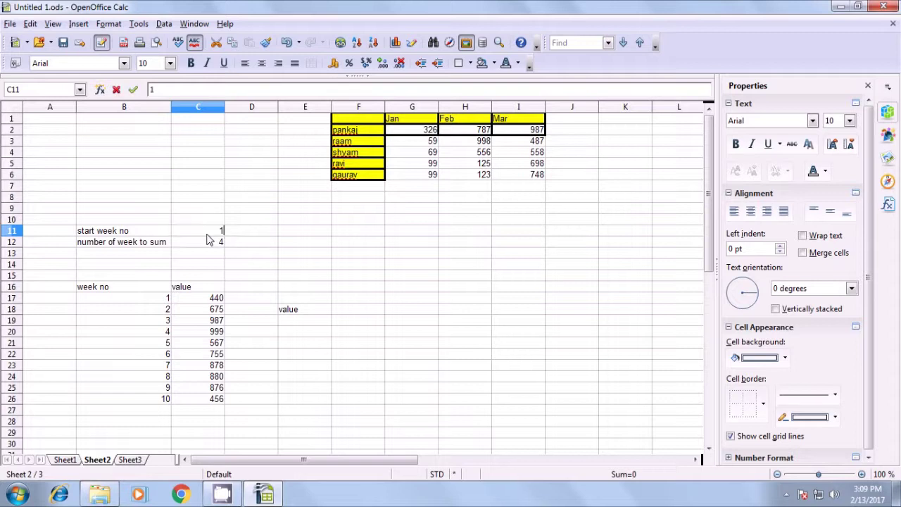
{"action": "key", "text": "Return"}
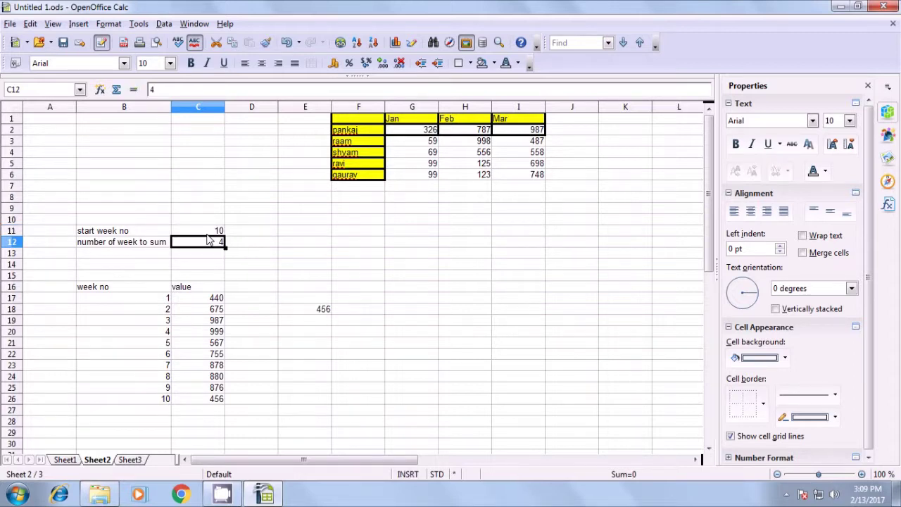
{"action": "left_click", "coordinate": [318, 310]}
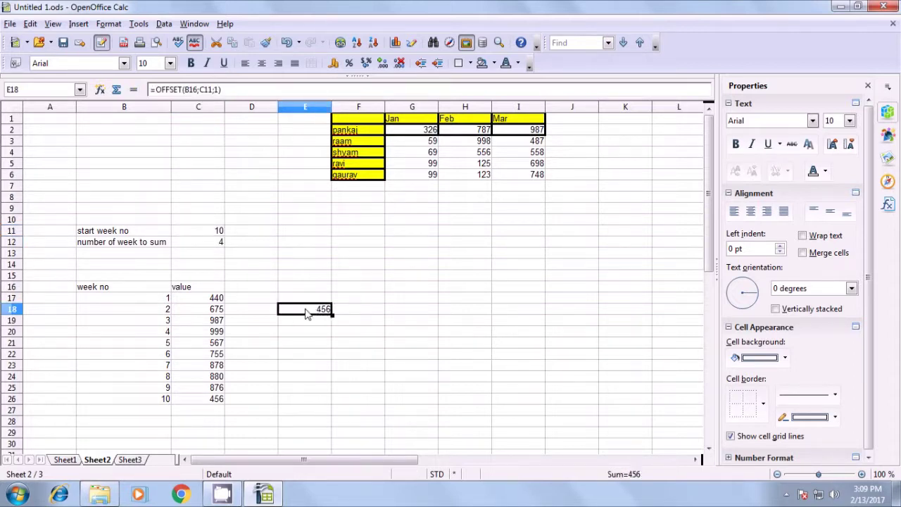
Begin a SUM formula in E20 with a nested OFFSET that takes the week no header cell B16 as its reference
{"action": "left_click", "coordinate": [308, 336]}
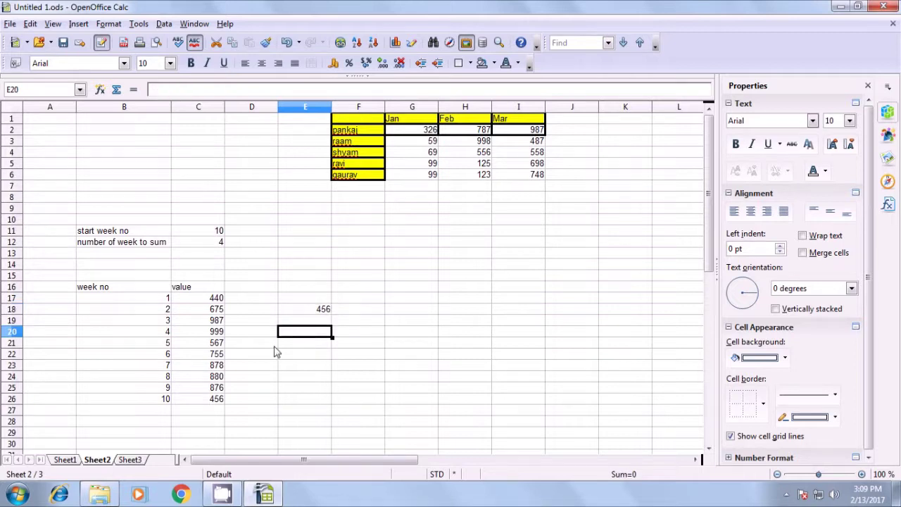
{"action": "left_click_drag", "start_coordinate": [161, 301], "coordinate": [159, 401]}
{"action": "left_click_drag", "start_coordinate": [214, 299], "coordinate": [215, 391]}
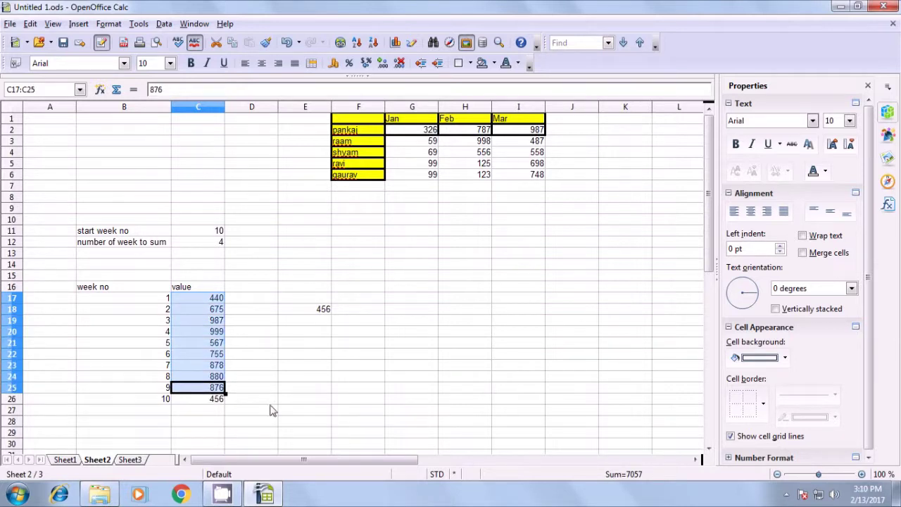
{"action": "left_click", "coordinate": [302, 332]}
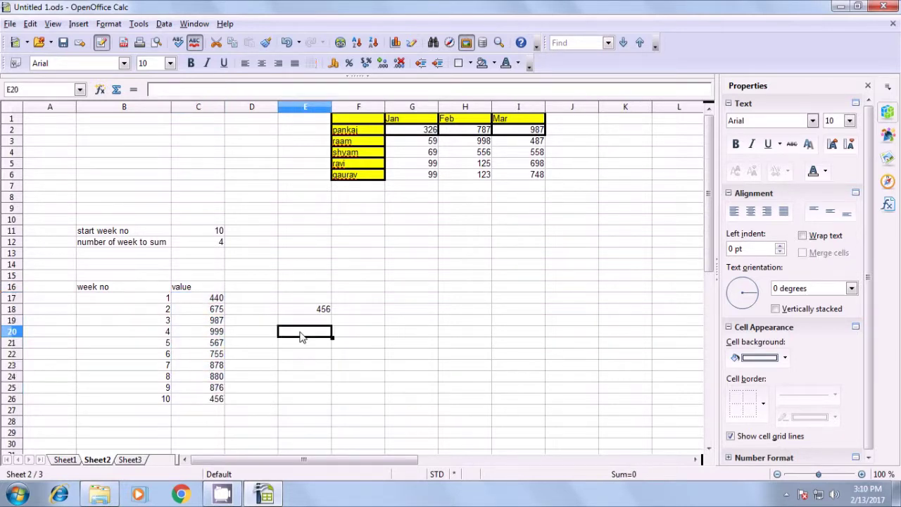
{"action": "type", "text": "="}
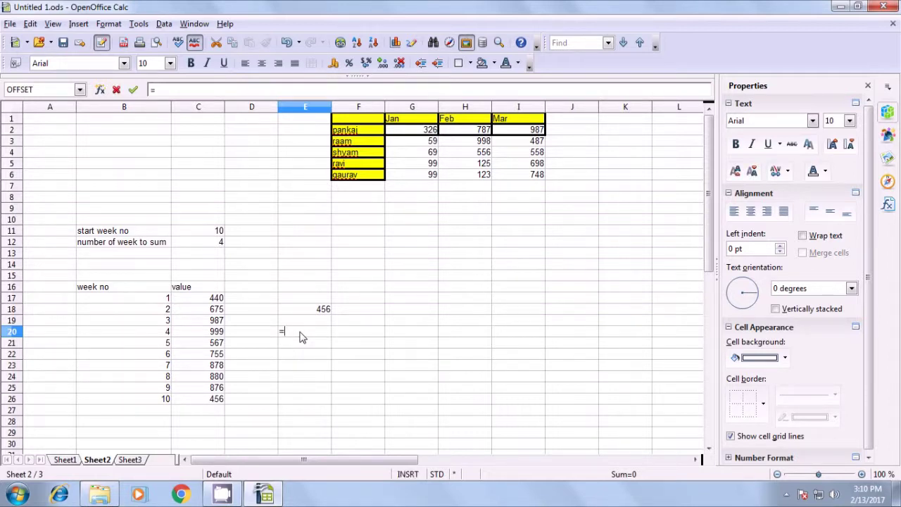
{"action": "type", "text": "su"}
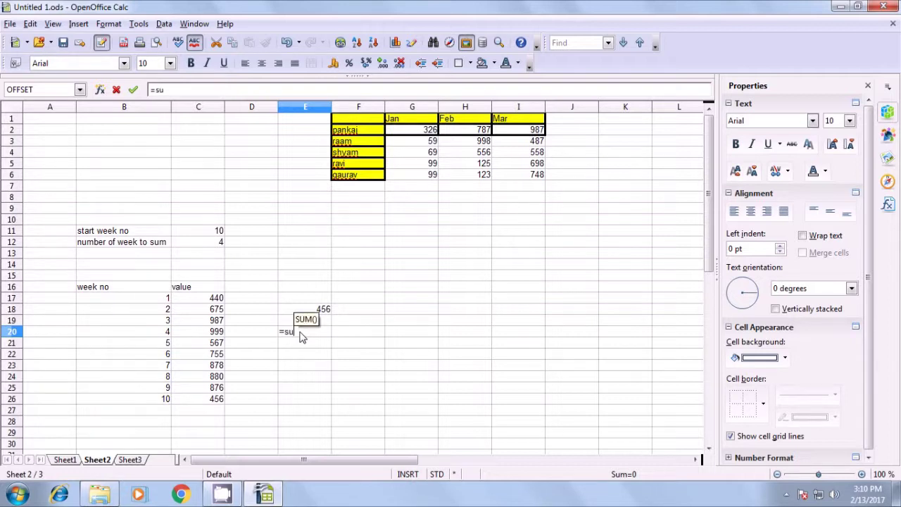
{"action": "type", "text": "m"}
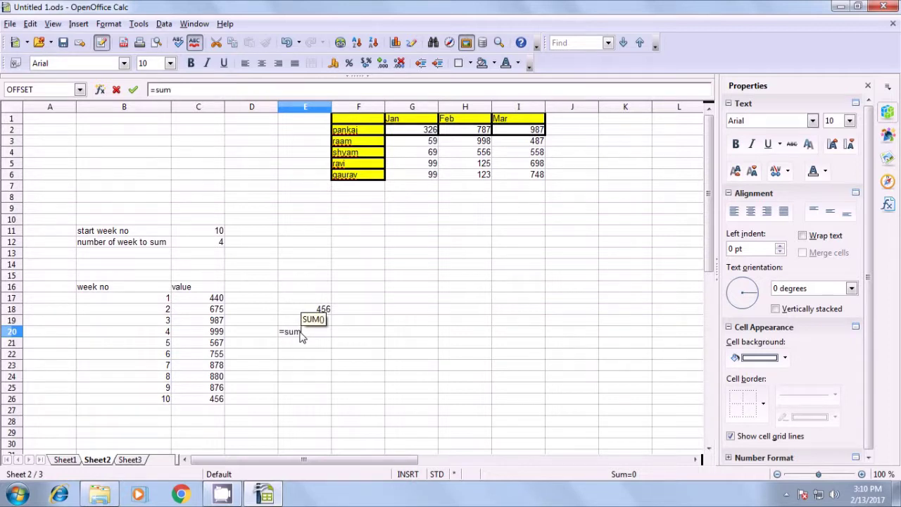
{"action": "type", "text": "(offset"}
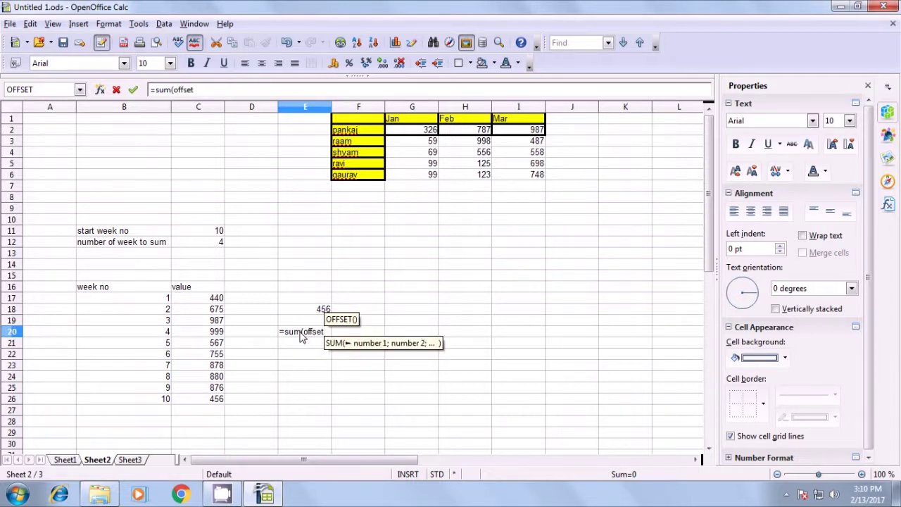
{"action": "type", "text": "("}
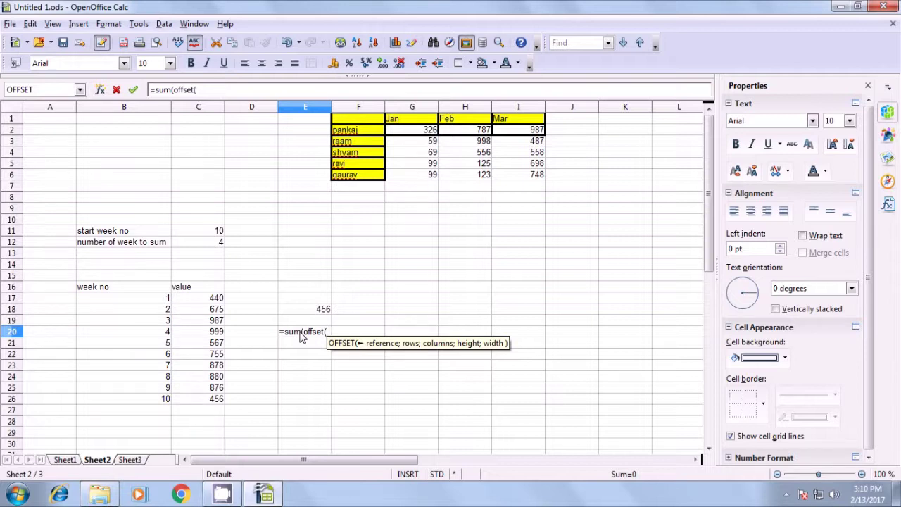
{"action": "left_click", "coordinate": [99, 288]}
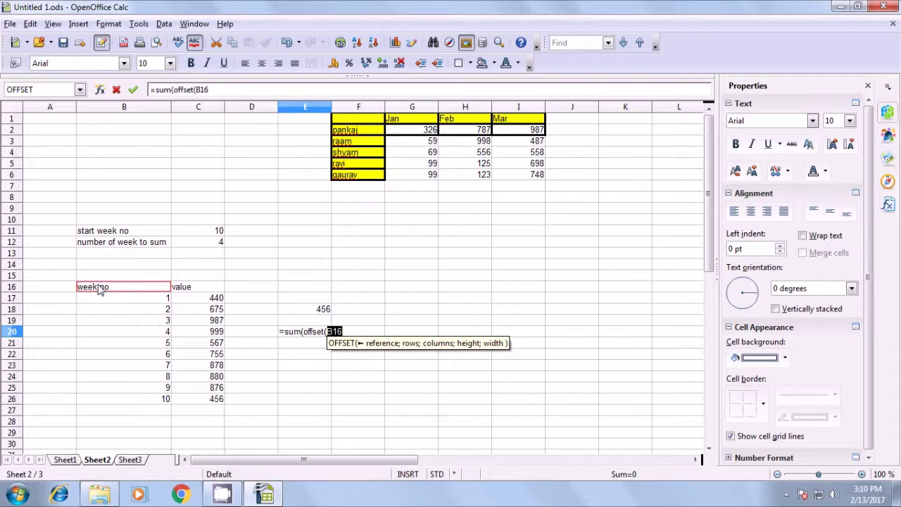
{"action": "type", "text": ";"}
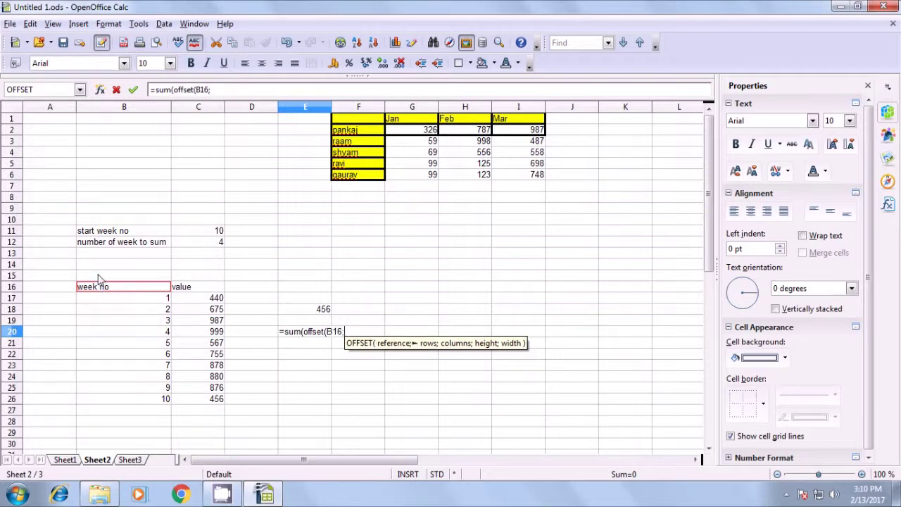
Complete the E20 formula as =sum(offset(B16;C11;1;C12;1)) and compare its result with the week 10 value
{"action": "left_click", "coordinate": [195, 233]}
{"action": "type", "text": ";"}
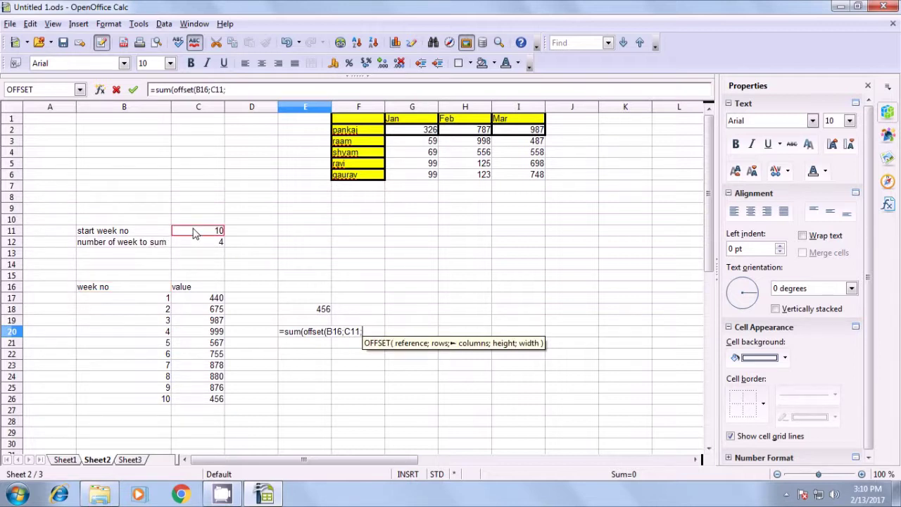
{"action": "type", "text": "1"}
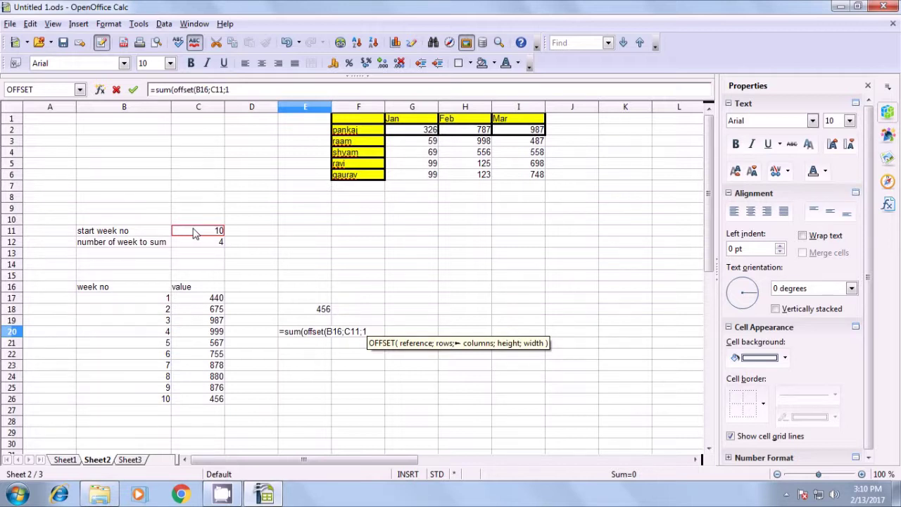
{"action": "type", "text": ";"}
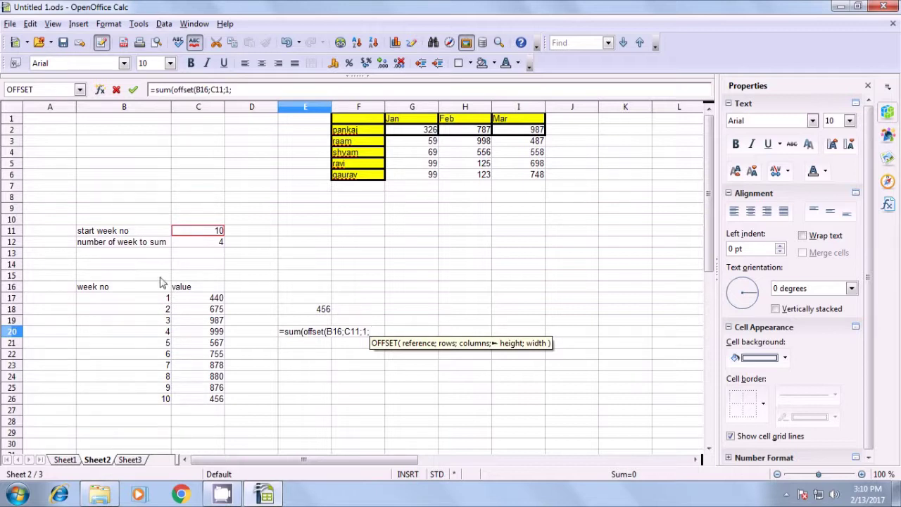
{"action": "left_click", "coordinate": [199, 246]}
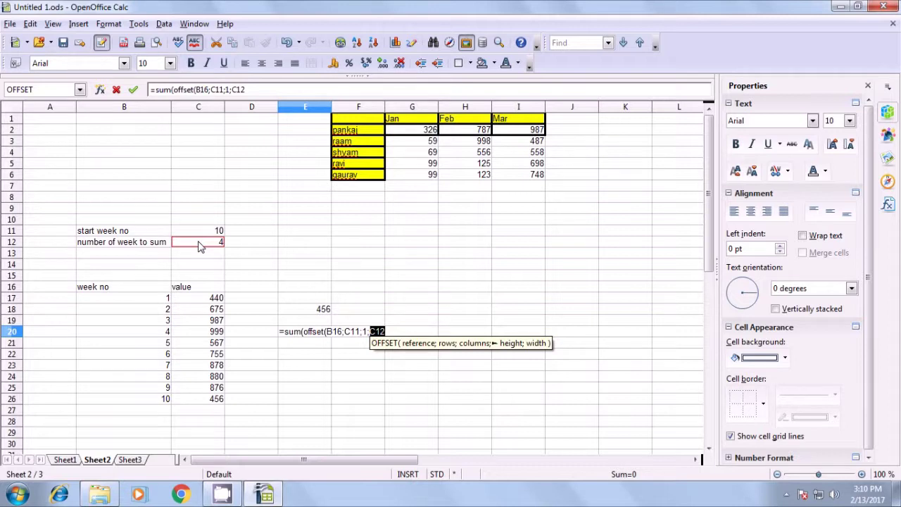
{"action": "type", "text": ";"}
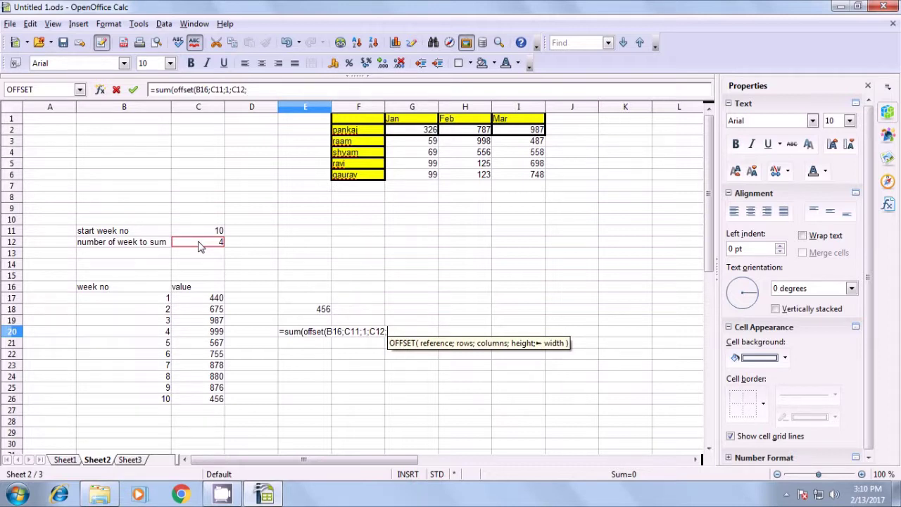
{"action": "type", "text": "1"}
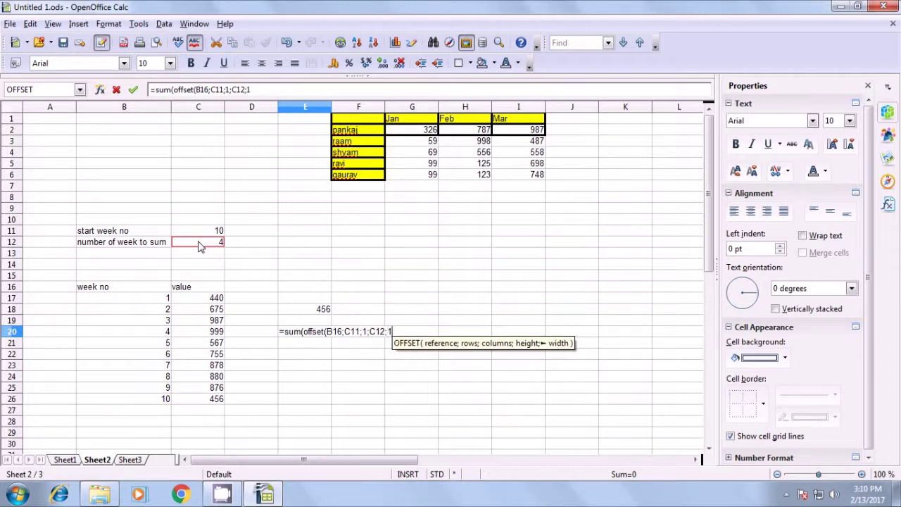
{"action": "type", "text": ")"}
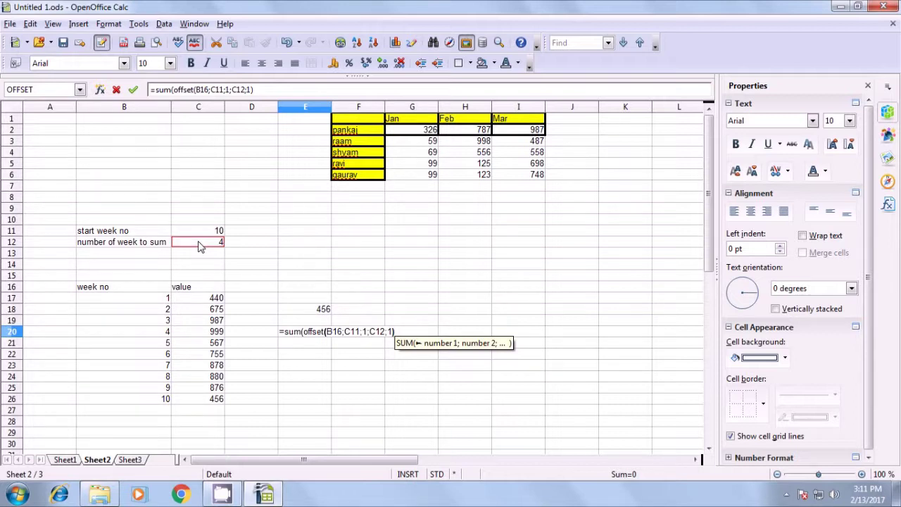
{"action": "key", "text": "Return"}
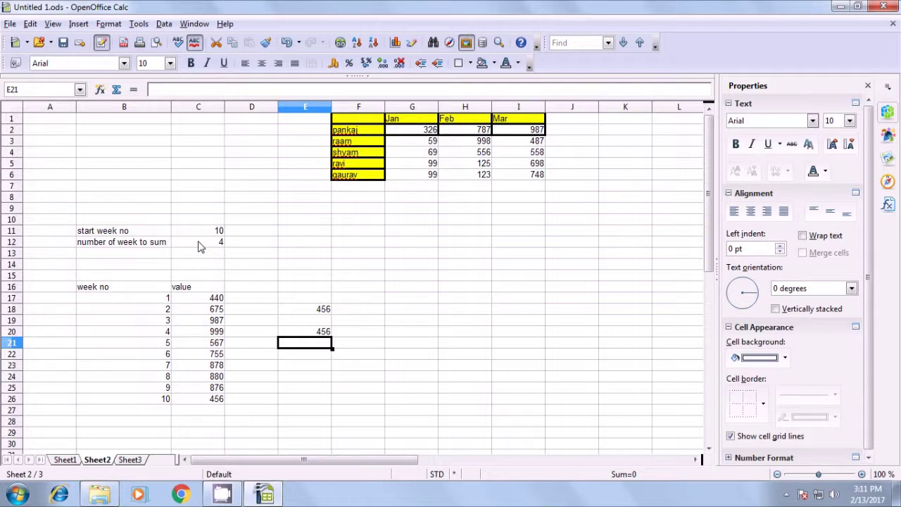
{"action": "left_click", "coordinate": [292, 333]}
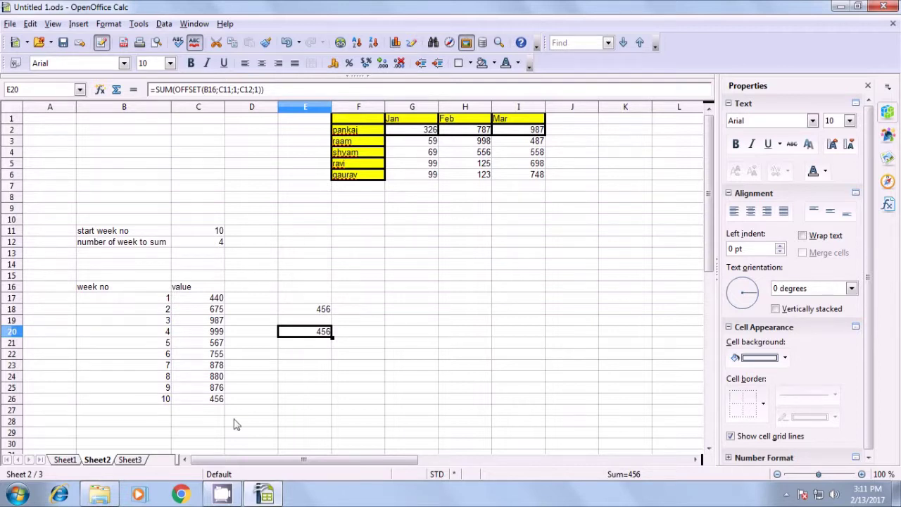
{"action": "left_click", "coordinate": [214, 400]}
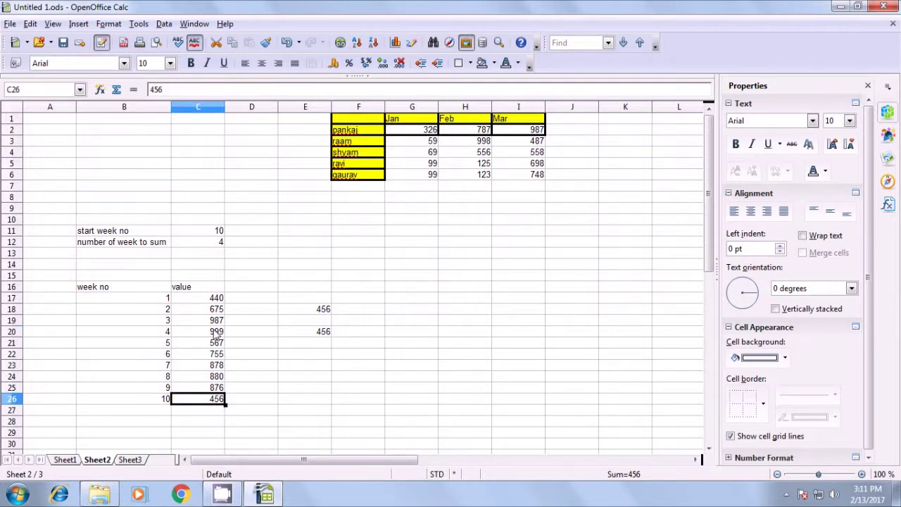
Set the start week number in C11 to 1, with 4 weeks to sum, and check the formula result in E20
{"action": "left_click", "coordinate": [215, 233]}
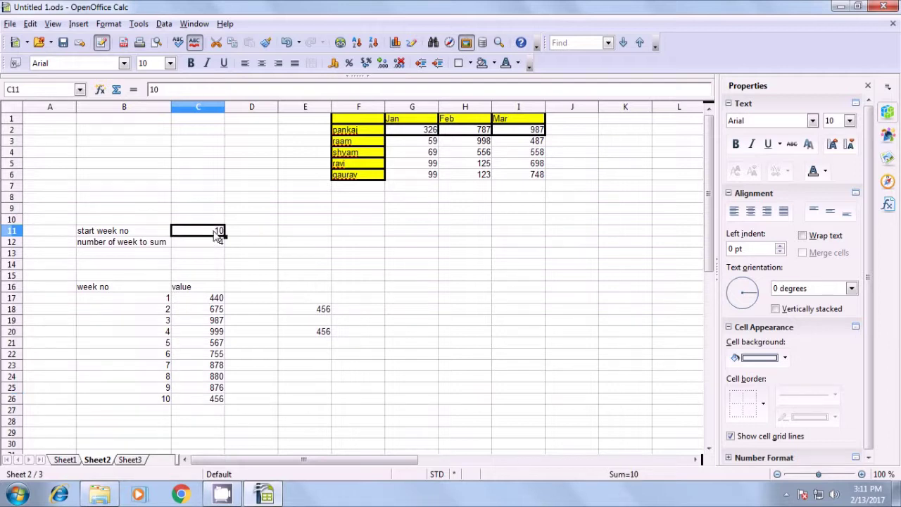
{"action": "type", "text": "1"}
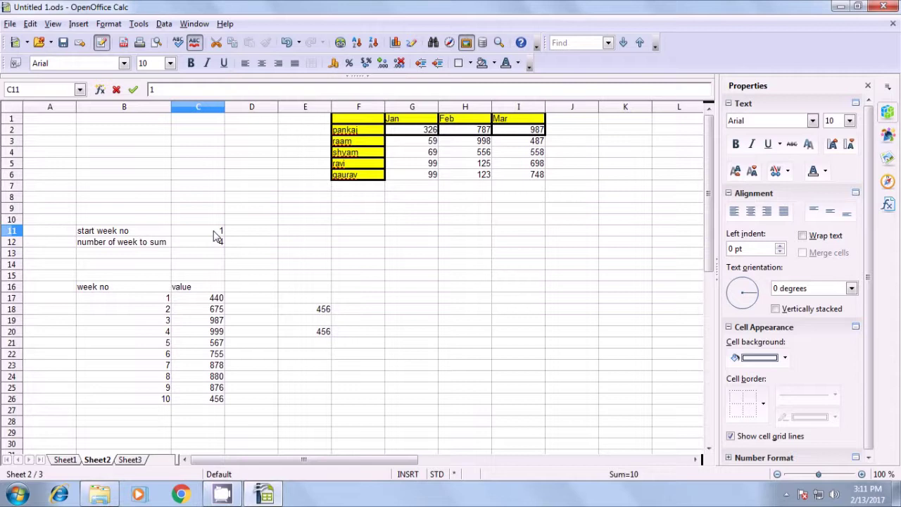
{"action": "key", "text": "Return"}
{"action": "type", "text": "4"}
{"action": "key", "text": "Return"}
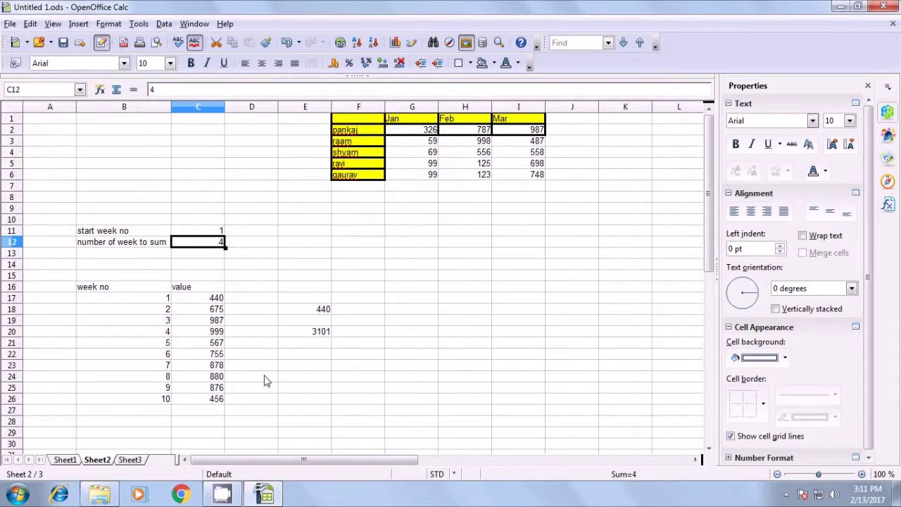
{"action": "left_click", "coordinate": [320, 341]}
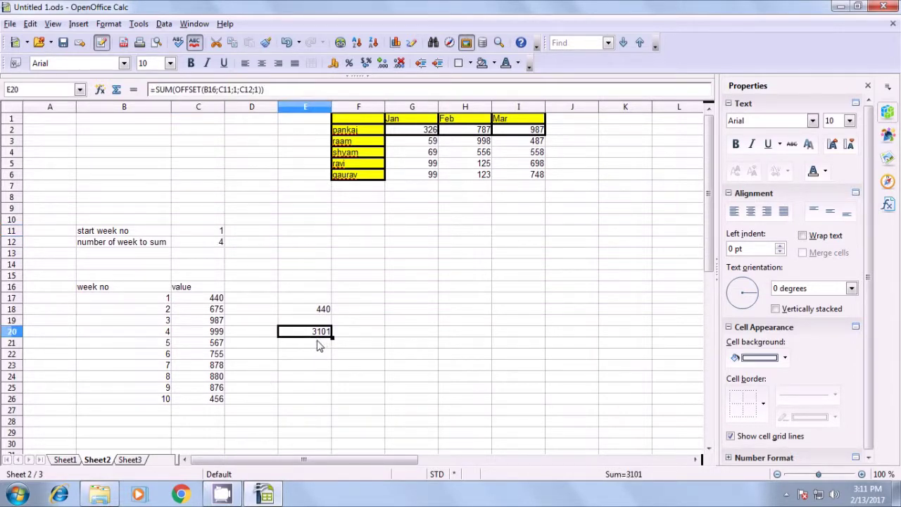
Go through weeks 1 to 4 and select their values in C17:C20 to compare their sum with E20
{"action": "left_click", "coordinate": [164, 299]}
{"action": "left_click", "coordinate": [162, 313]}
{"action": "left_click", "coordinate": [164, 323]}
{"action": "left_click", "coordinate": [166, 334]}
{"action": "left_click_drag", "start_coordinate": [205, 298], "coordinate": [209, 336]}
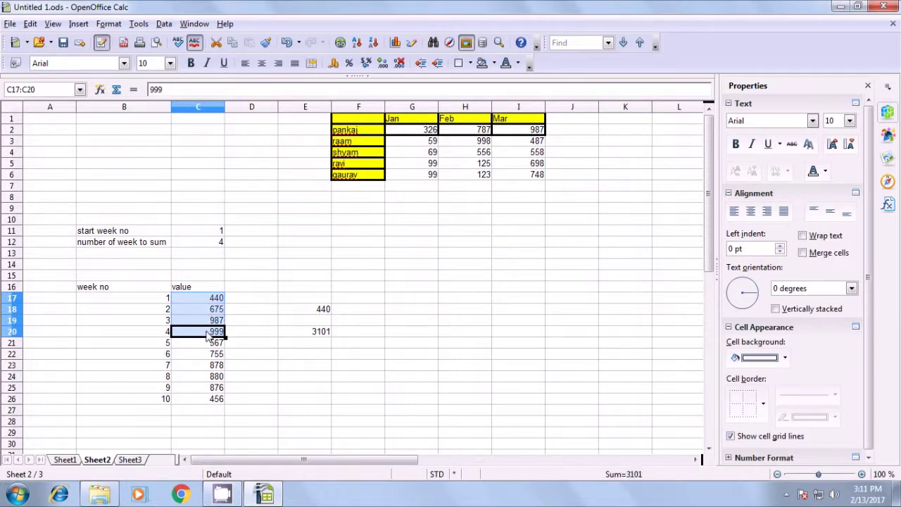
{"action": "left_click", "coordinate": [308, 333]}
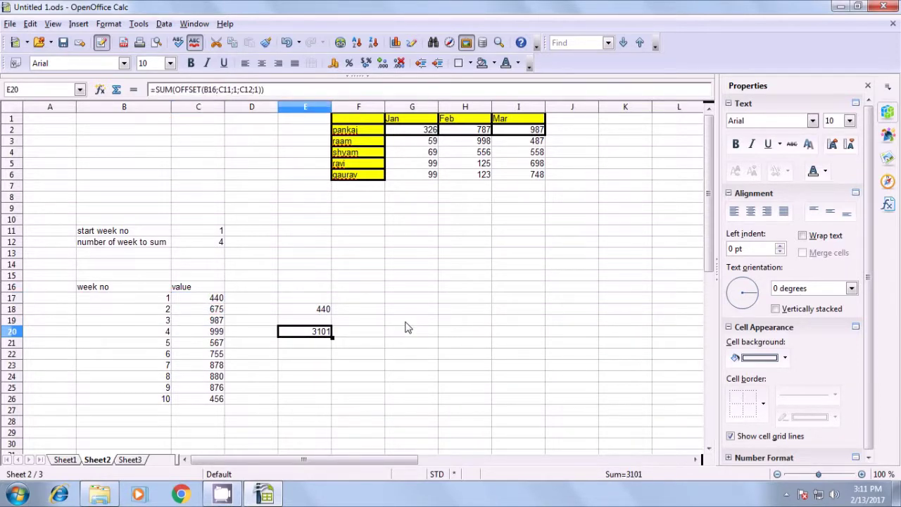
Enter =sum(C17:C20) in G20 and compare its result with the SUM and OFFSET formula in E20
{"action": "left_click", "coordinate": [406, 334]}
{"action": "type", "text": "=sum"}
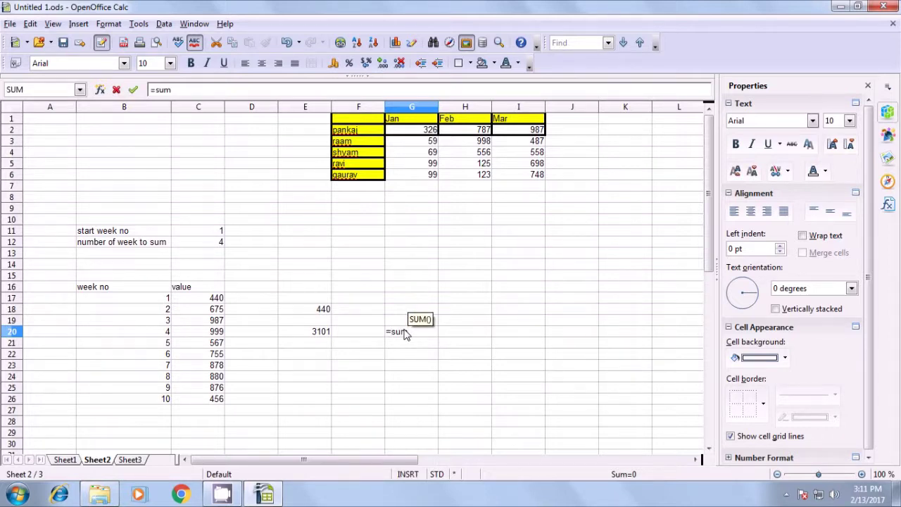
{"action": "type", "text": "("}
{"action": "left_click_drag", "start_coordinate": [211, 299], "coordinate": [217, 332]}
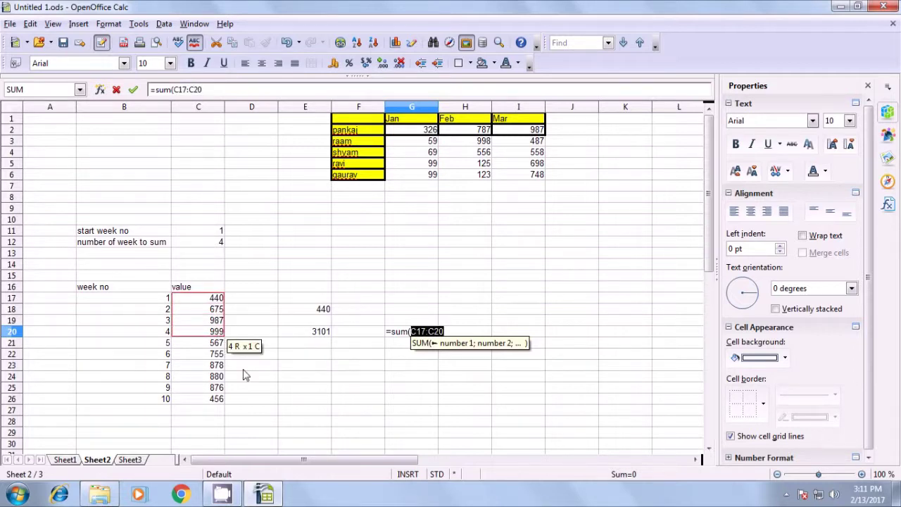
{"action": "type", "text": ")"}
{"action": "key", "text": "Return"}
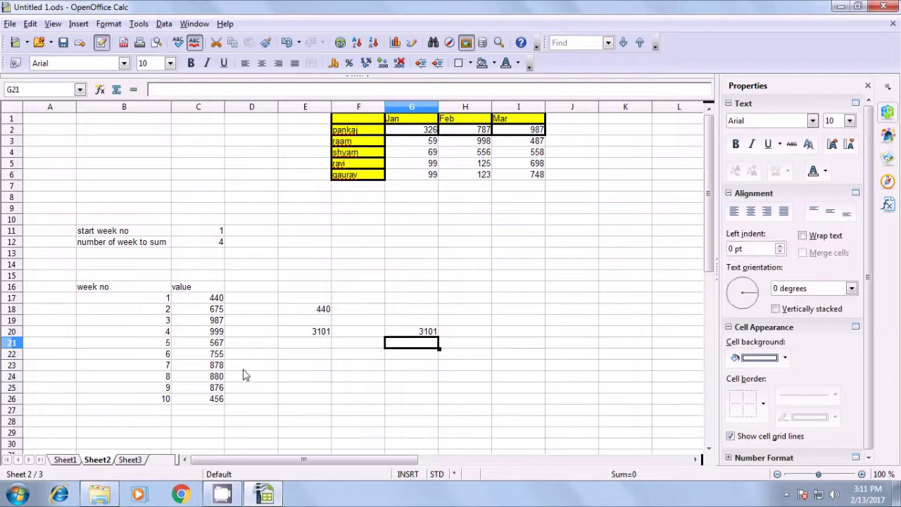
{"action": "left_click", "coordinate": [411, 334]}
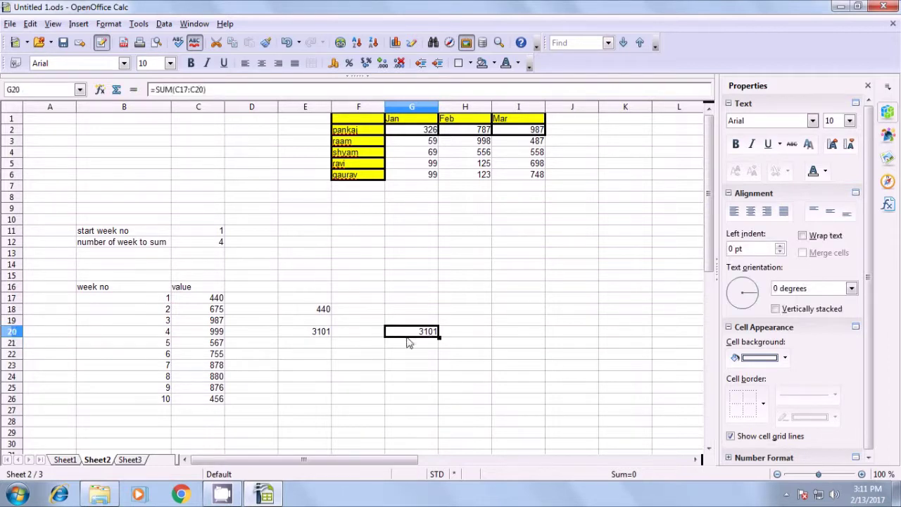
{"action": "left_click", "coordinate": [323, 334]}
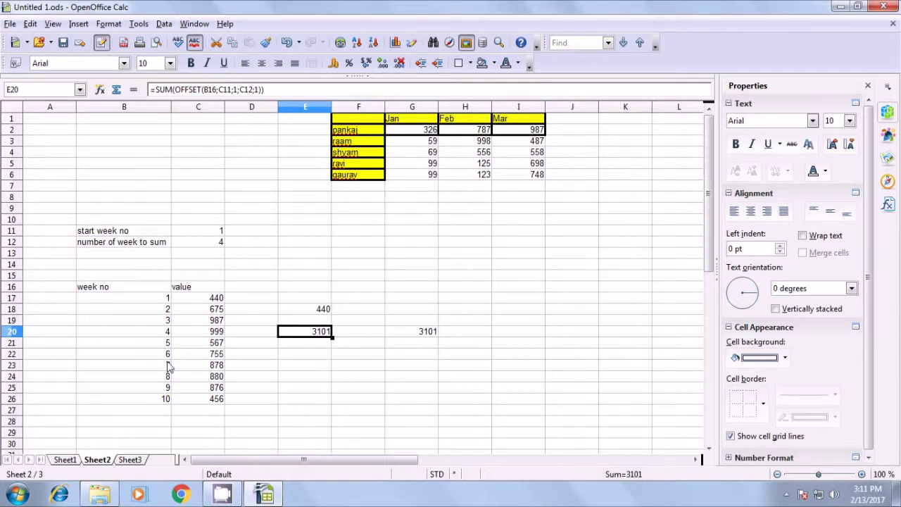
Set the start week number in C11 to 5 and the number of weeks to sum in C12 to 3
{"action": "left_click", "coordinate": [169, 343]}
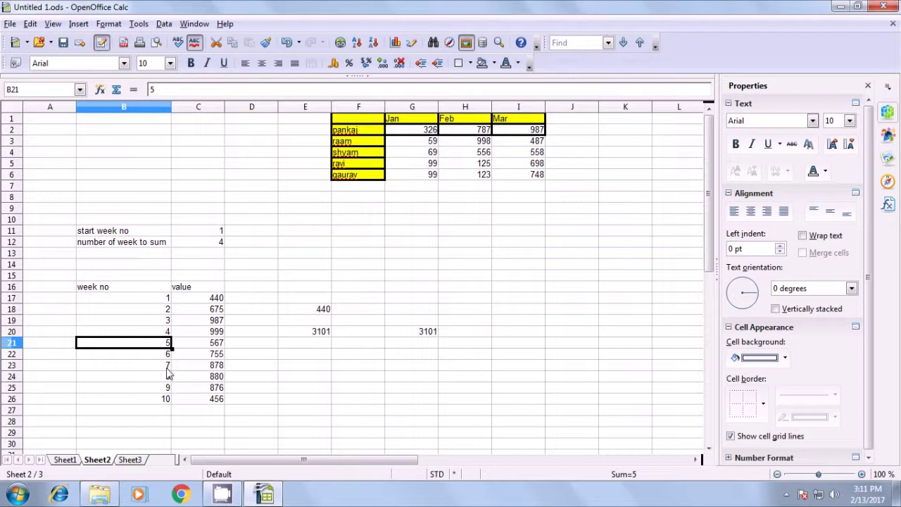
{"action": "left_click", "coordinate": [169, 354]}
{"action": "left_click", "coordinate": [169, 365]}
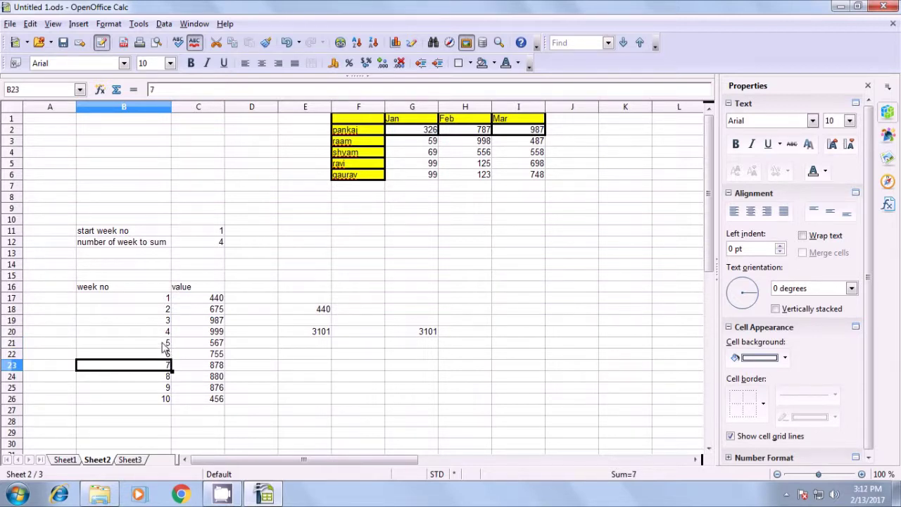
{"action": "left_click", "coordinate": [199, 235]}
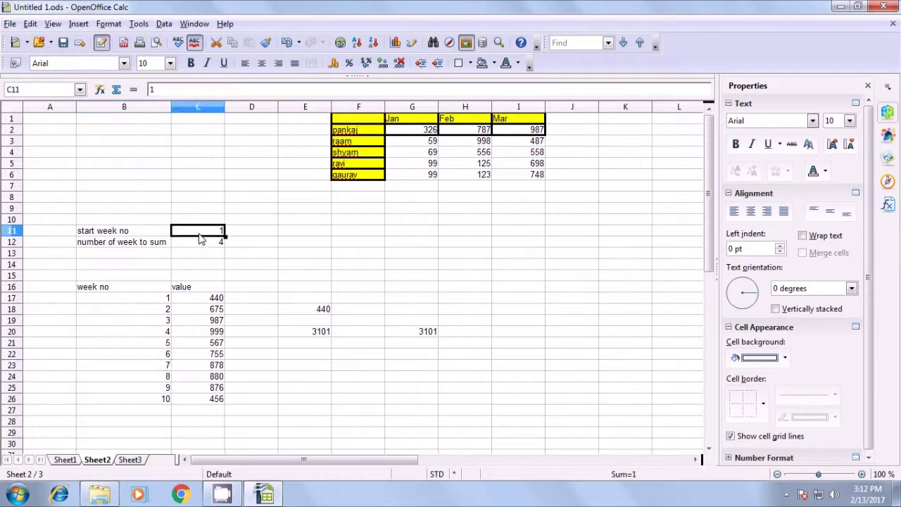
{"action": "key", "text": "BackSpace"}
{"action": "type", "text": "5"}
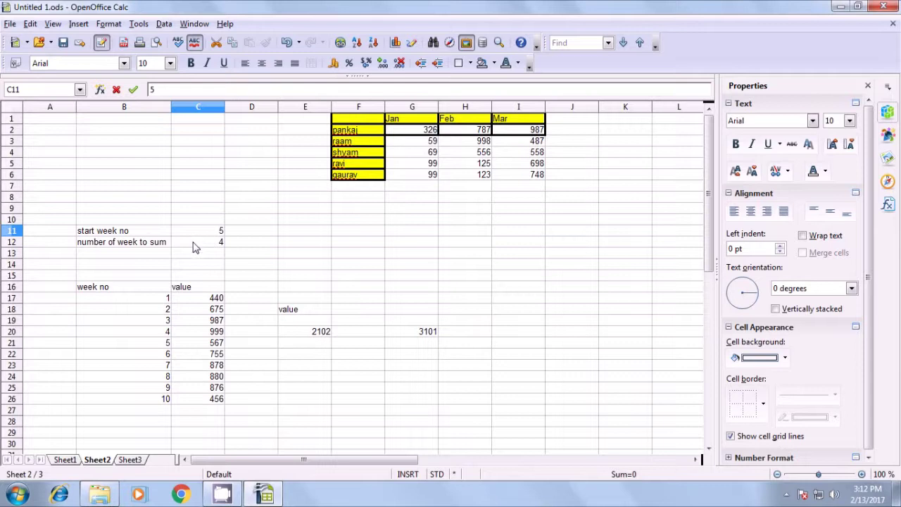
{"action": "key", "text": "Return"}
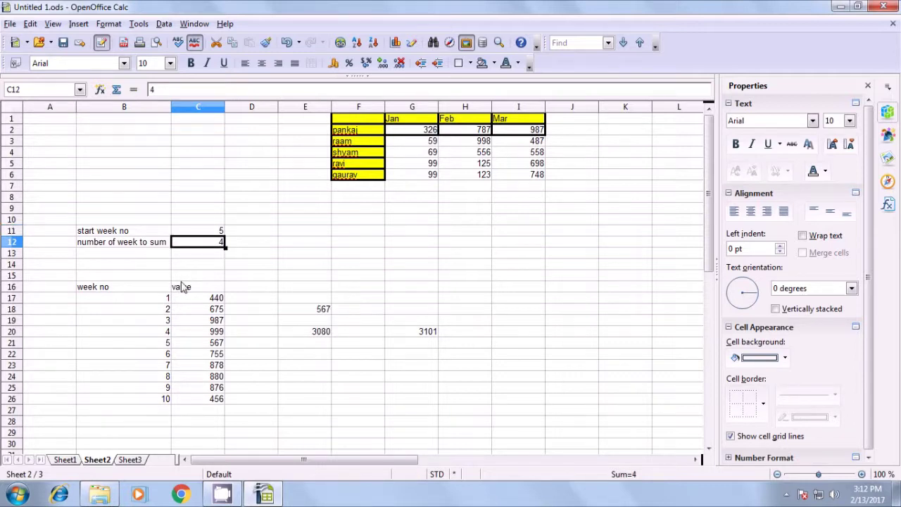
{"action": "key", "text": "BackSpace"}
{"action": "type", "text": "3"}
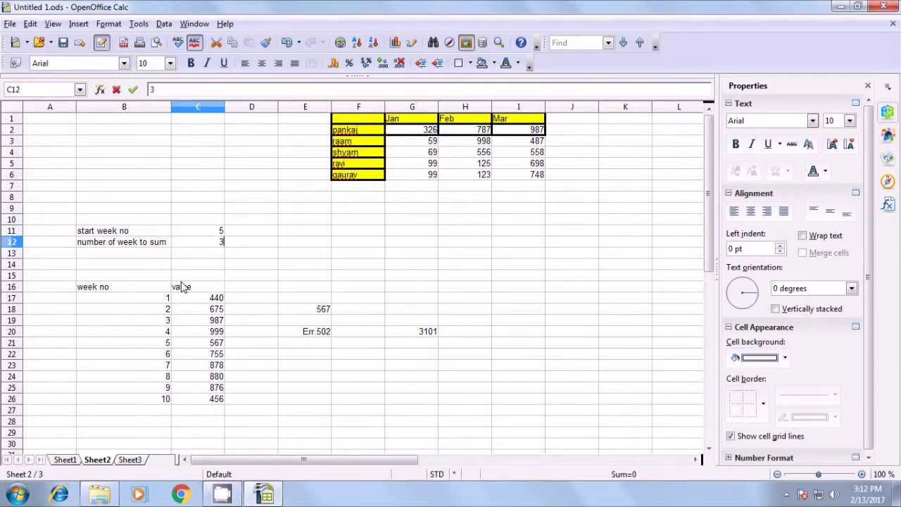
{"action": "key", "text": "Return"}
Go through weeks 5 to 7 and select their values in C21:C23 to compare their sum with the formula result in E20
{"action": "left_click", "coordinate": [209, 234]}
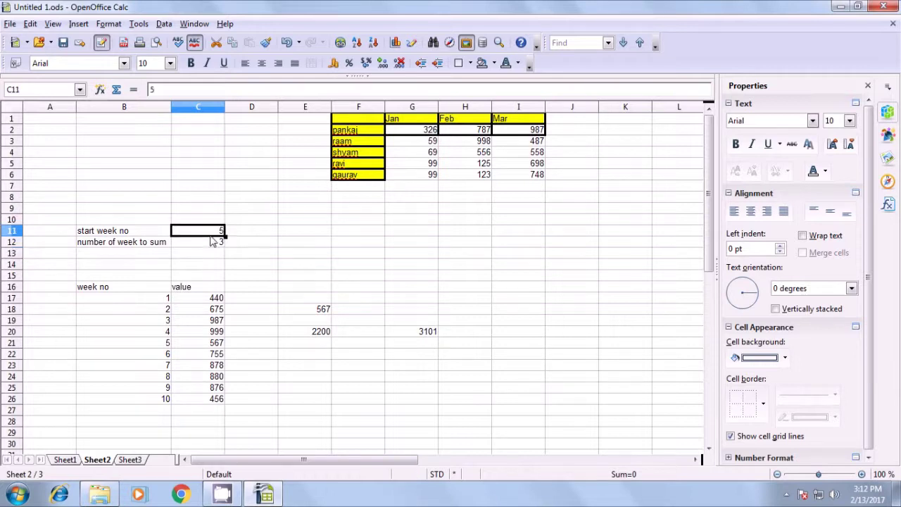
{"action": "left_click", "coordinate": [161, 346]}
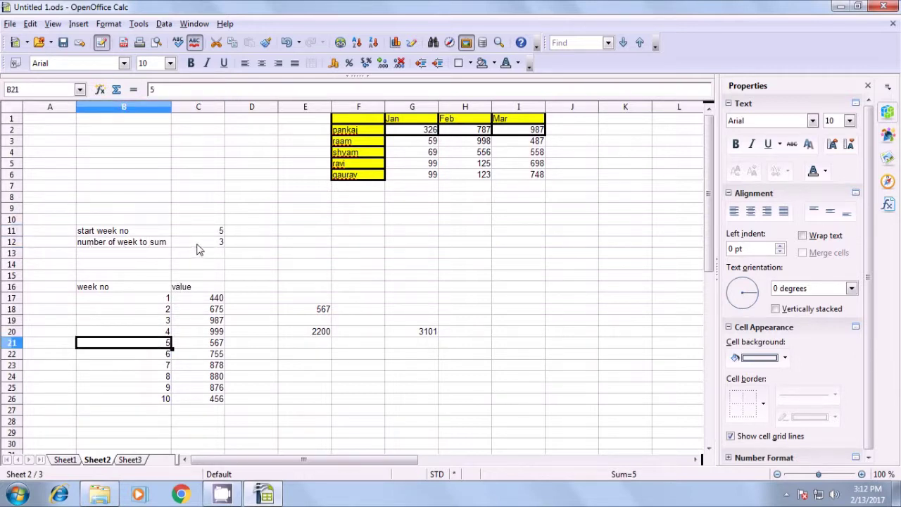
{"action": "left_click", "coordinate": [194, 243]}
{"action": "left_click", "coordinate": [163, 345]}
{"action": "left_click", "coordinate": [168, 356]}
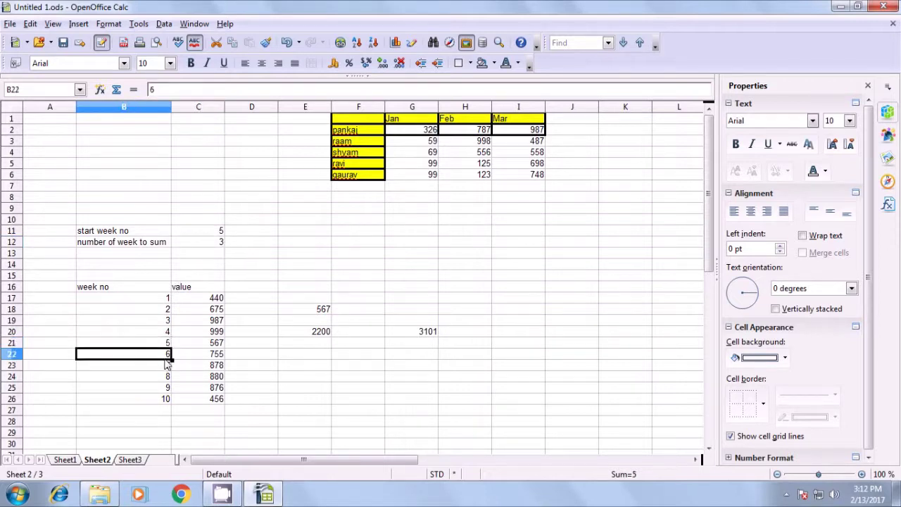
{"action": "left_click", "coordinate": [167, 367]}
{"action": "left_click_drag", "start_coordinate": [201, 344], "coordinate": [207, 367]}
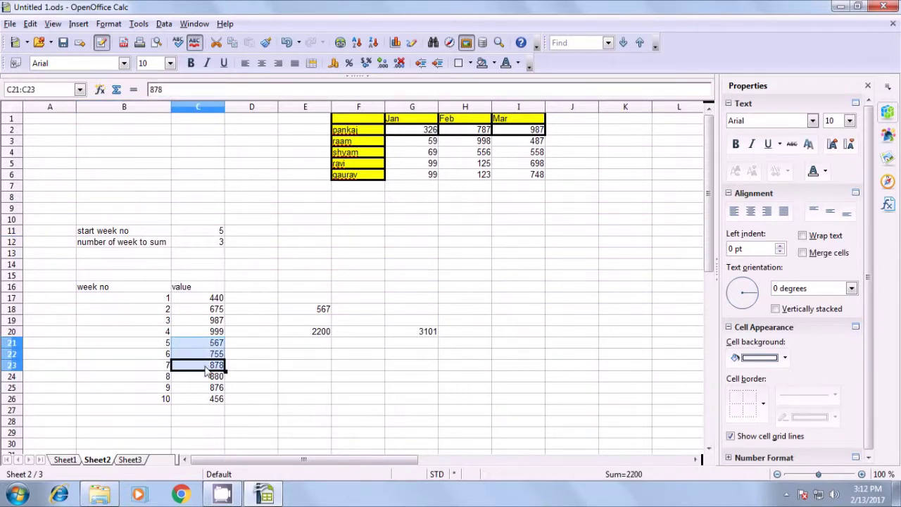
{"action": "left_click", "coordinate": [318, 332]}
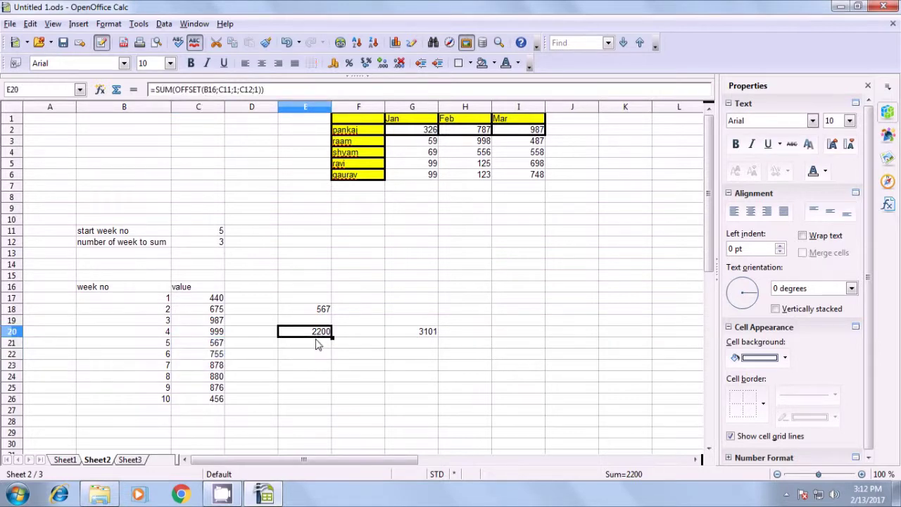
{"action": "left_click", "coordinate": [365, 369]}
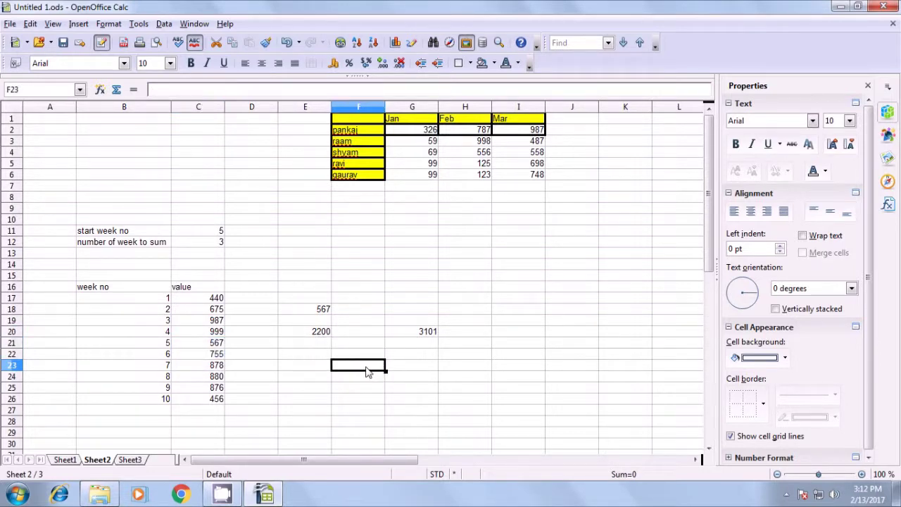